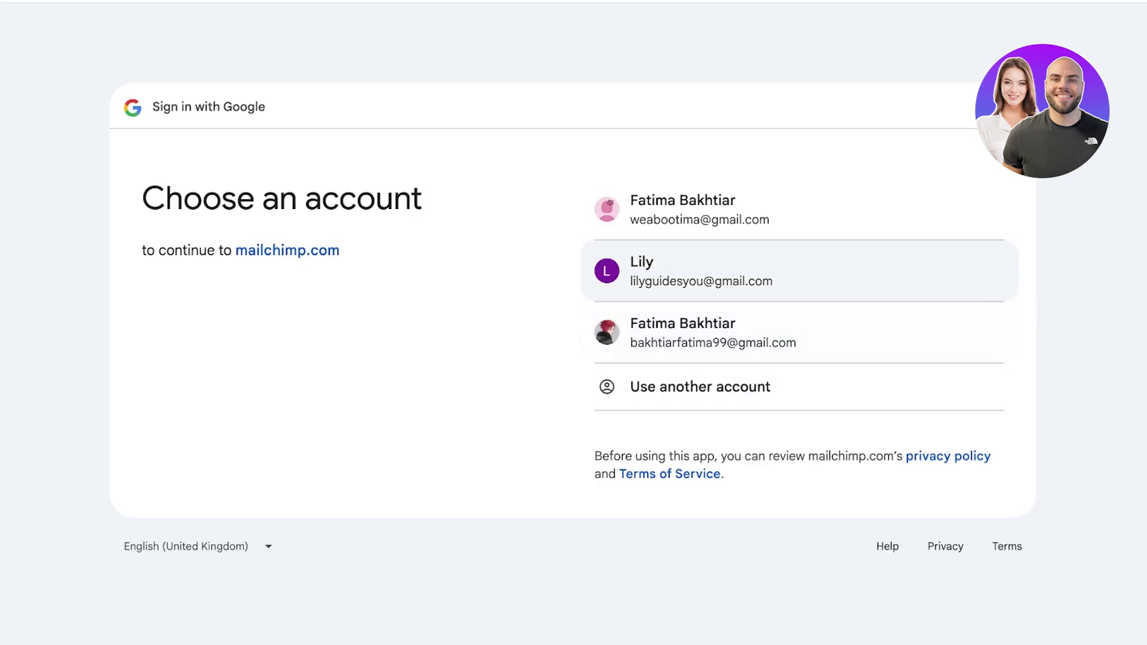
Try logging in to Mailchimp with the Google account's email and password.
{"action": "left_click", "coordinate": [693, 271]}
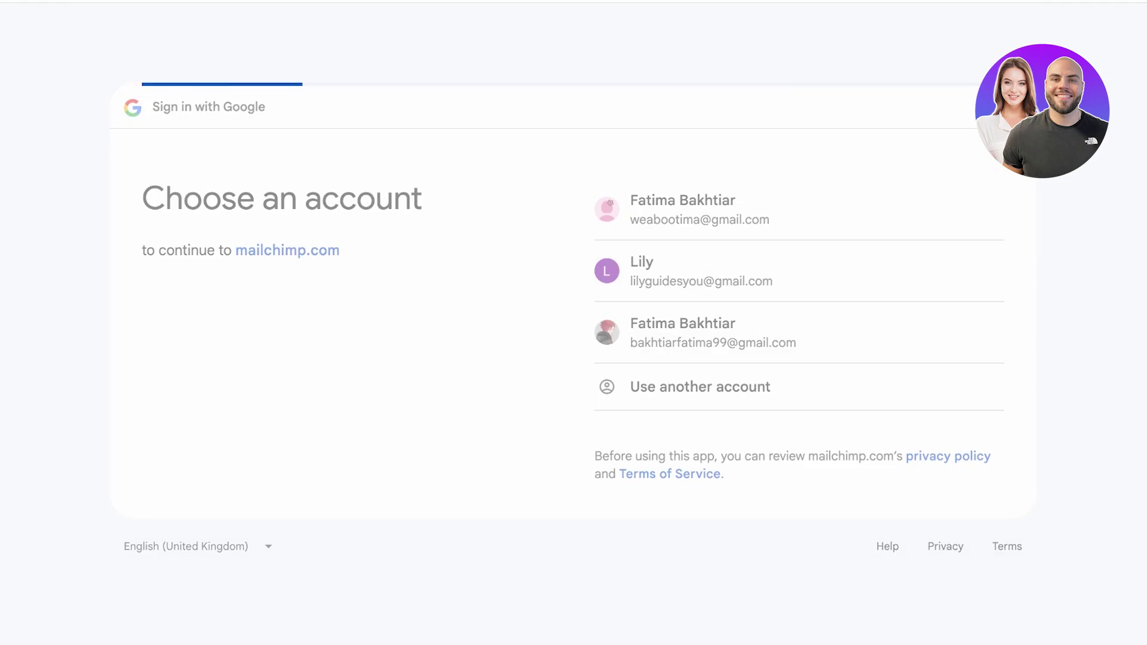
{"action": "type", "text": "lily"}
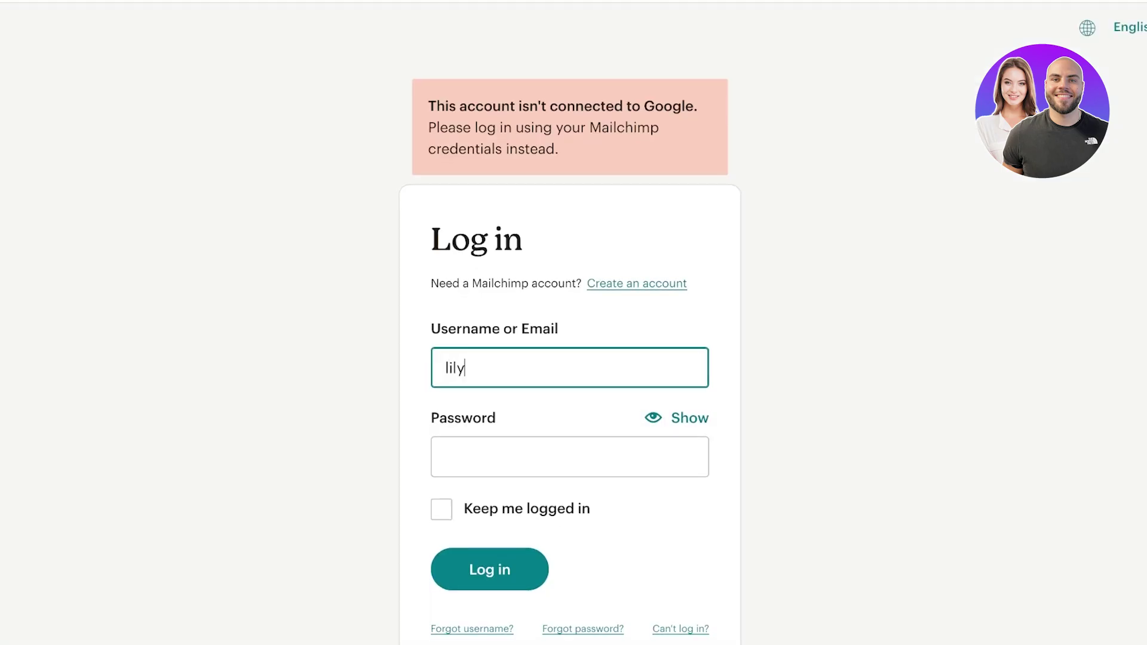
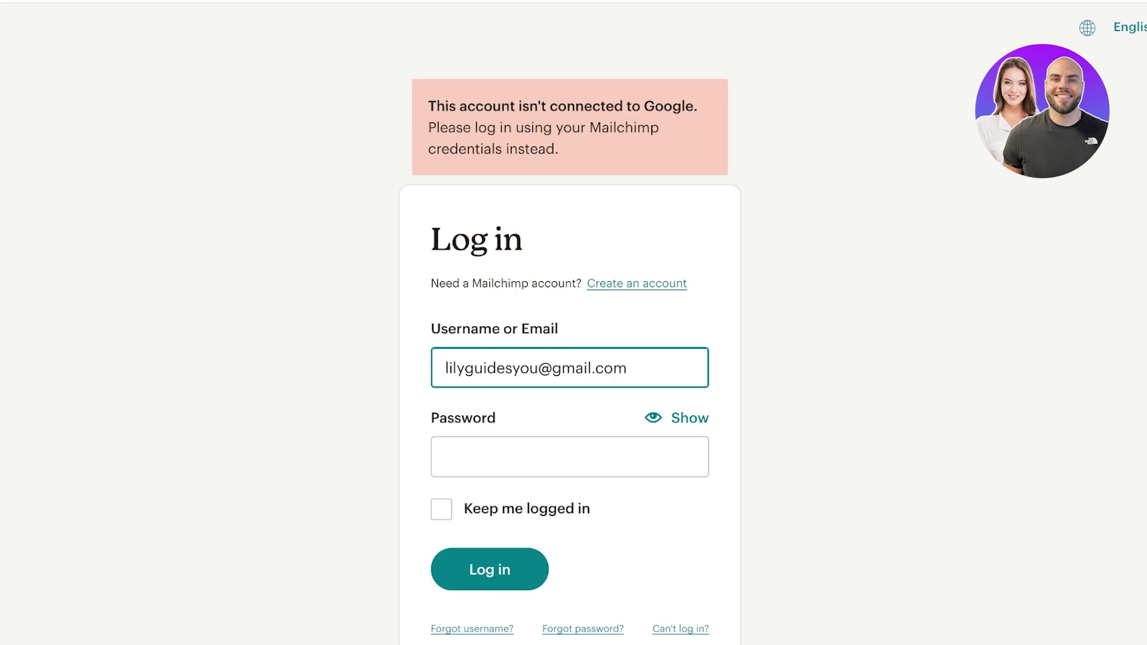
{"action": "key", "text": "Tab"}
{"action": "type", "text": "*********"}
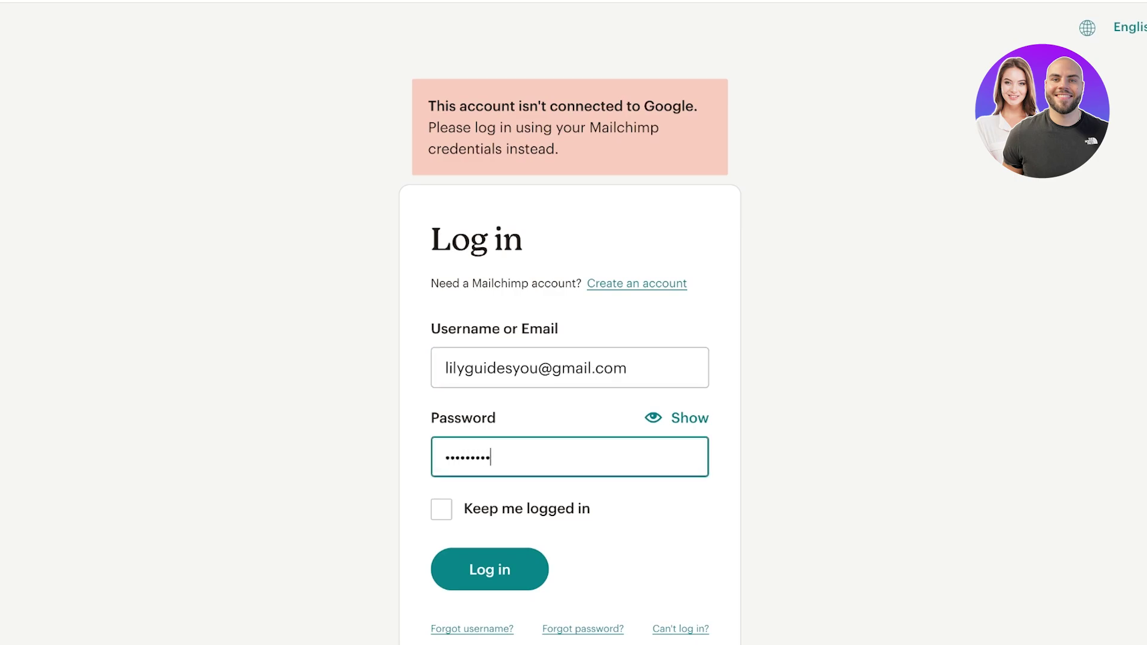
{"action": "key", "text": "Return"}
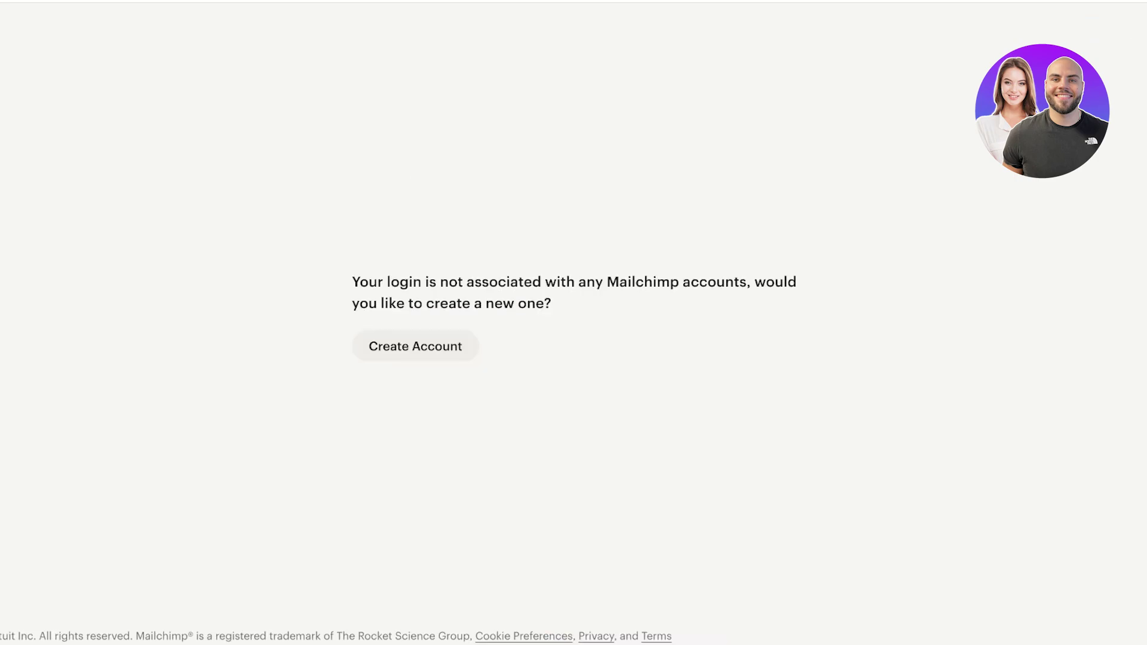
Create a new account, filling the sign-up form with a business email and valid password.
{"action": "key", "text": "Return"}
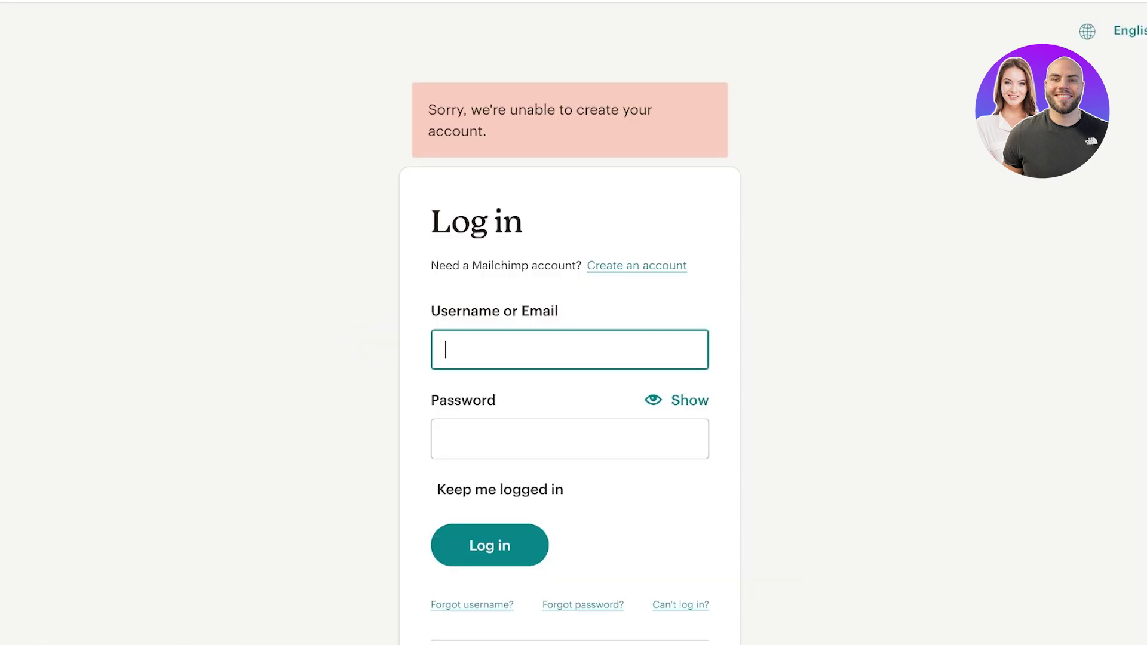
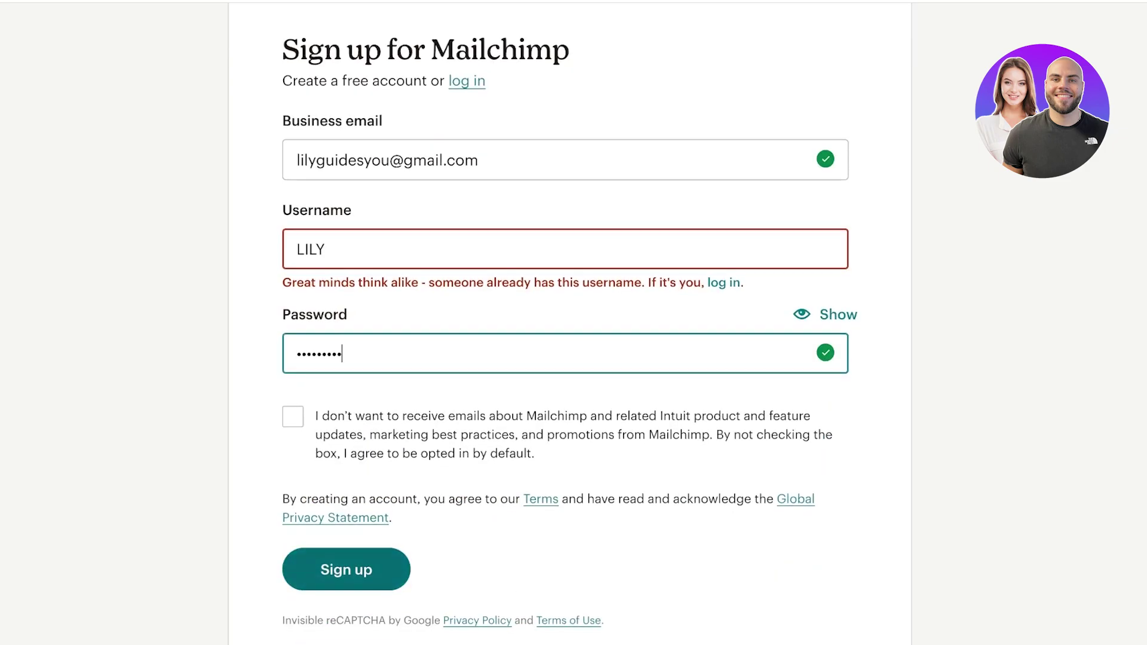
{"action": "key", "text": "Return"}
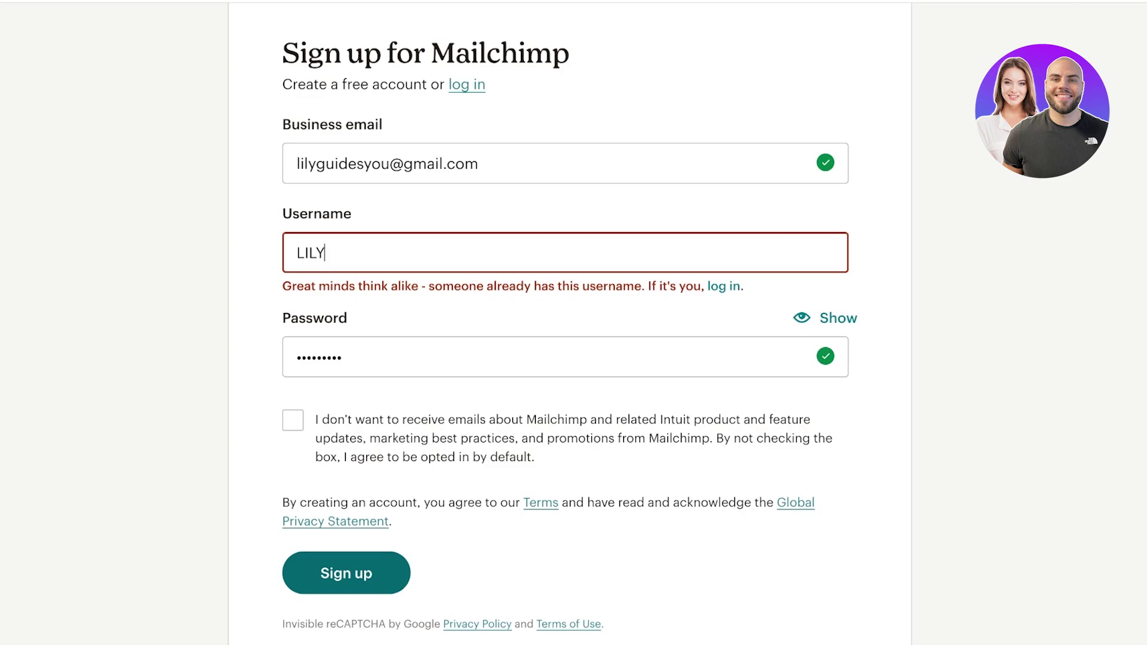
Scroll up to the Login verification page offering to email an identity code.
{"action": "scroll", "coordinate": [570, 323], "scroll_direction": "up", "scroll_amount": 1}
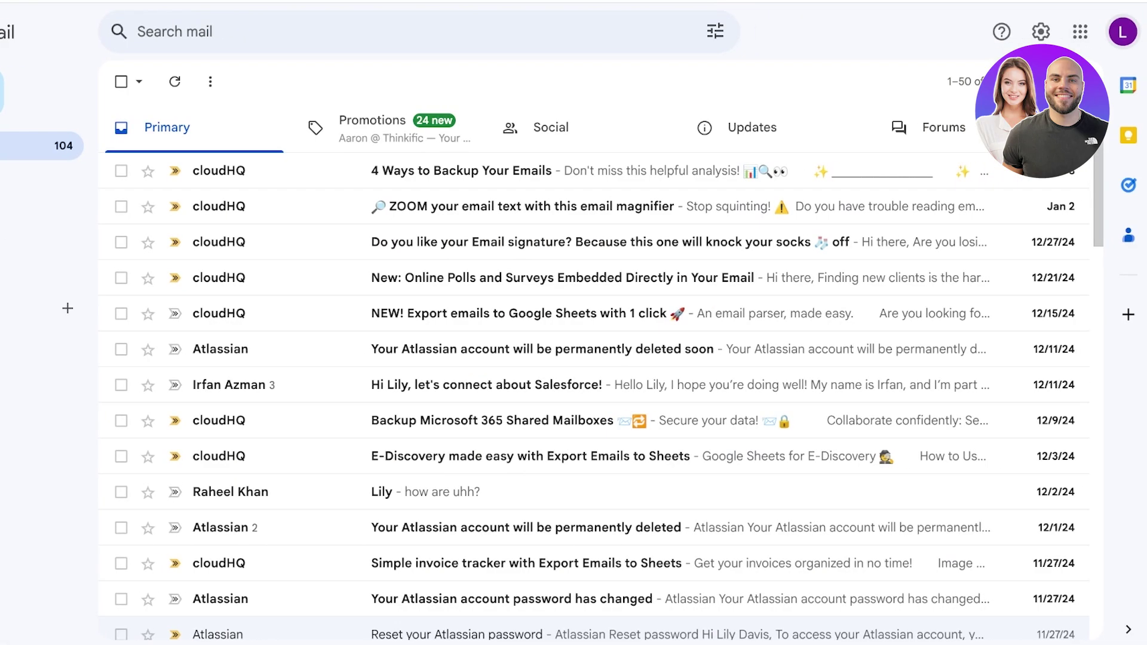
Switch to the other Gmail account, open the Mailchimp verification code email and copy the code.
{"action": "left_click", "coordinate": [1122, 31]}
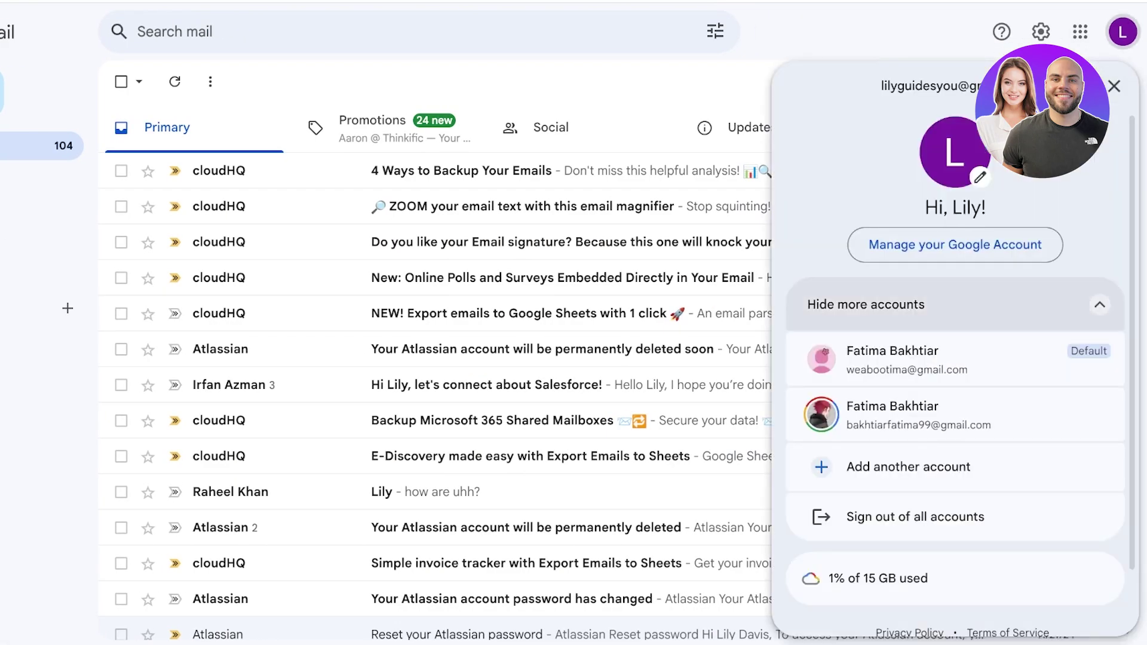
{"action": "left_click", "coordinate": [872, 406]}
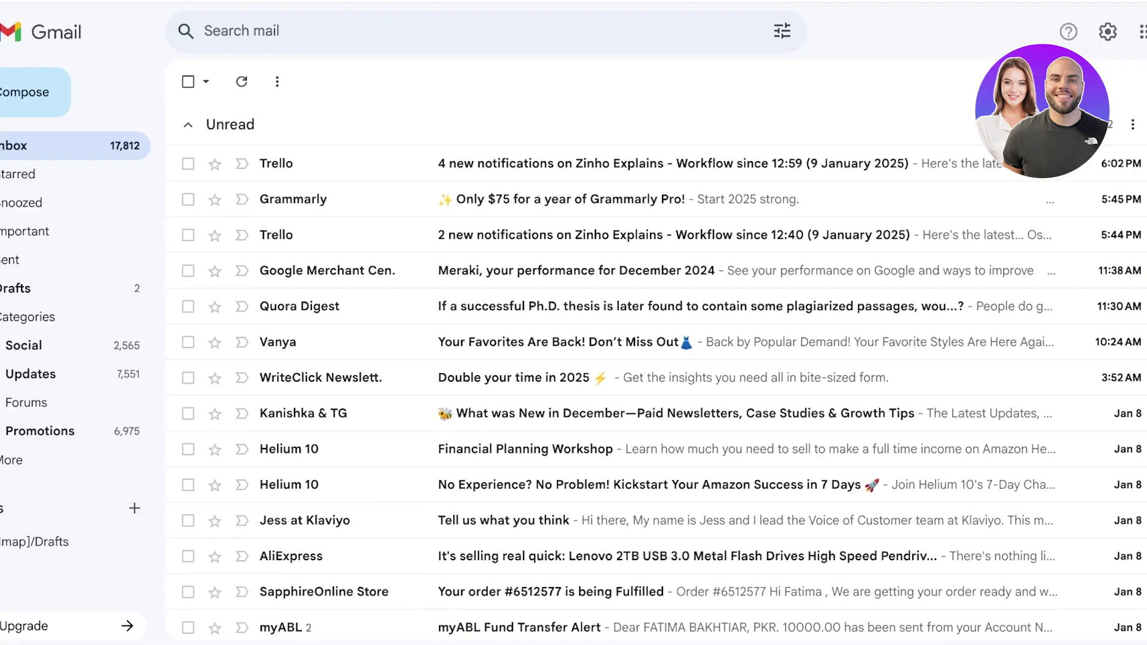
{"action": "double_click", "coordinate": [230, 124]}
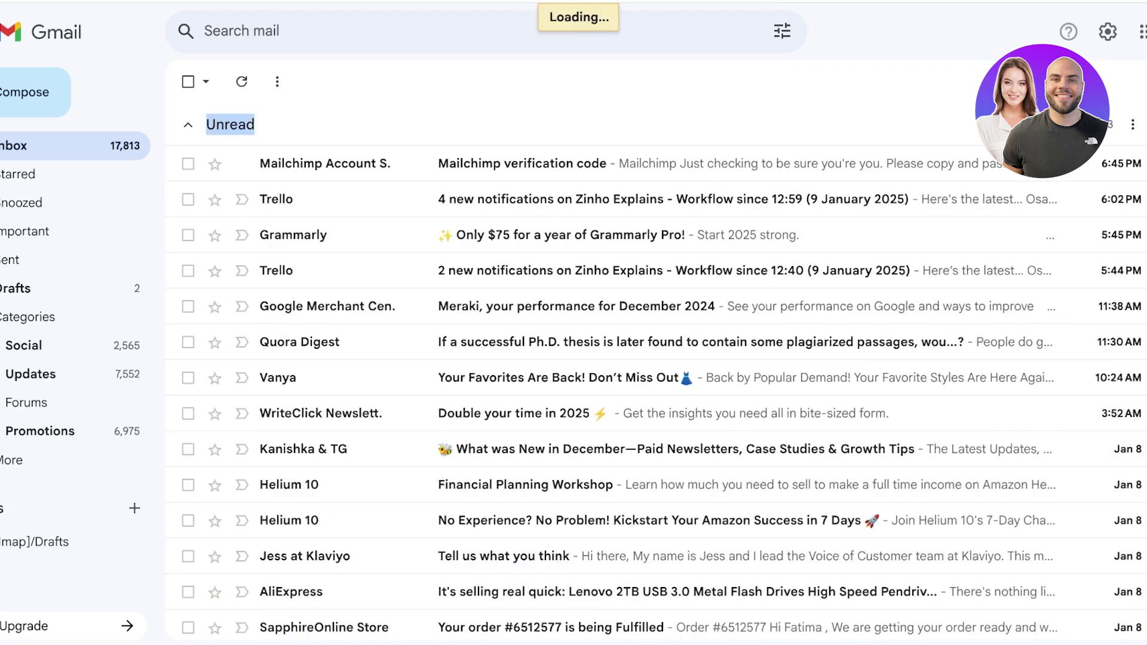
{"action": "left_click", "coordinate": [597, 164]}
{"action": "double_click", "coordinate": [441, 438]}
{"action": "key", "text": "ctrl+c"}
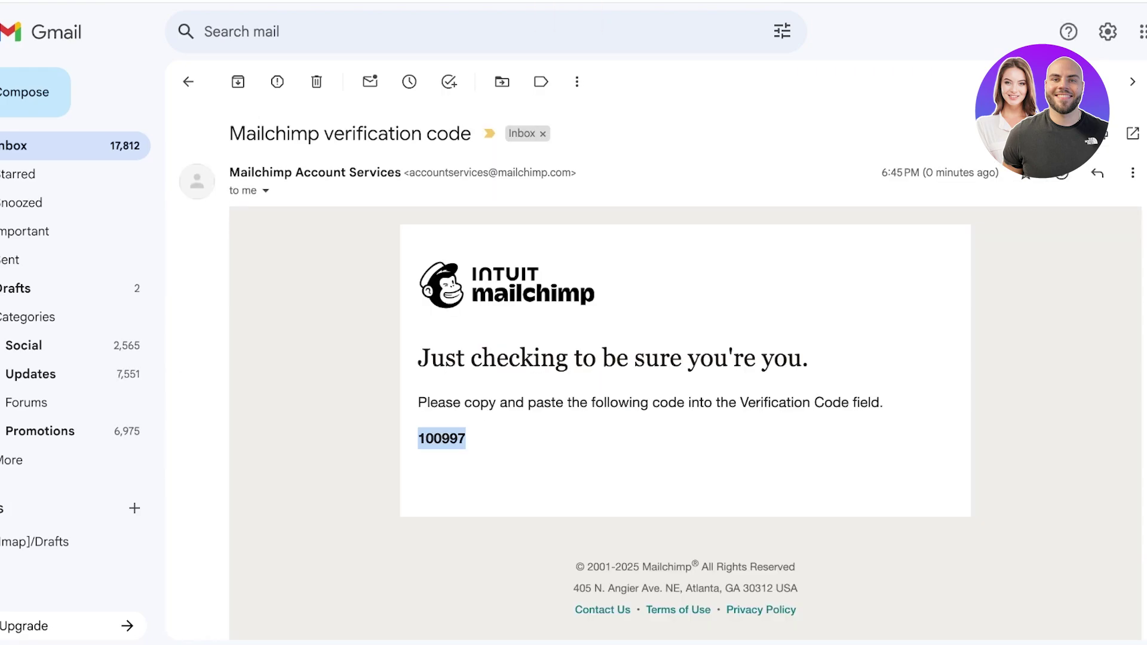
Paste the emailed code into Mailchimp's verification field and submit it.
{"action": "key", "text": "ctrl+Tab"}
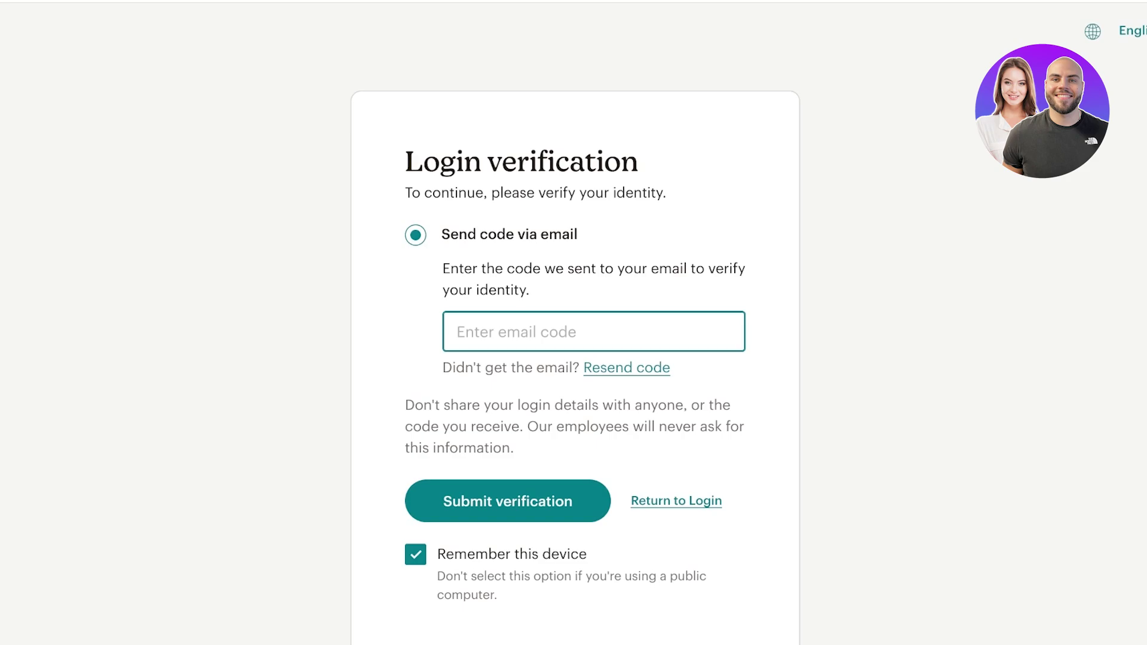
{"action": "key", "text": "ctrl+v"}
{"action": "key", "text": "Return"}
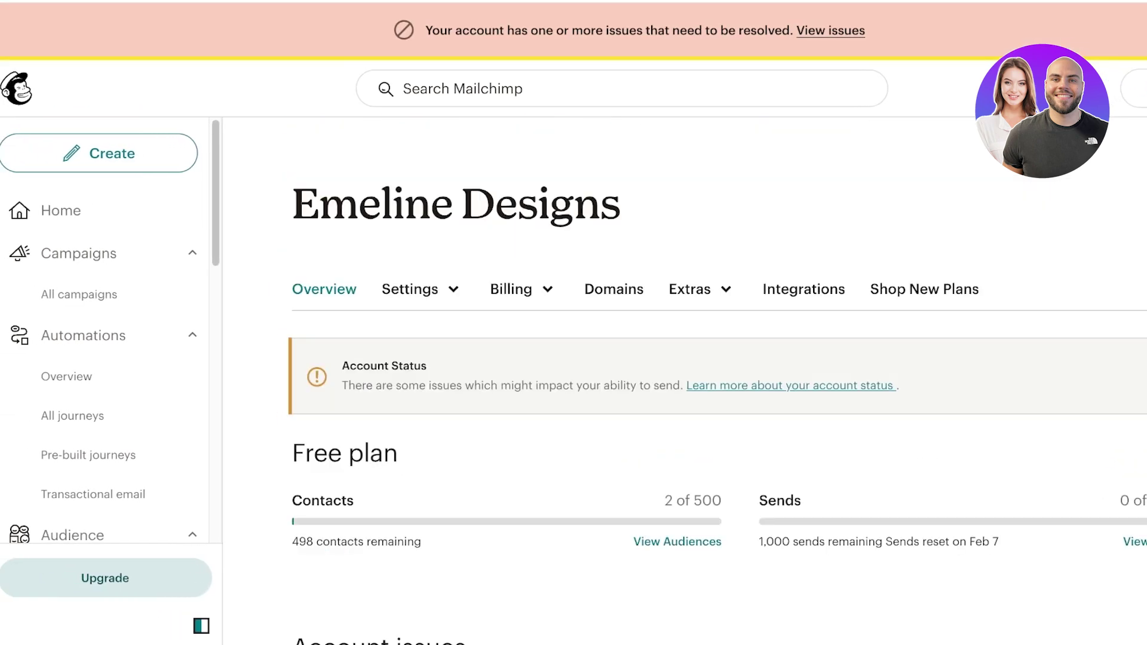
{"action": "mouse_move", "coordinate": [92, 494]}
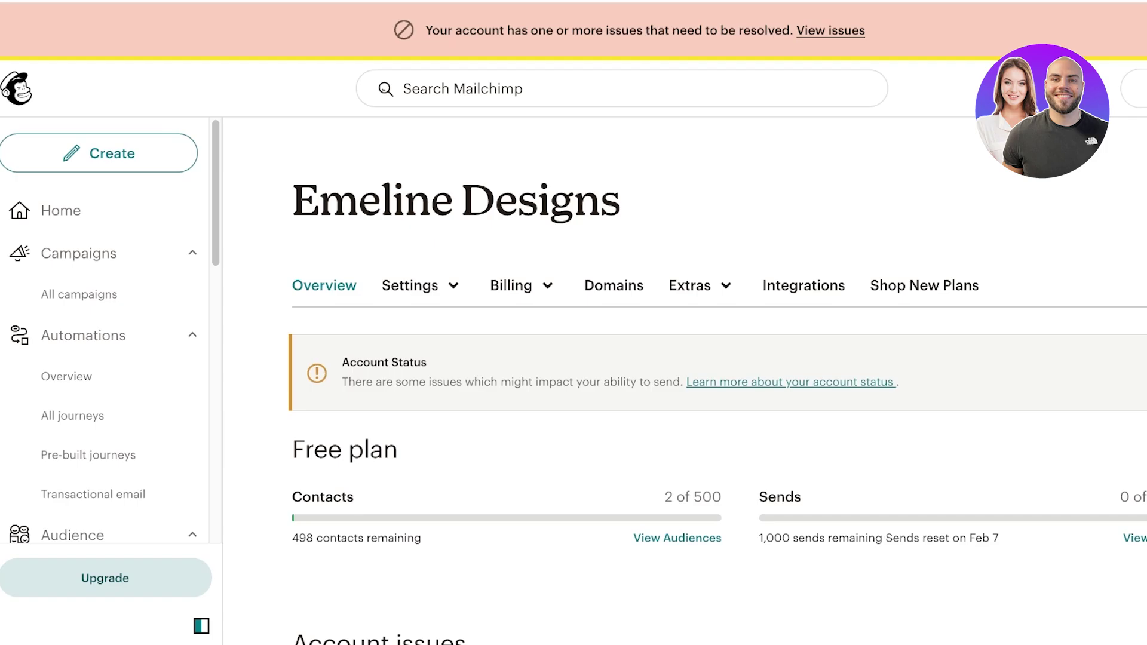
{"action": "scroll", "coordinate": [90, 484], "scroll_direction": "down", "scroll_amount": 3}
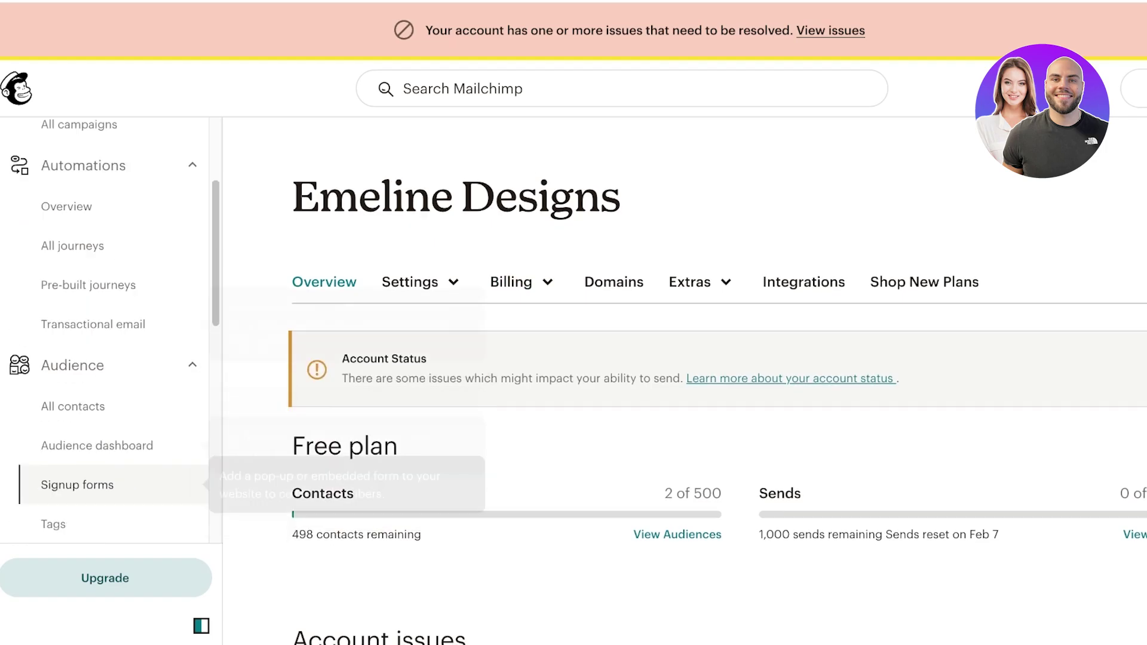
Open All contacts, dismiss the survey prompt, and scroll across the two-contact table.
{"action": "left_click", "coordinate": [73, 406]}
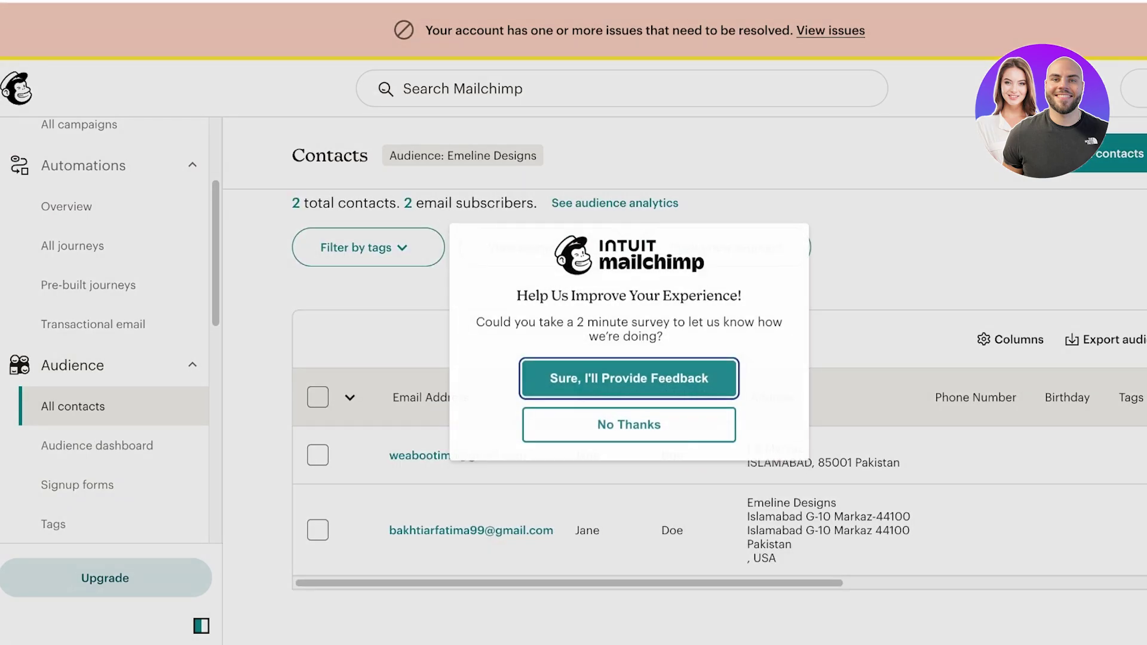
{"action": "key", "text": "Escape"}
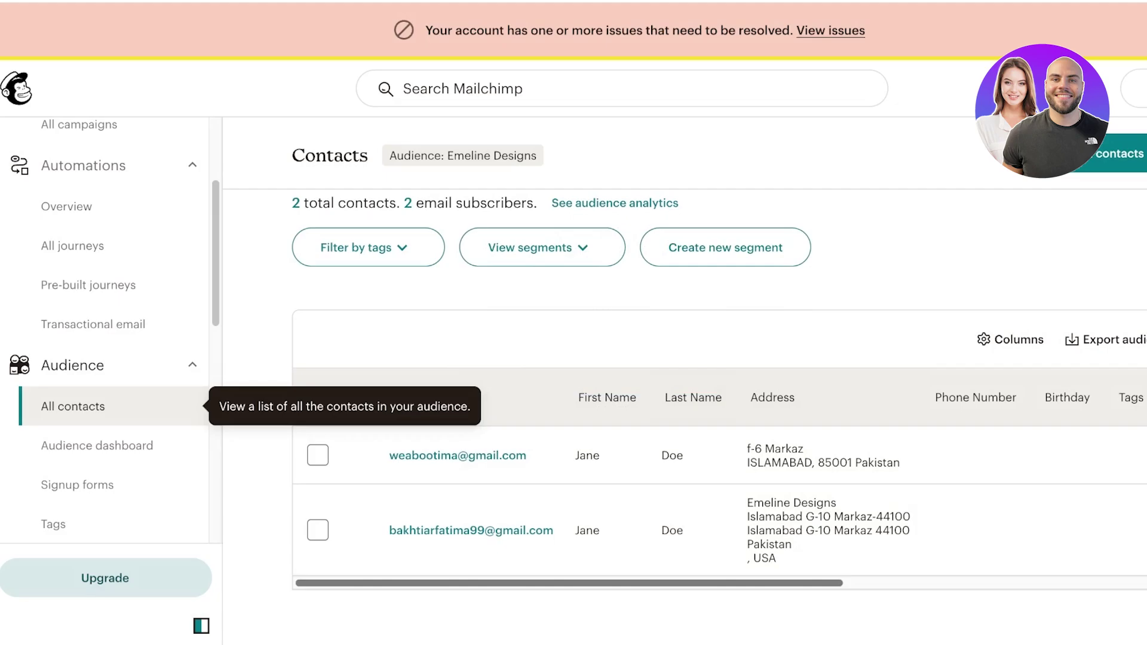
{"action": "scroll", "coordinate": [717, 489], "scroll_direction": "right", "scroll_amount": 5}
{"action": "scroll", "coordinate": [717, 489], "scroll_direction": "left", "scroll_amount": 5}
{"action": "scroll", "coordinate": [717, 489], "scroll_direction": "right", "scroll_amount": 5}
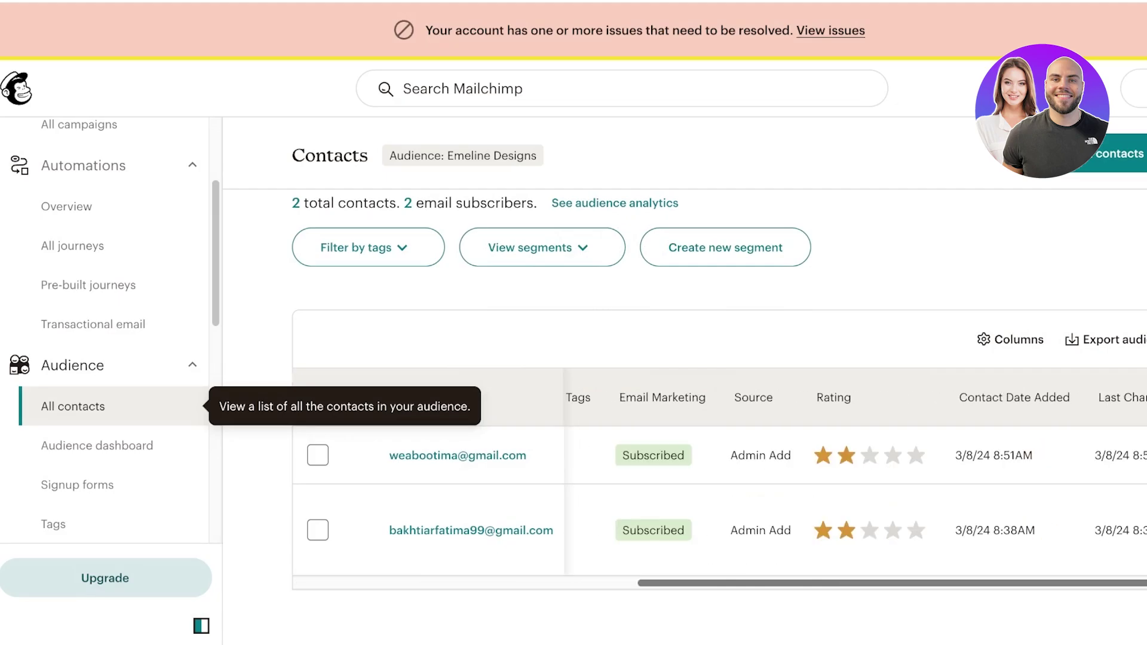
{"action": "scroll", "coordinate": [717, 490], "scroll_direction": "left", "scroll_amount": 5}
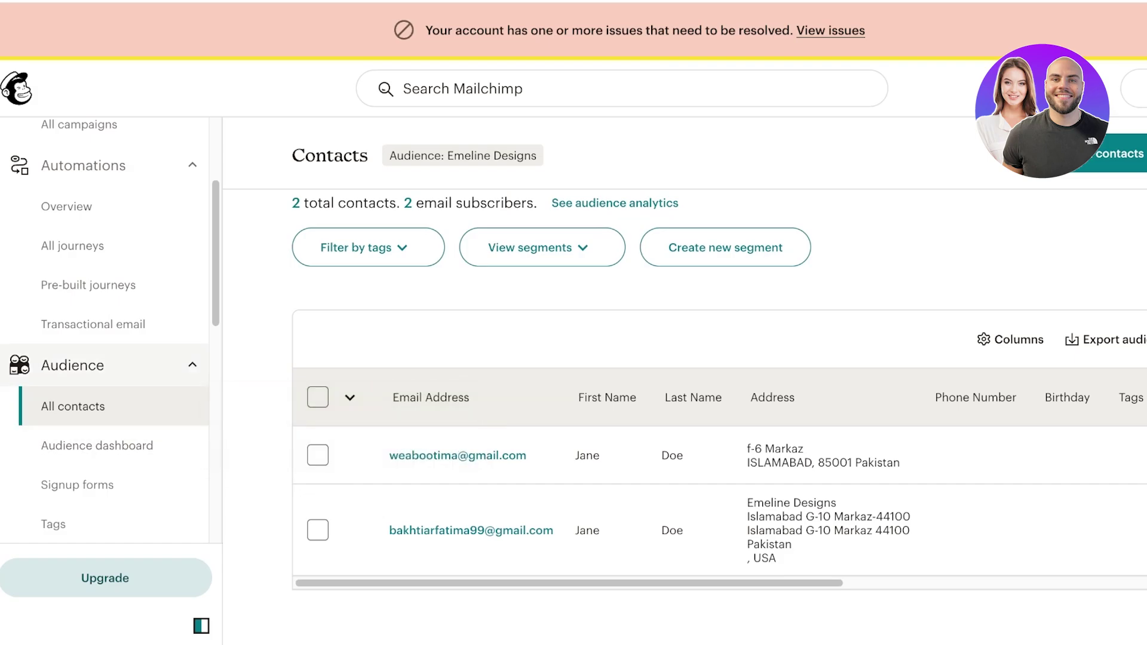
{"action": "scroll", "coordinate": [120, 294], "scroll_direction": "up", "scroll_amount": 3}
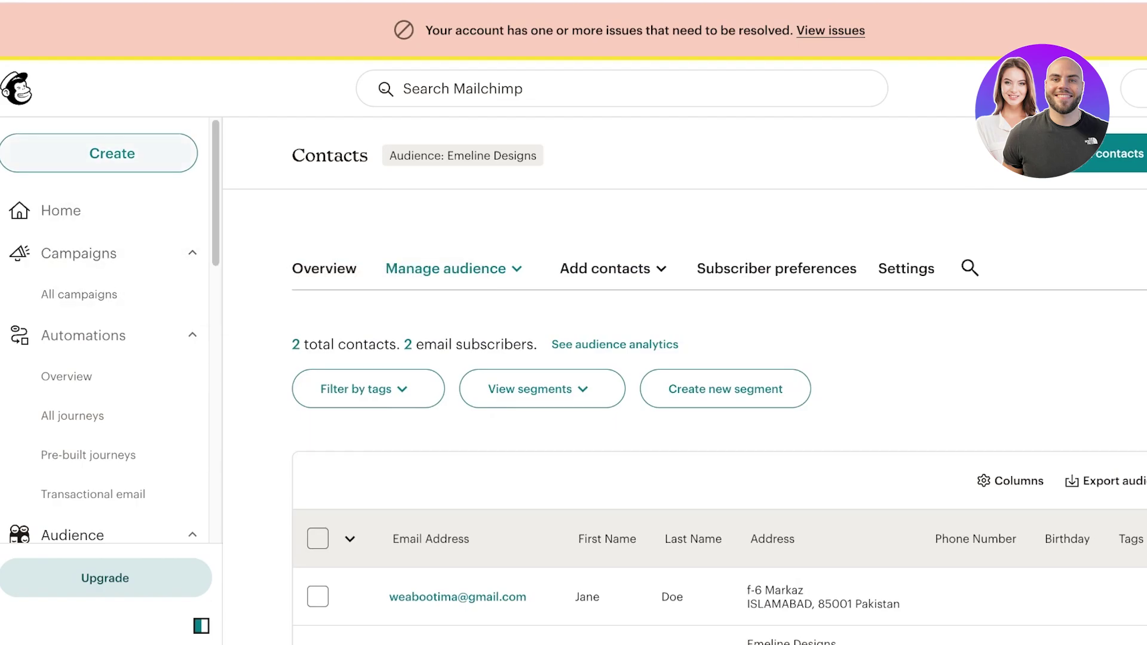
Open Create > Automations and scroll to the pre-built automation templates.
{"action": "left_click", "coordinate": [112, 152]}
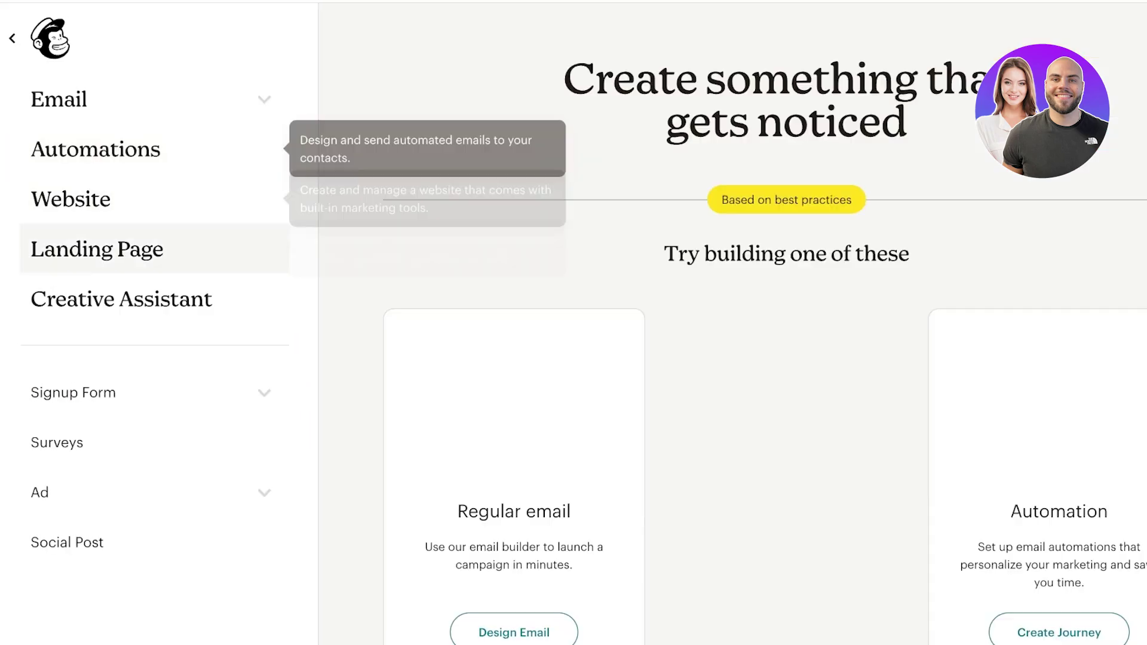
{"action": "left_click", "coordinate": [62, 98]}
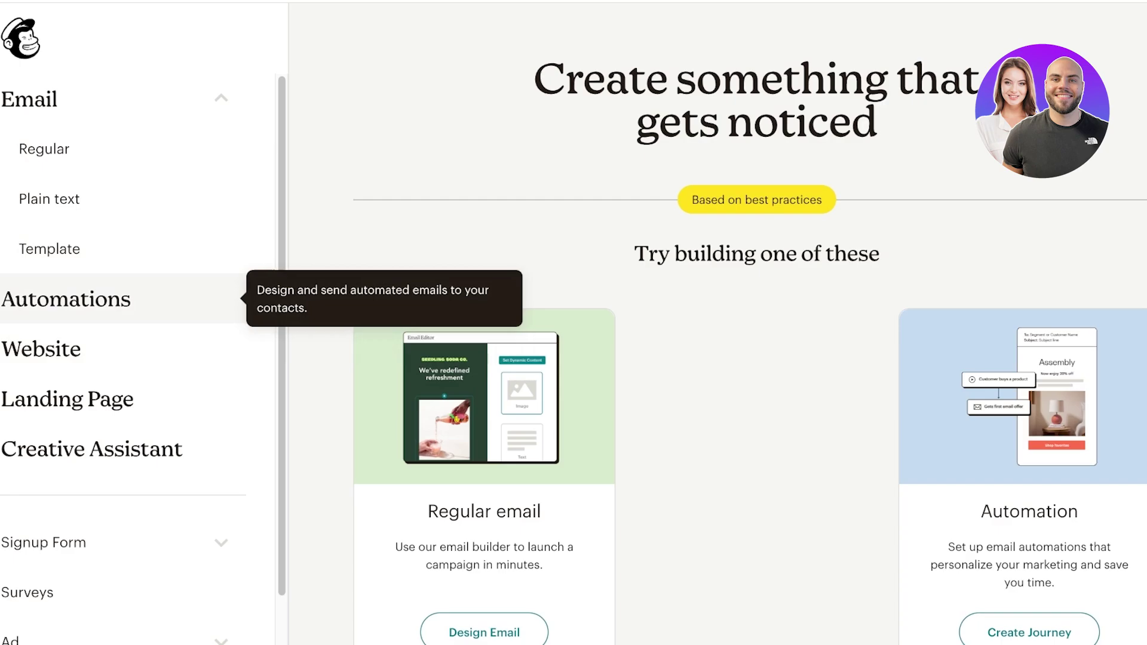
{"action": "left_click", "coordinate": [66, 299]}
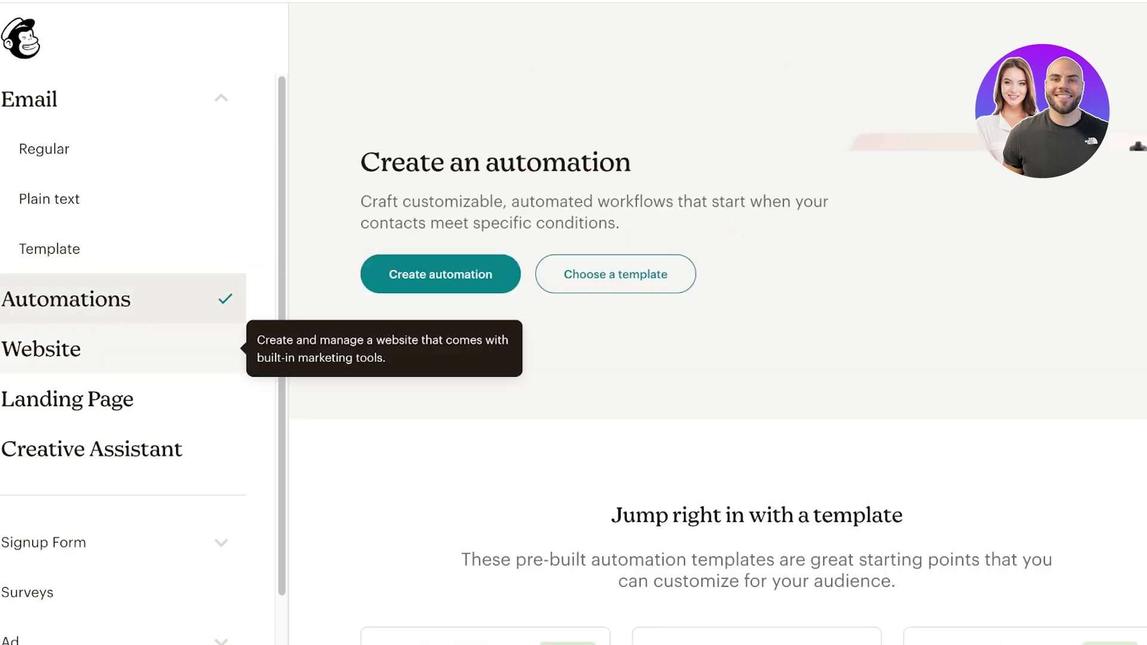
{"action": "scroll", "coordinate": [42, 349], "scroll_direction": "down", "scroll_amount": 4}
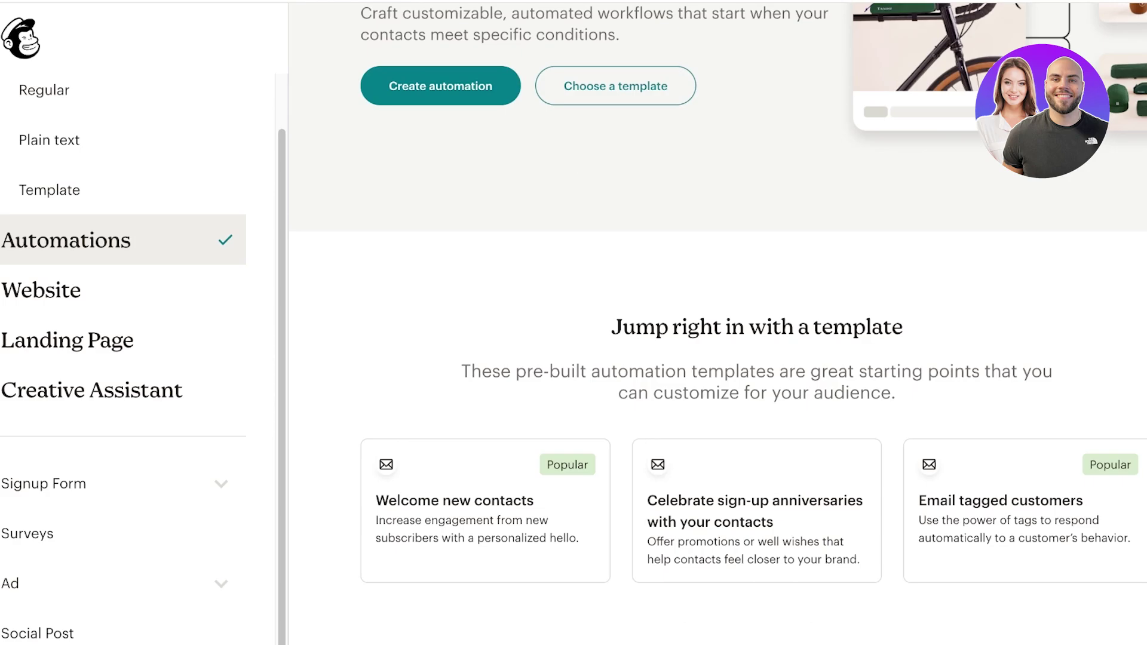
Open Pre-built journeys and scroll through the templates down to Re-engage contacts.
{"action": "left_click", "coordinate": [615, 85]}
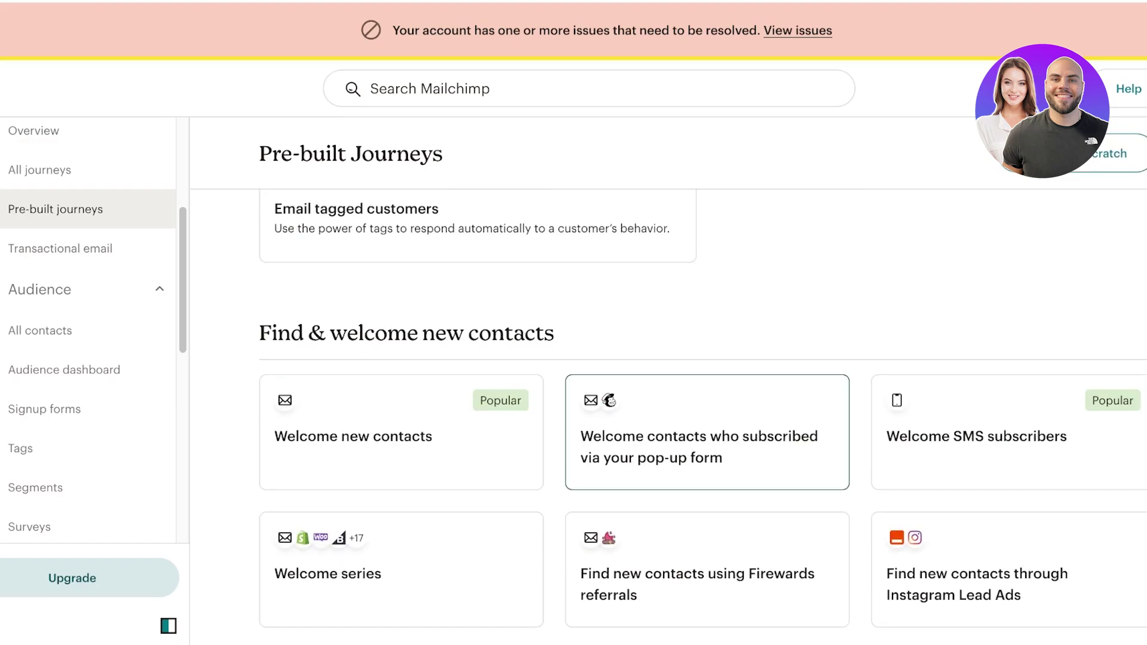
{"action": "scroll", "coordinate": [704, 418], "scroll_direction": "down", "scroll_amount": 5}
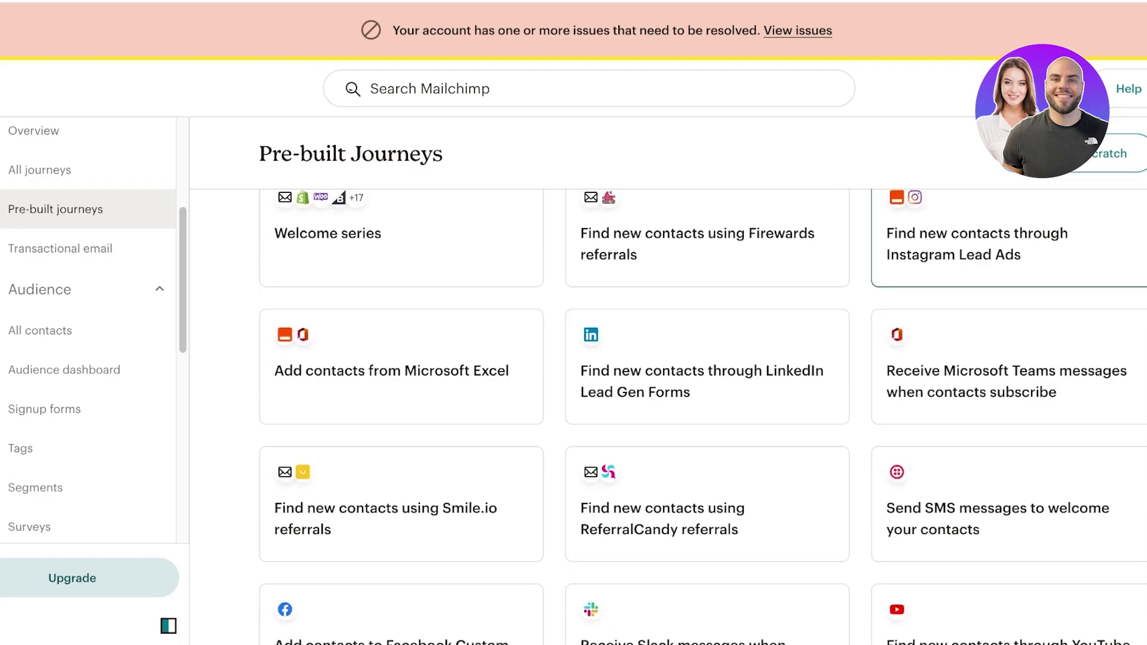
{"action": "scroll", "coordinate": [705, 418], "scroll_direction": "down", "scroll_amount": 15}
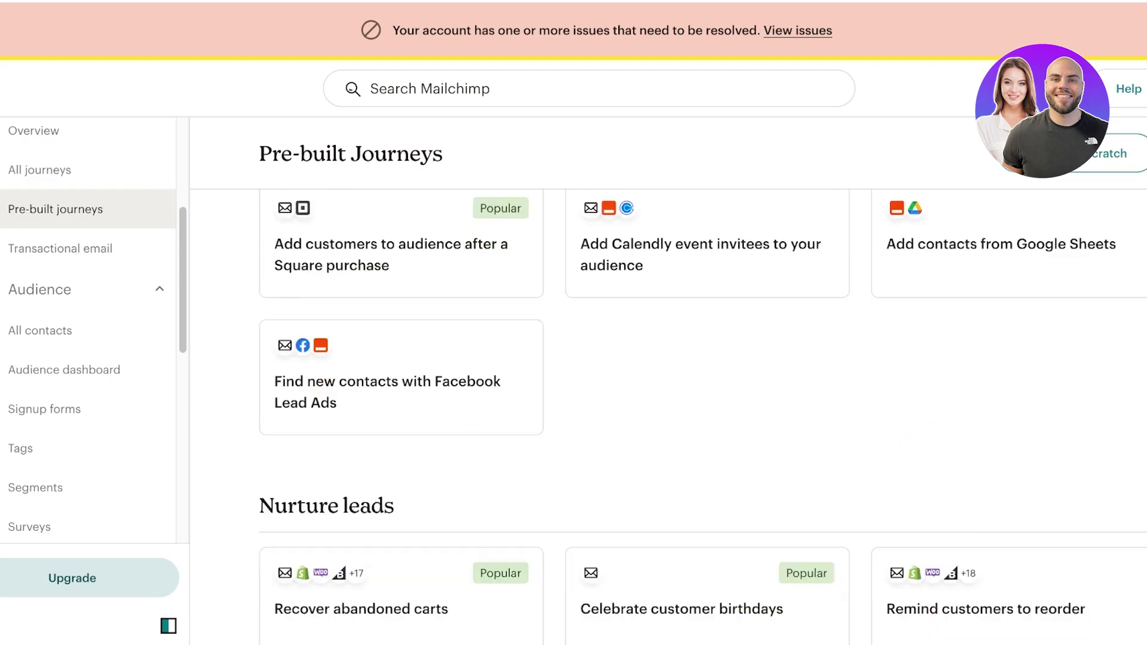
{"action": "scroll", "coordinate": [406, 388], "scroll_direction": "down", "scroll_amount": 6}
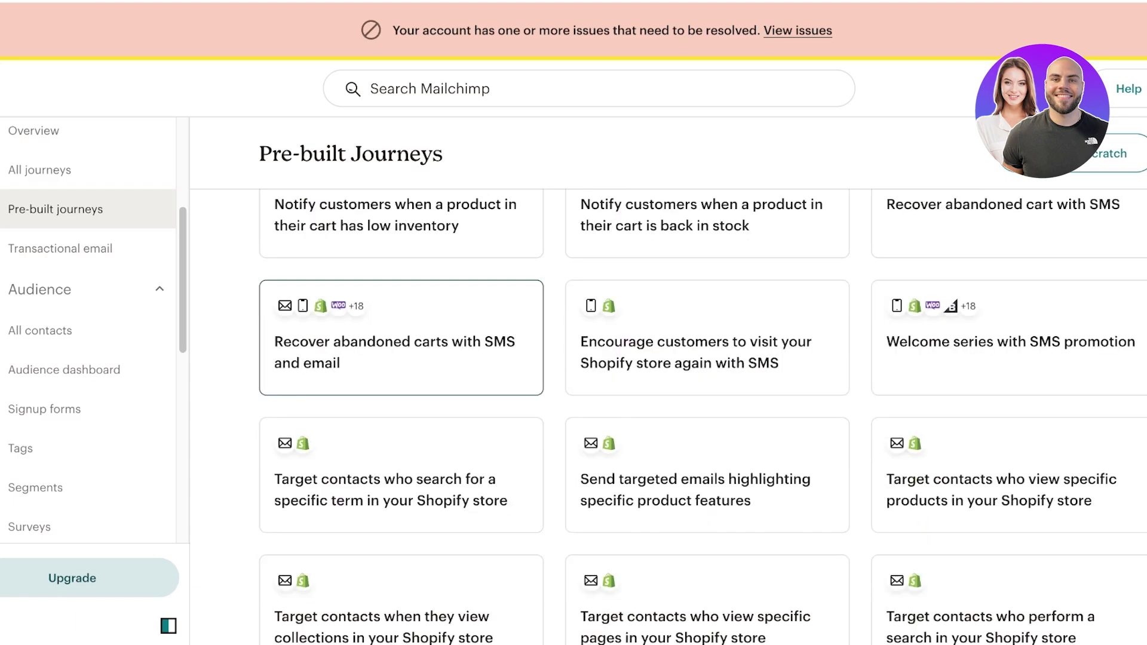
{"action": "scroll", "coordinate": [406, 358], "scroll_direction": "down", "scroll_amount": 1}
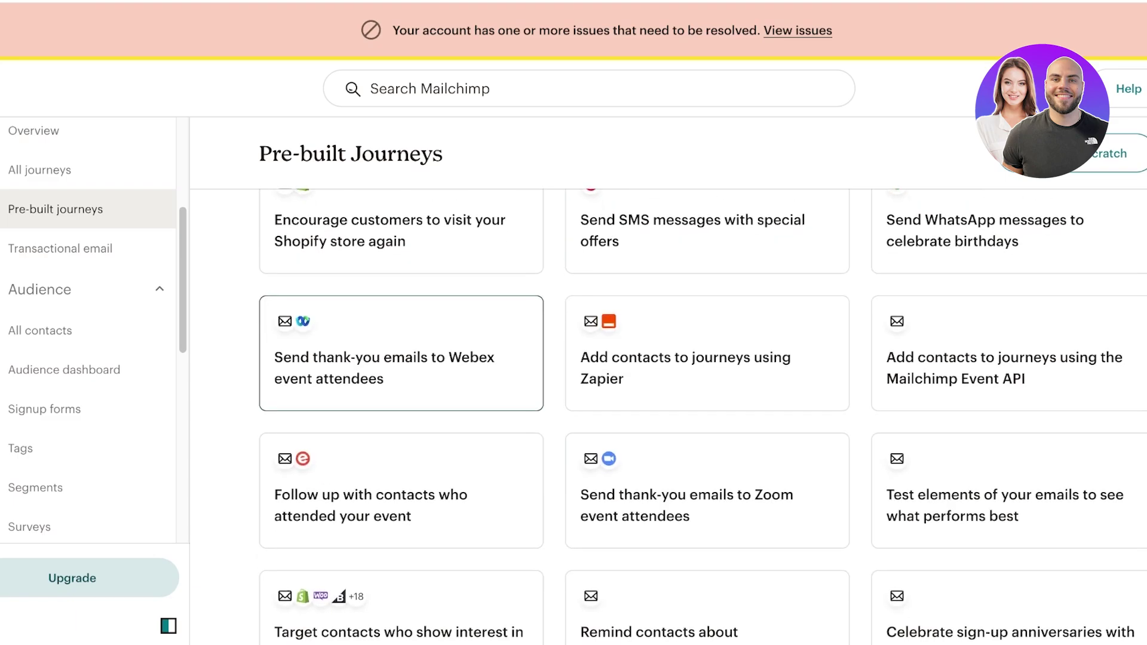
{"action": "scroll", "coordinate": [406, 359], "scroll_direction": "up", "scroll_amount": 20}
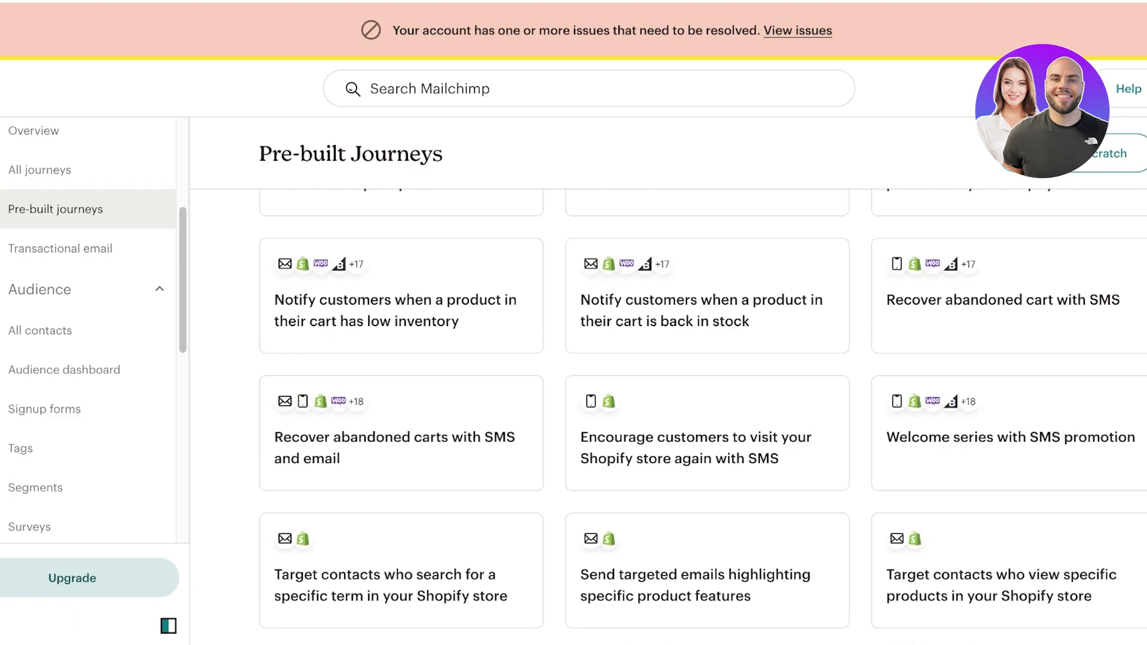
{"action": "scroll", "coordinate": [1009, 358], "scroll_direction": "down", "scroll_amount": 15}
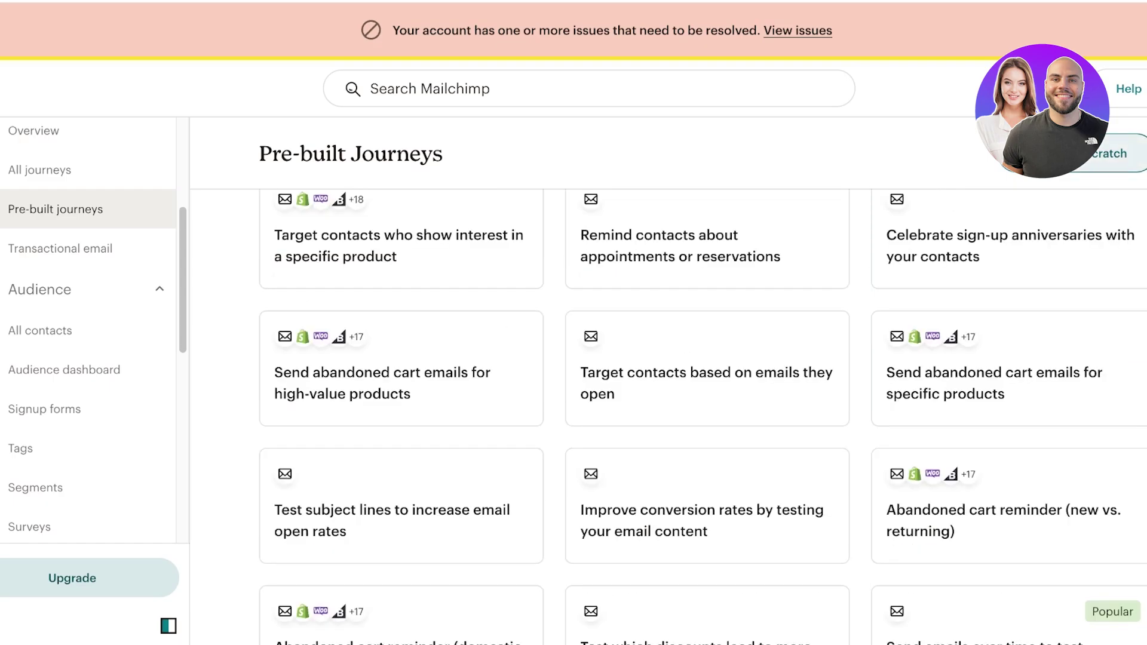
{"action": "scroll", "coordinate": [401, 478], "scroll_direction": "up", "scroll_amount": 2}
{"action": "scroll", "coordinate": [402, 477], "scroll_direction": "down", "scroll_amount": 10}
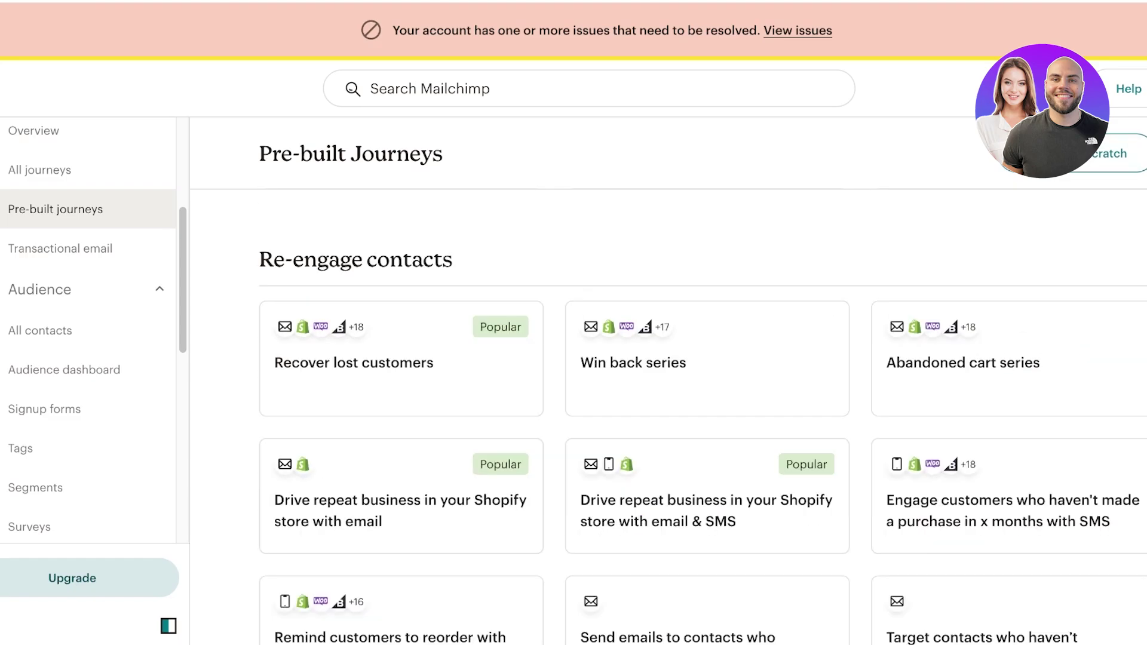
Start a new journey named 'Welcome' from the journeys overview.
{"action": "left_click", "coordinate": [33, 131]}
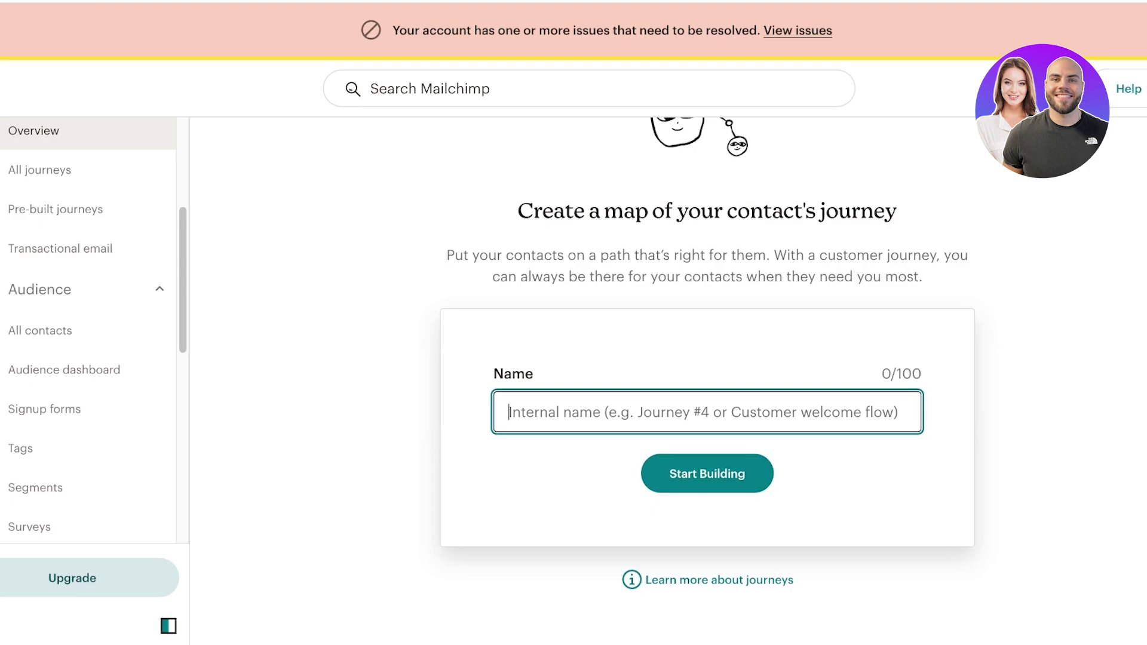
{"action": "type", "text": "Welcome"}
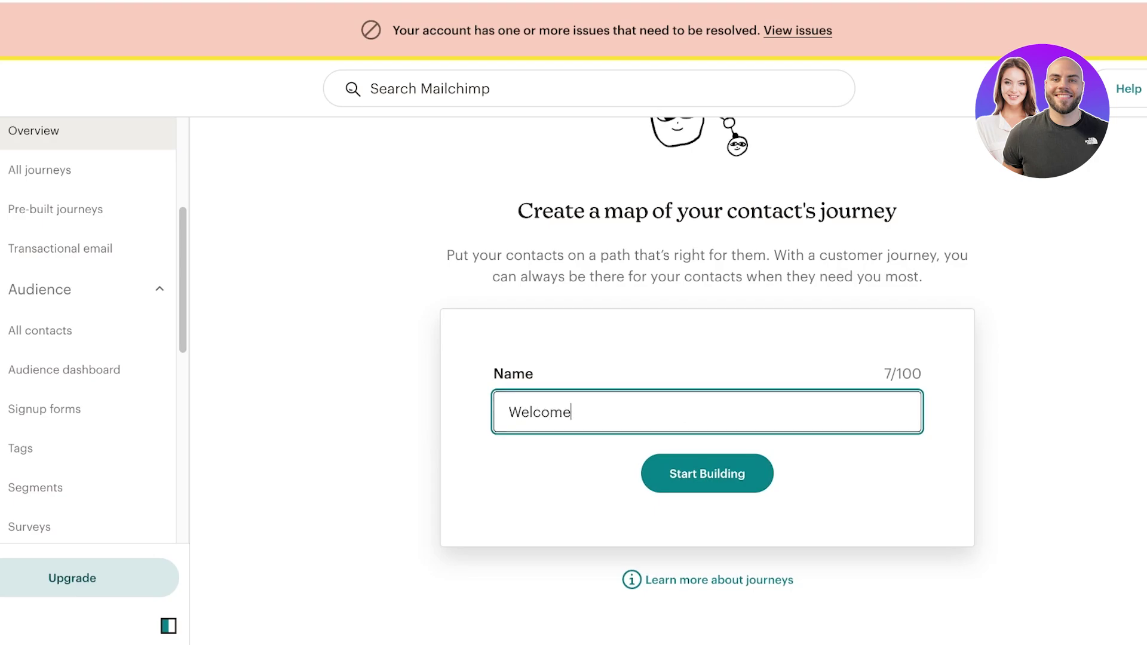
{"action": "key", "text": "Return"}
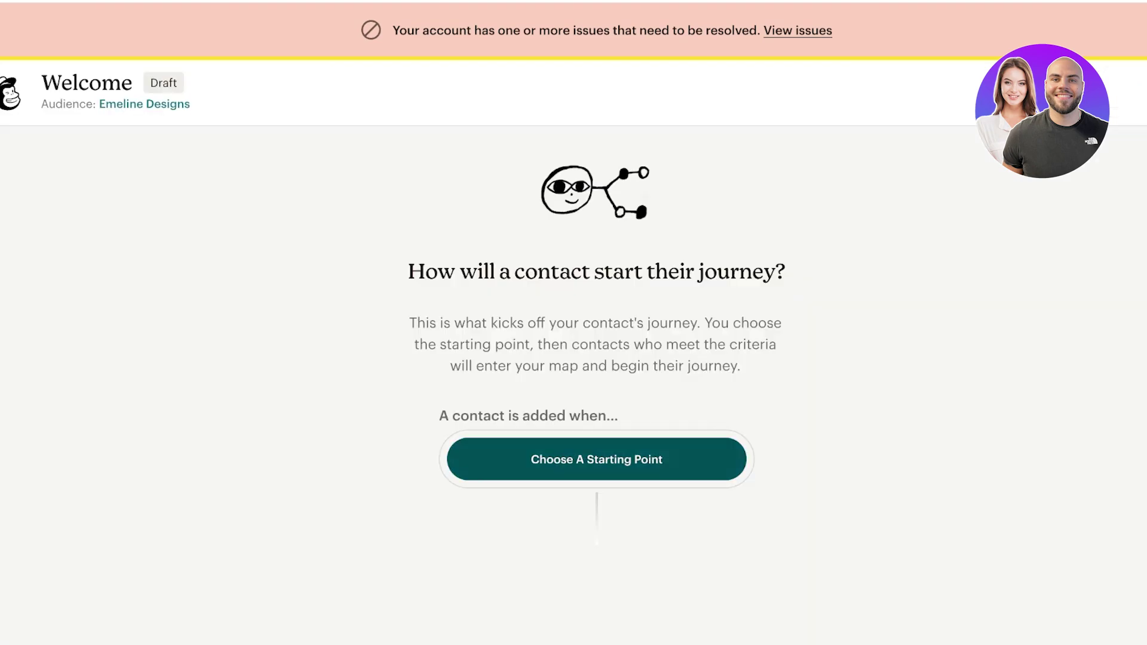
Set the journey's starting point to Signs up for Email.
{"action": "left_click", "coordinate": [596, 459]}
{"action": "left_click", "coordinate": [458, 270]}
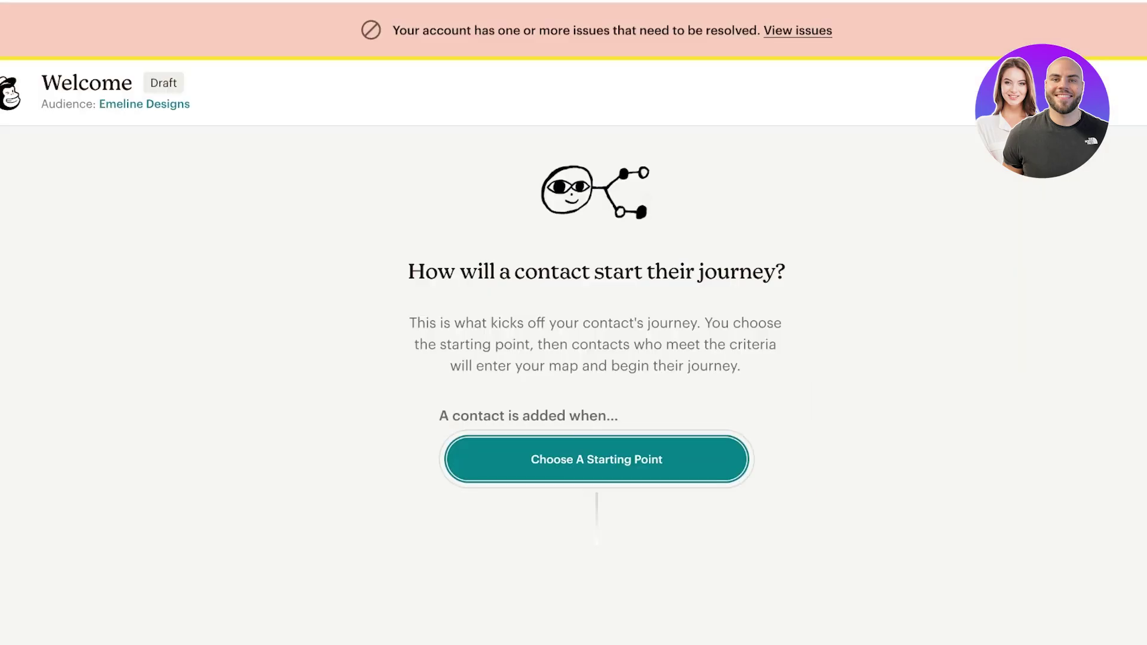
{"action": "left_click", "coordinate": [470, 97]}
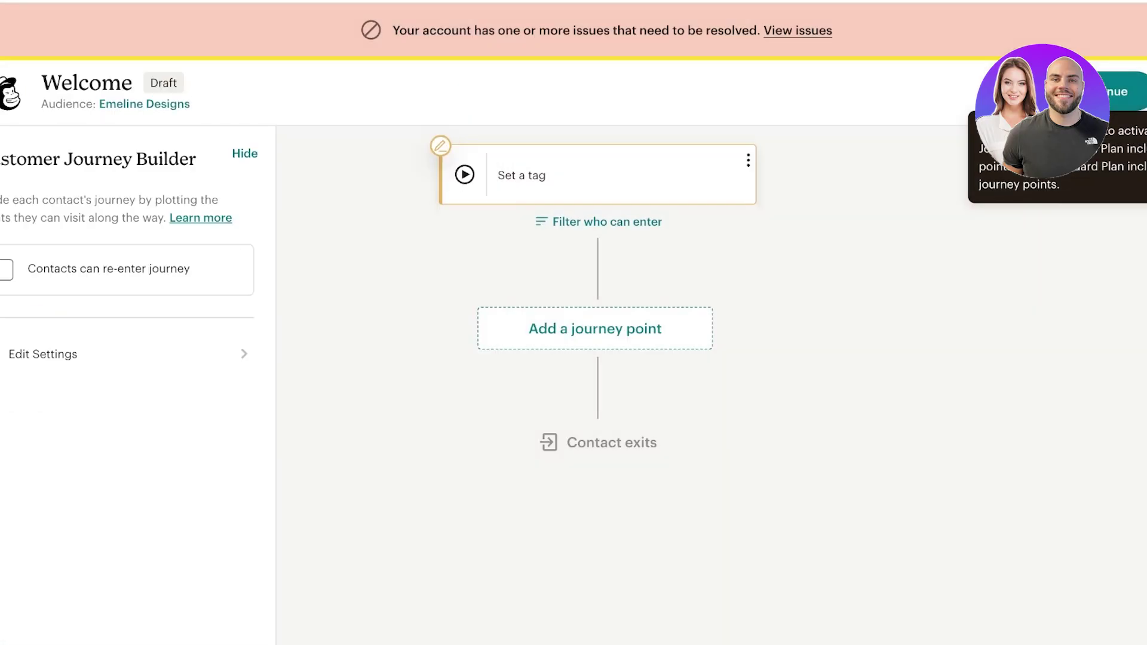
{"action": "left_click", "coordinate": [773, 160]}
{"action": "left_click", "coordinate": [791, 198]}
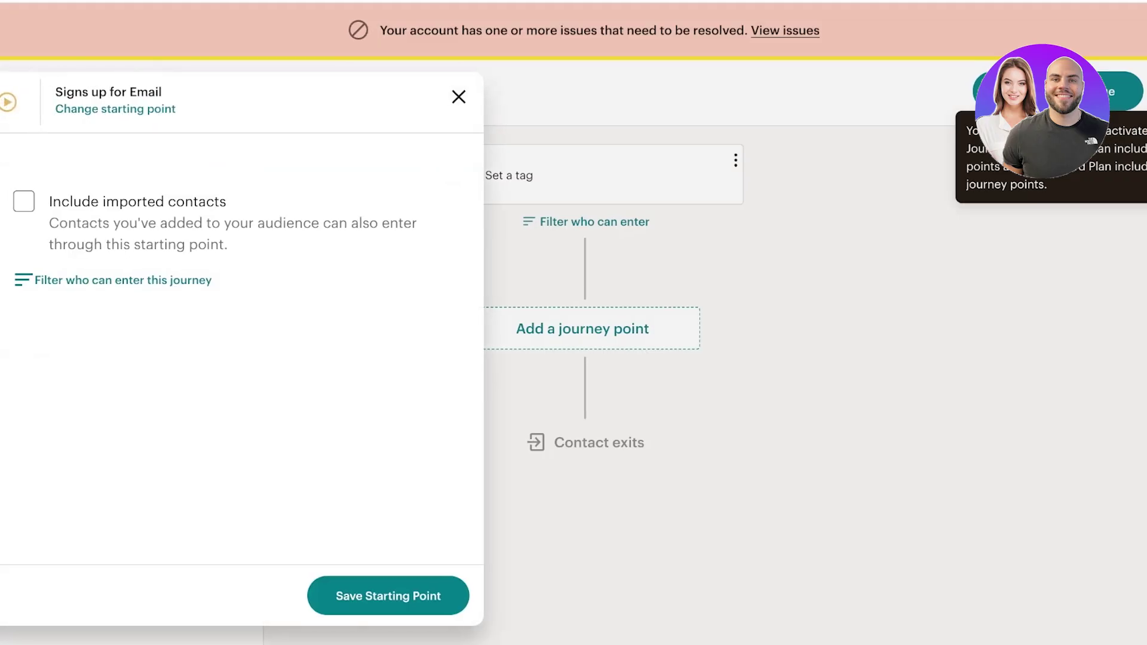
Save the Emeline Designs signup starting point and add a Send email step after it.
{"action": "left_click", "coordinate": [394, 596]}
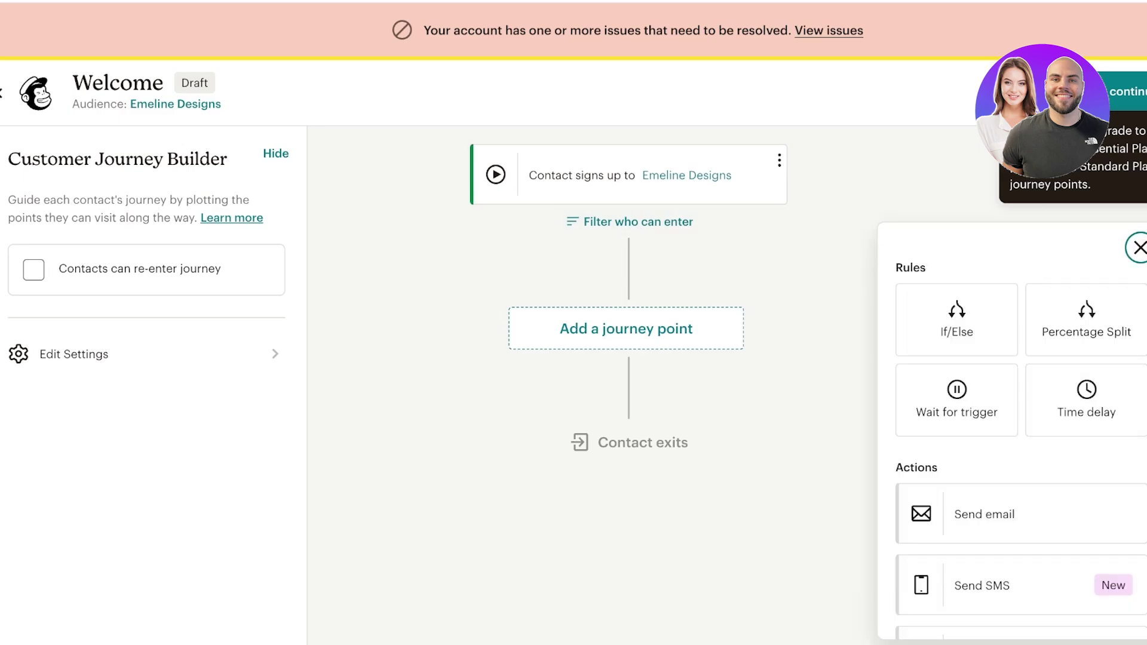
{"action": "left_click", "coordinate": [907, 513]}
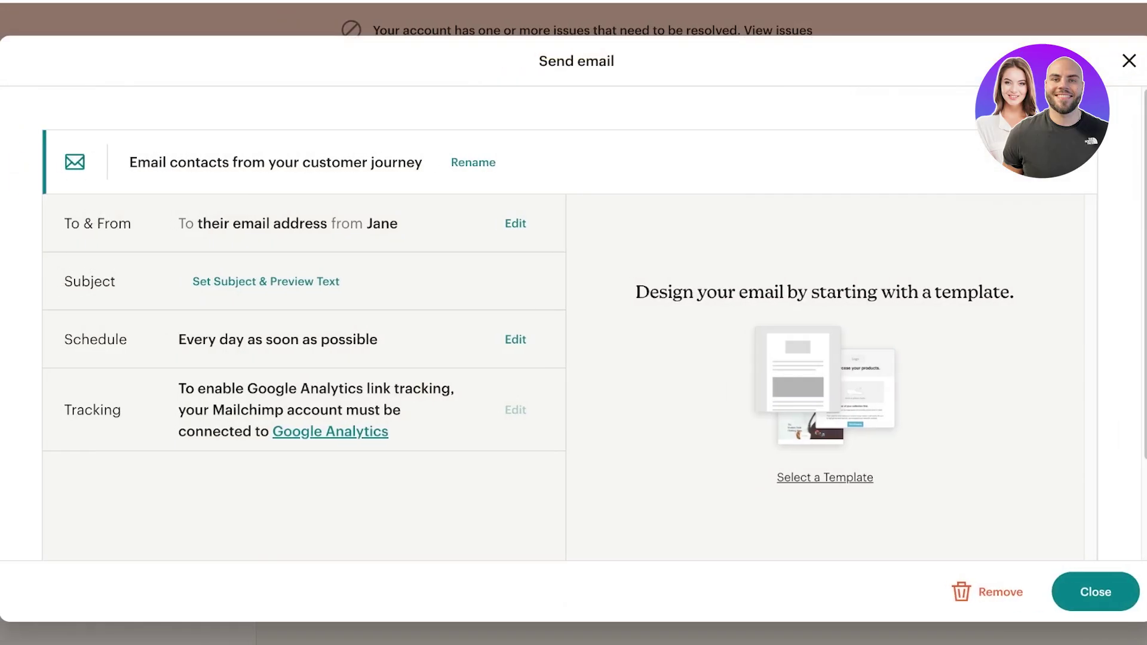
Set the email subject to 'Welcome to Emeline Designs' and return to the journey builder.
{"action": "left_click", "coordinate": [266, 282]}
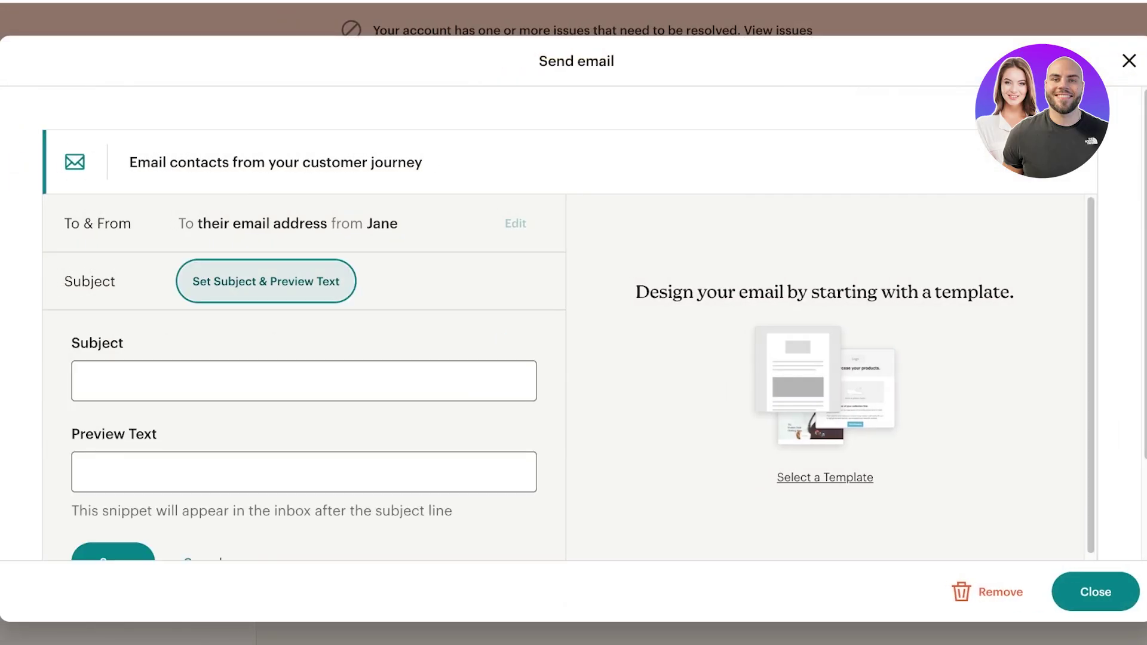
{"action": "type", "text": "Welc"}
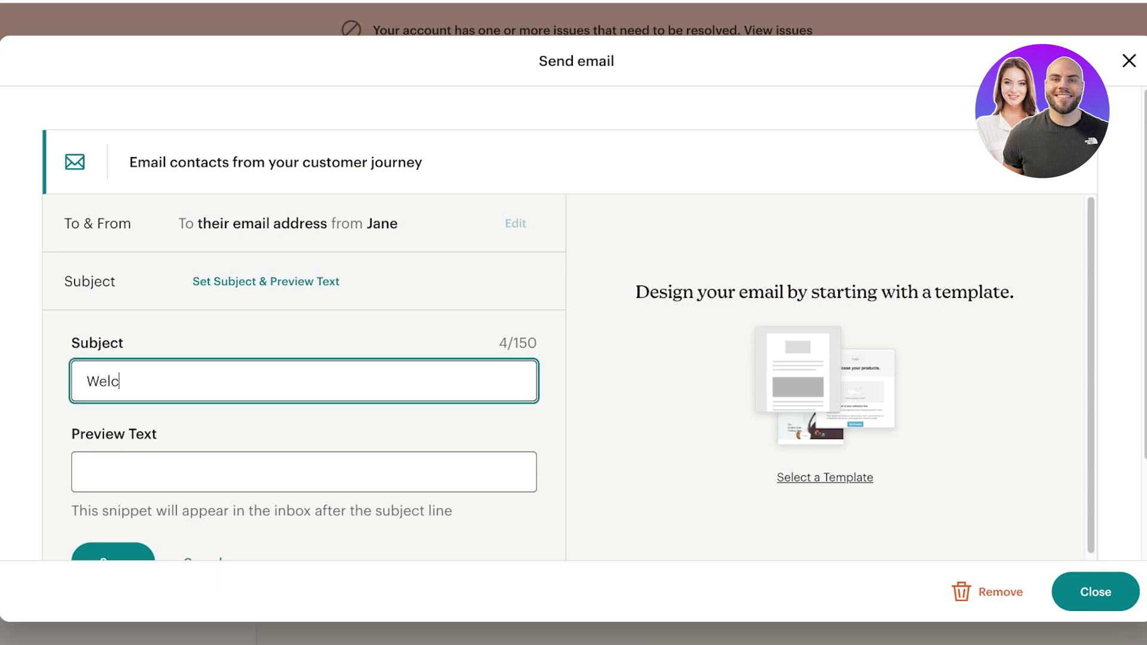
{"action": "type", "text": "ome to Emeline D"}
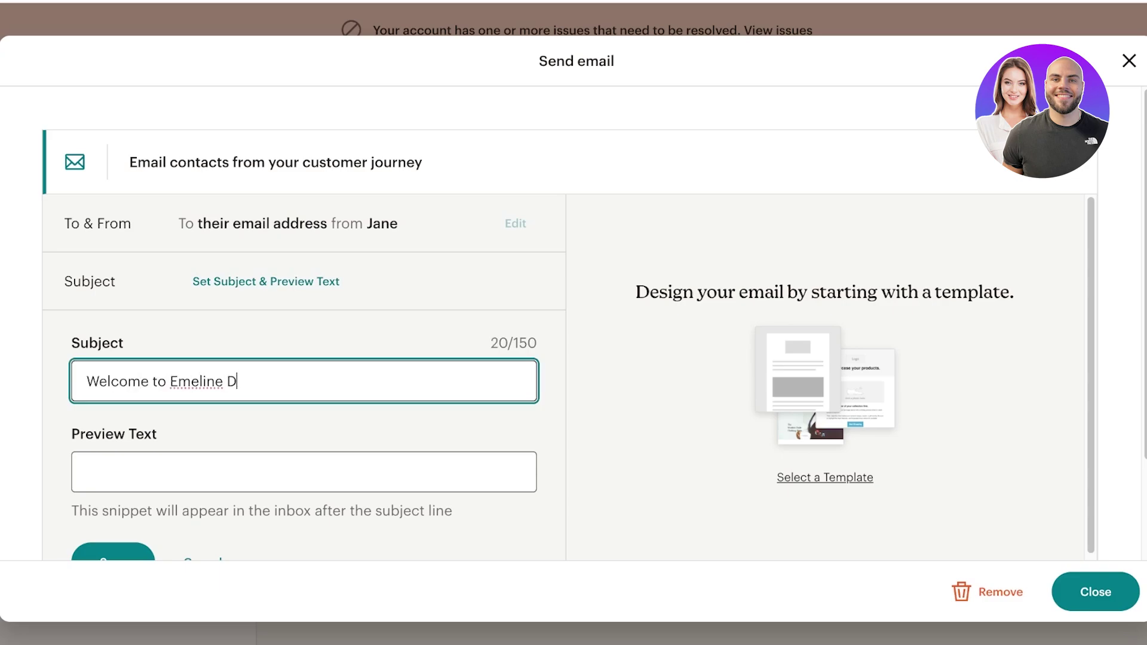
{"action": "type", "text": "esigns Newsletter"}
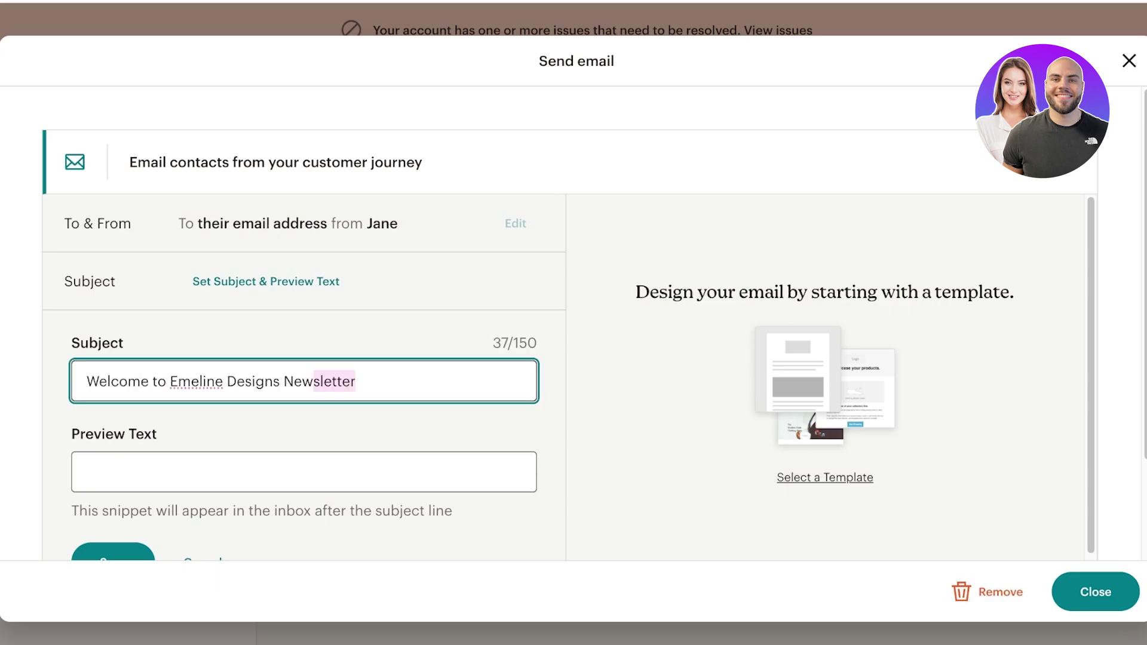
{"action": "key", "text": "BackSpace"}
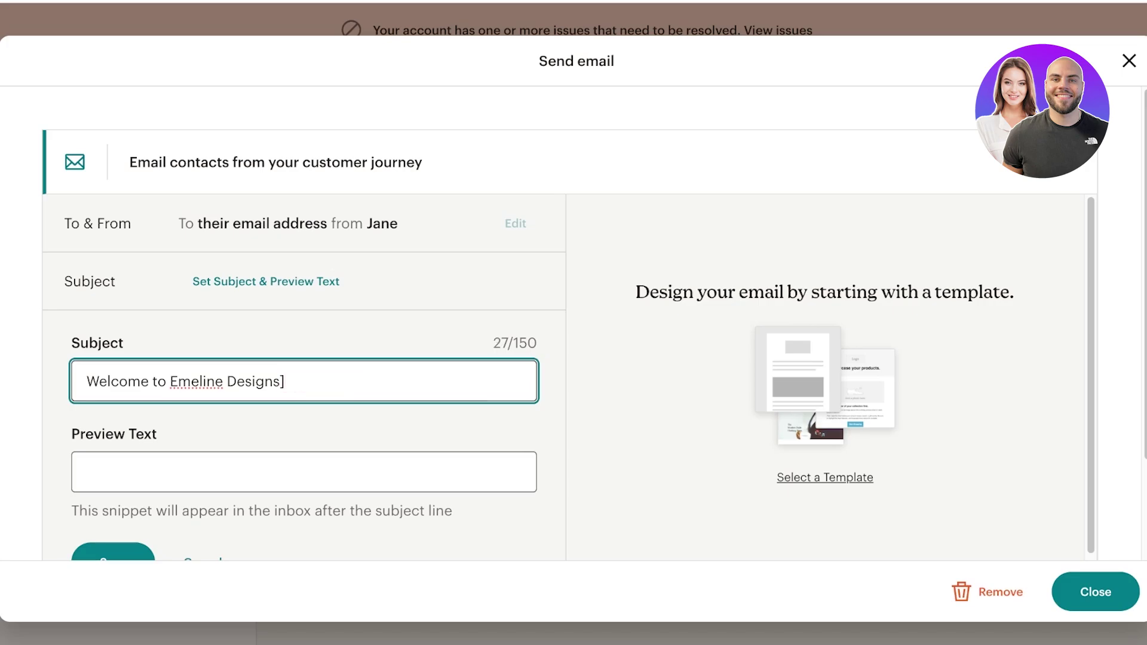
{"action": "key", "text": "BackSpace"}
{"action": "scroll", "coordinate": [567, 376], "scroll_direction": "down", "scroll_amount": 2}
{"action": "key", "text": "Return"}
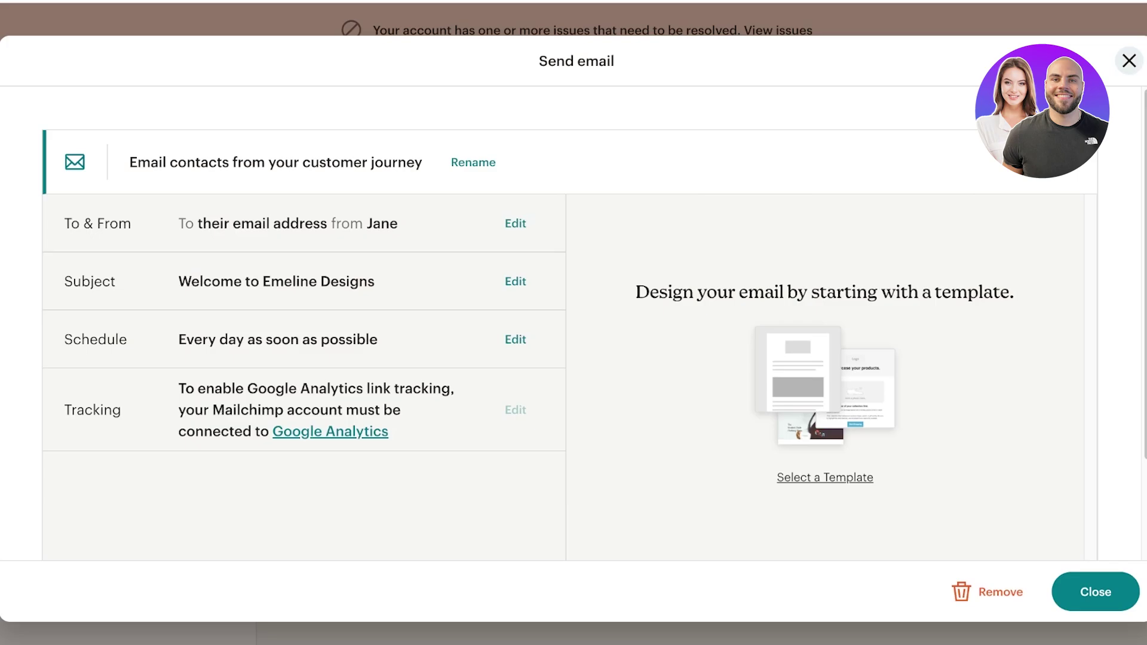
{"action": "left_click", "coordinate": [1129, 60]}
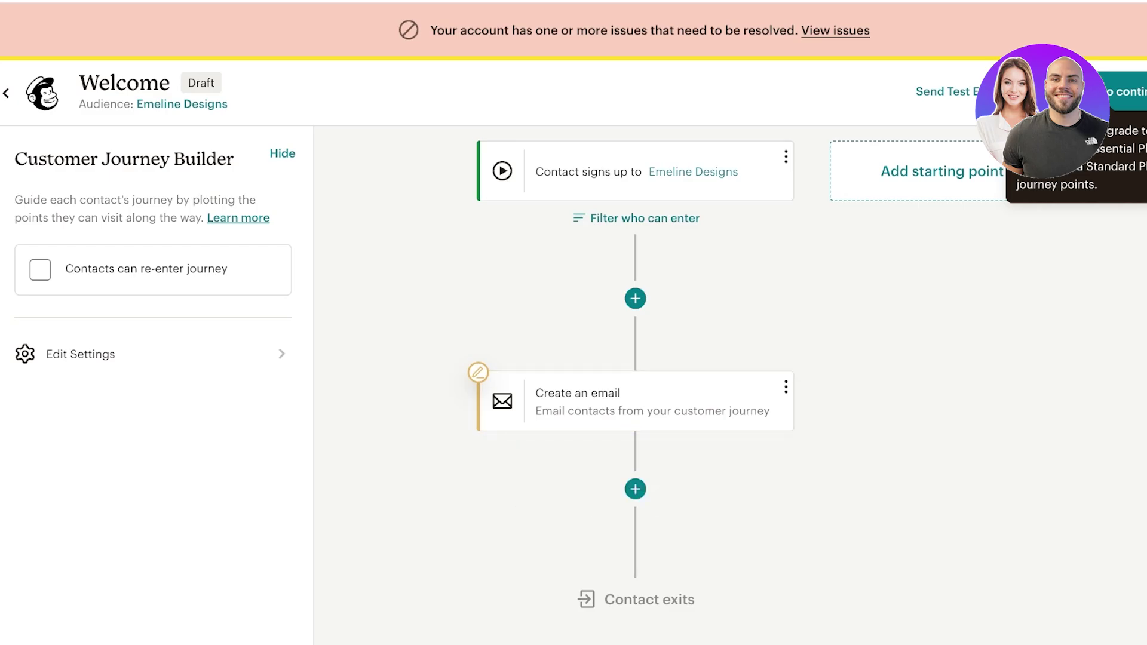
Add an If/Else condition step after the welcome email.
{"action": "left_click", "coordinate": [632, 482]}
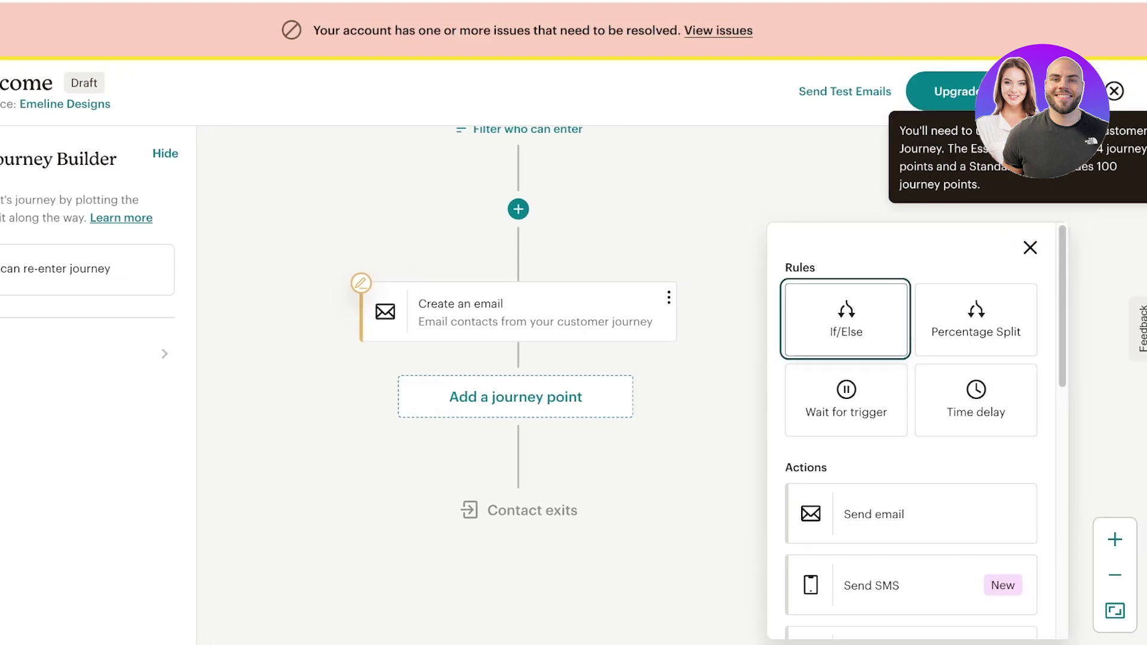
{"action": "key", "text": "Return"}
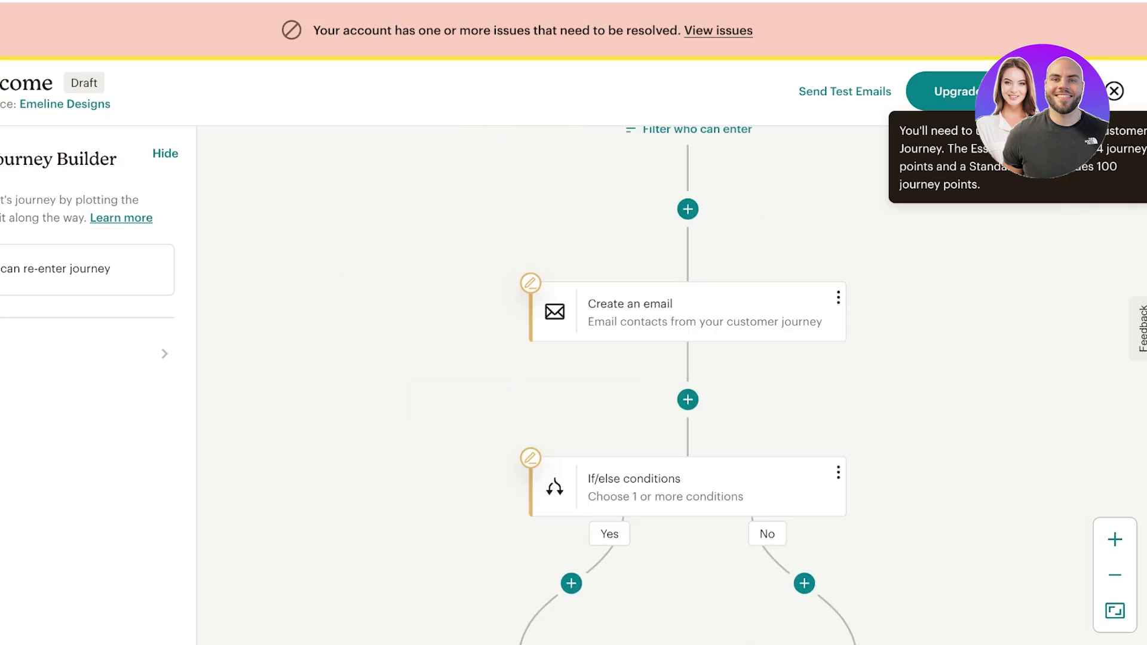
{"action": "scroll", "coordinate": [191, 533], "scroll_direction": "down", "scroll_amount": 15}
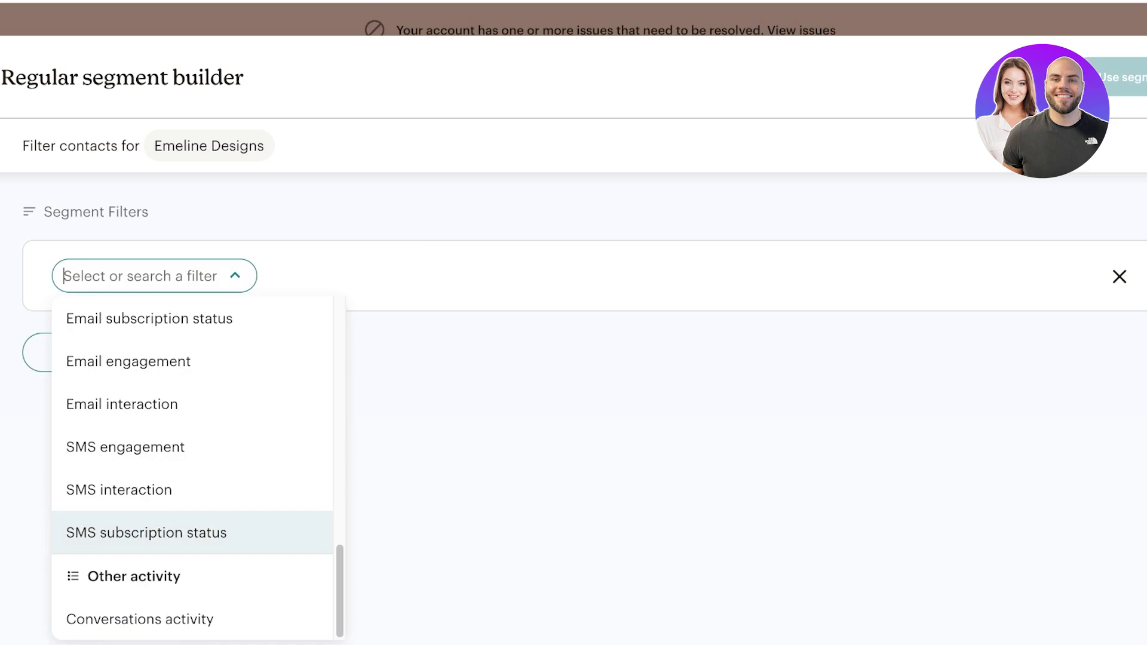
Set the condition's segment filter to Email engagement with level Often.
{"action": "key", "text": "Up"}
{"action": "key", "text": "Up"}
{"action": "key", "text": "Up"}
{"action": "key", "text": "Up"}
{"action": "key", "text": "Up"}
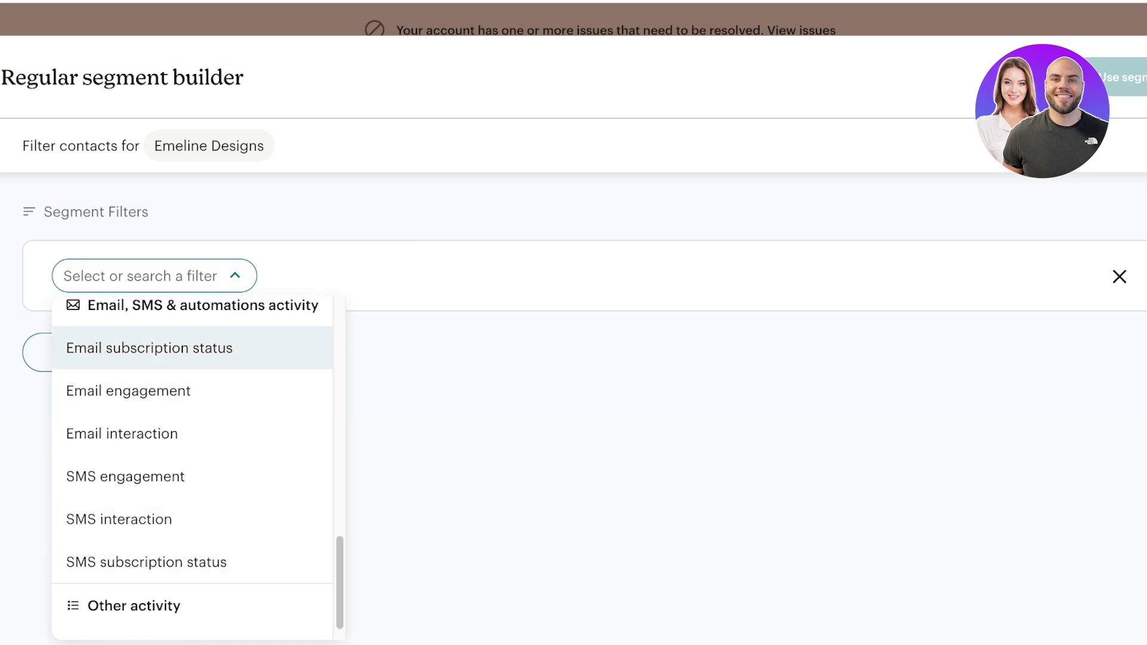
{"action": "key", "text": "Down"}
{"action": "key", "text": "Down"}
{"action": "key", "text": "Up"}
{"action": "key", "text": "Return"}
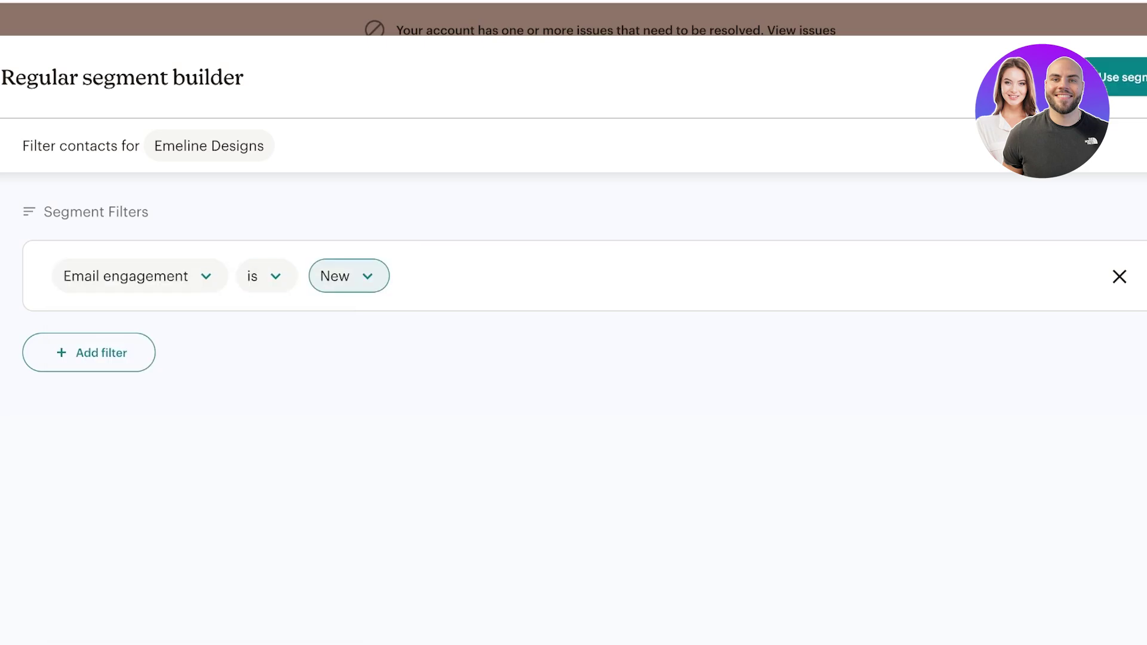
{"action": "key", "text": "Return"}
{"action": "key", "text": "Up"}
{"action": "key", "text": "Return"}
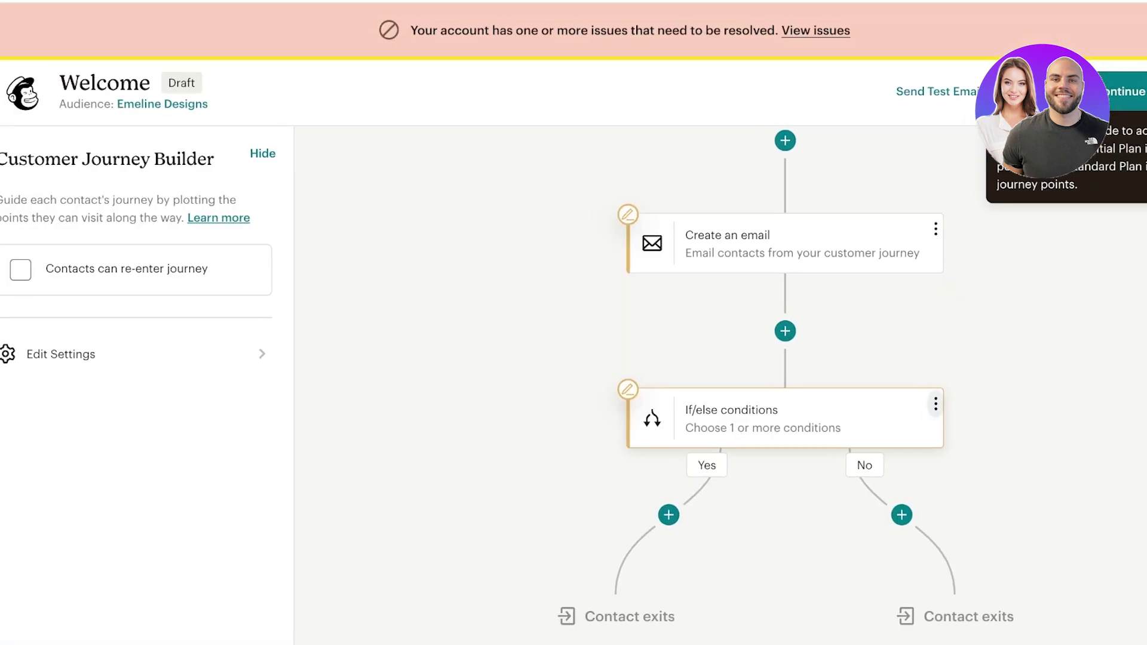
Delete the If/else step from the journey.
{"action": "key", "text": "Return"}
{"action": "key", "text": "Down"}
{"action": "key", "text": "Down"}
{"action": "key", "text": "Down"}
{"action": "key", "text": "Return"}
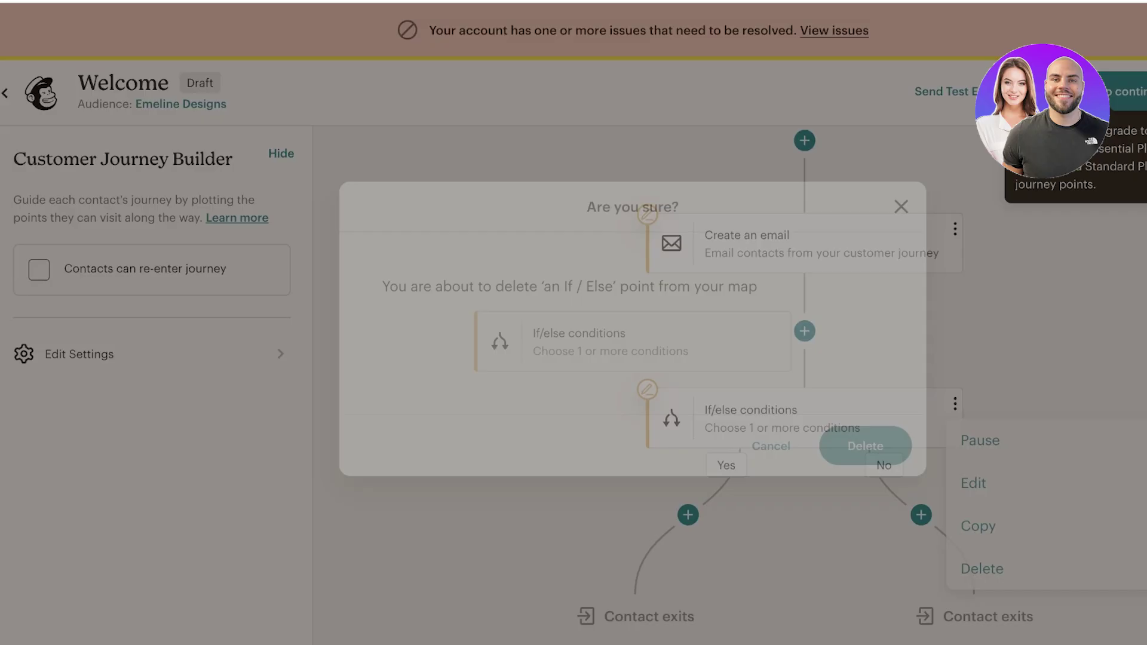
{"action": "key", "text": "Return"}
Add a Wait for trigger step: Marketing Activity > Opens email for the journey's welcome email, saved.
{"action": "key", "text": "Return"}
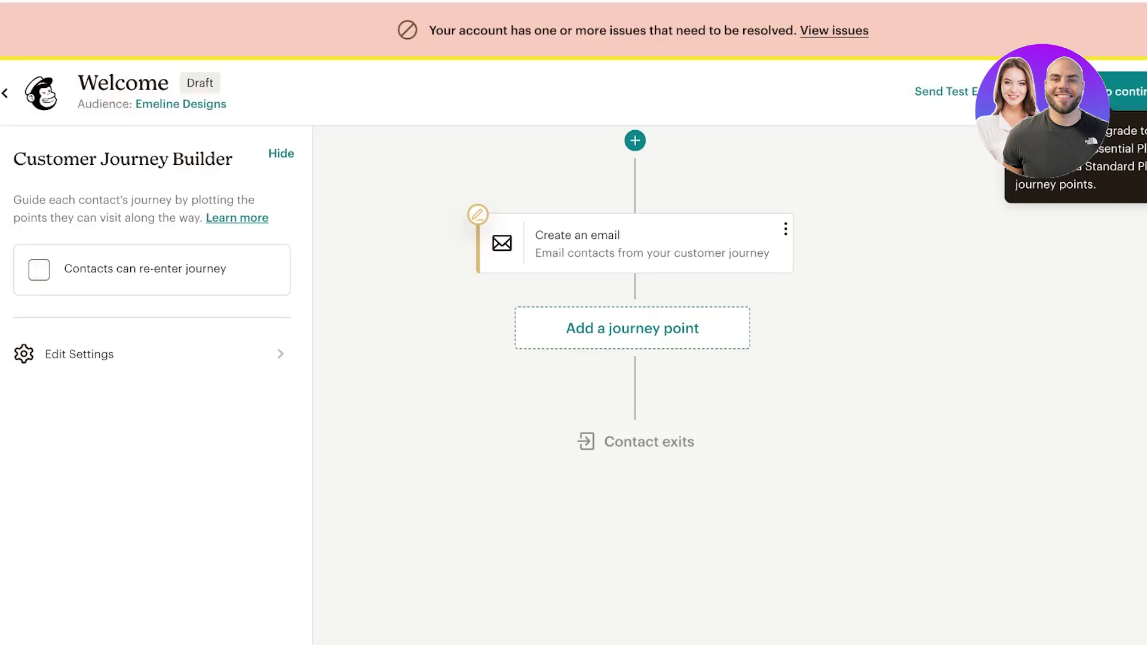
{"action": "key", "text": "Return"}
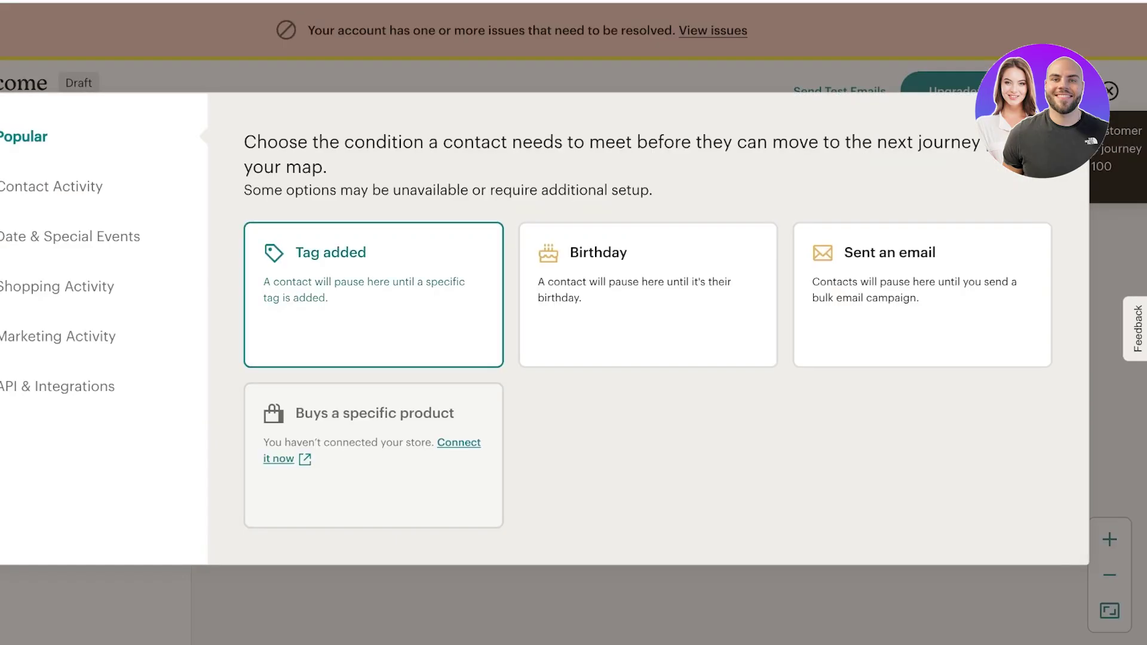
{"action": "key", "text": "Tab"}
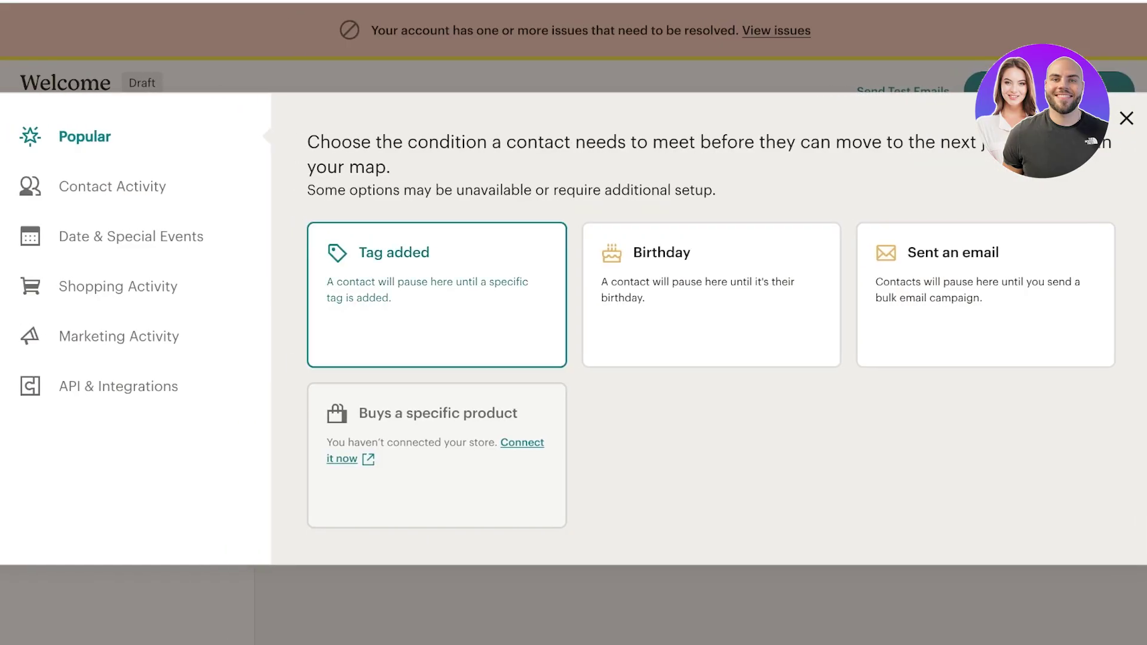
{"action": "key", "text": "Tab"}
{"action": "key", "text": "Tab"}
{"action": "key", "text": "shift+Tab"}
{"action": "key", "text": "Tab"}
{"action": "key", "text": "Tab"}
{"action": "key", "text": "Tab"}
{"action": "key", "text": "Tab"}
{"action": "key", "text": "Tab"}
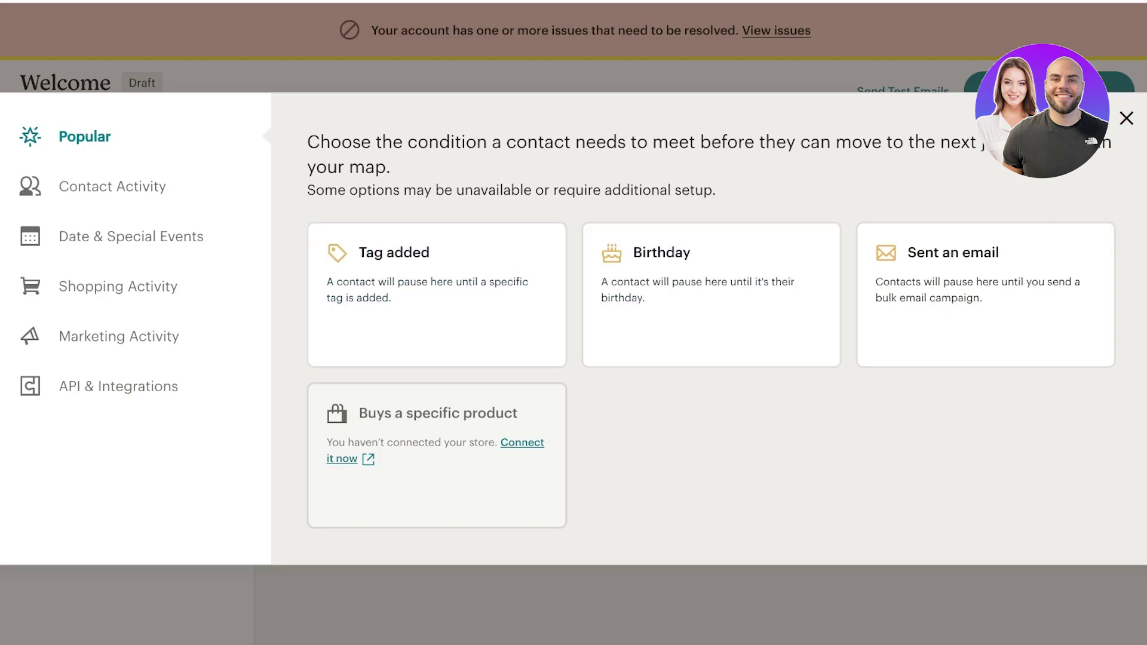
{"action": "key", "text": "Down"}
{"action": "key", "text": "Down"}
{"action": "key", "text": "Down"}
{"action": "key", "text": "Down"}
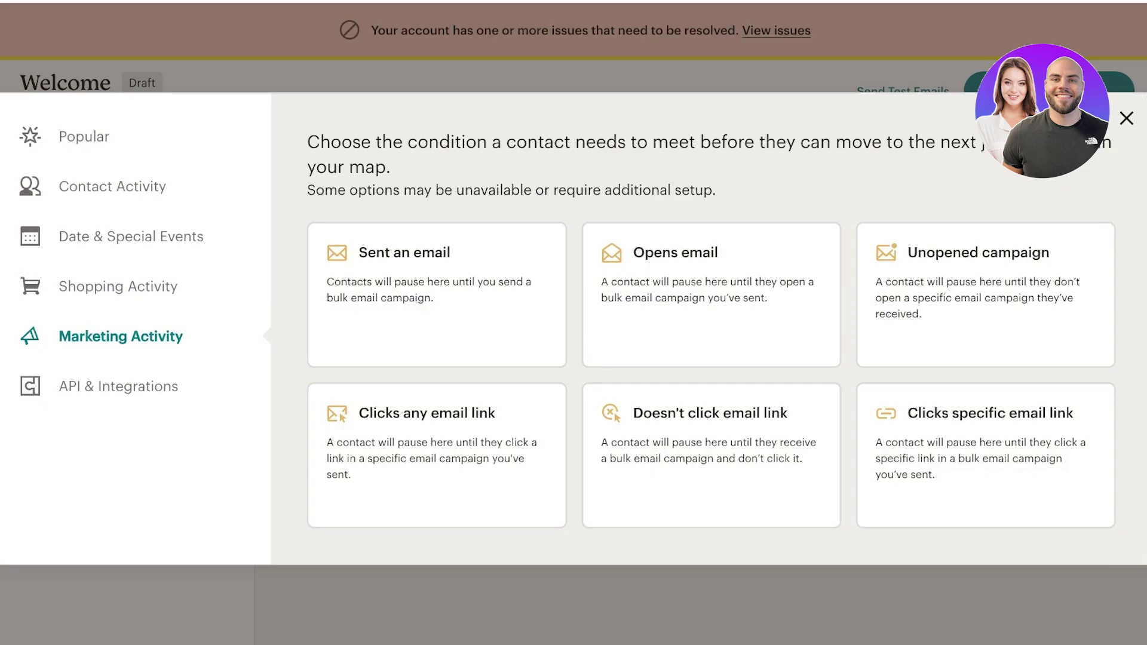
{"action": "key", "text": "Tab"}
{"action": "key", "text": "Tab"}
{"action": "key", "text": "Return"}
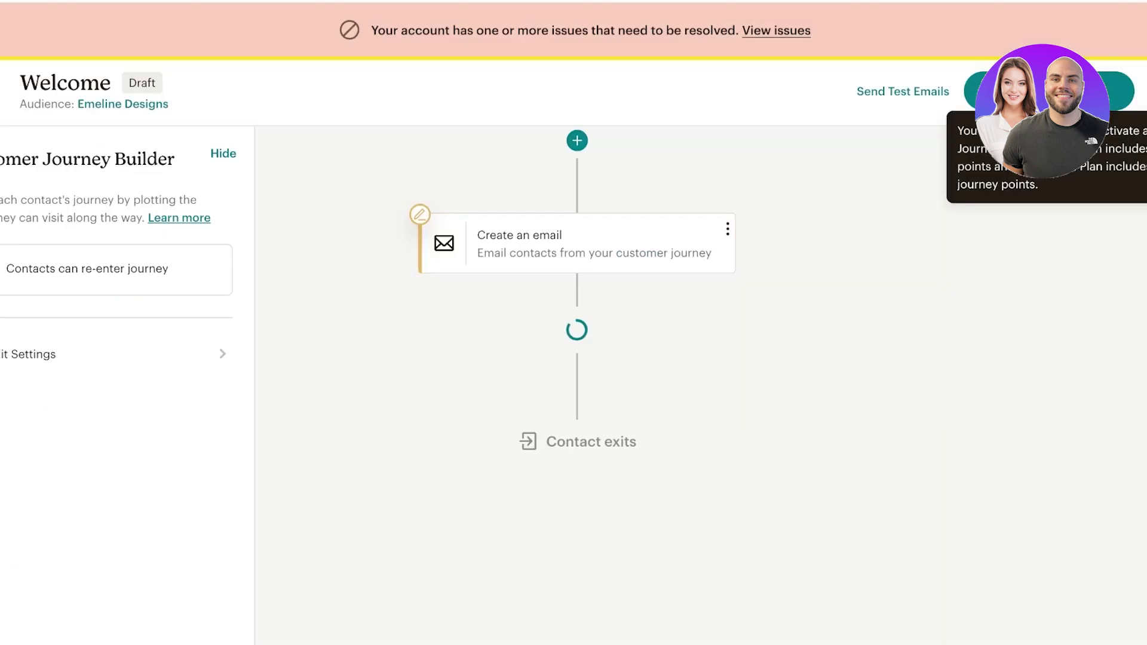
{"action": "key", "text": "Tab"}
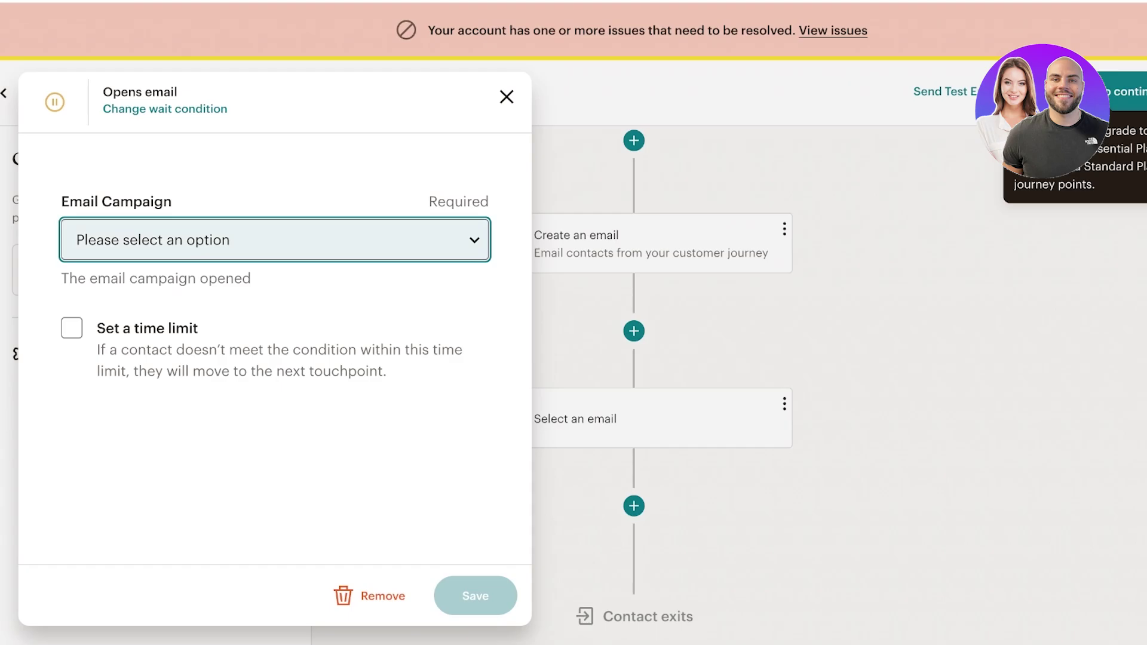
{"action": "key", "text": "Down"}
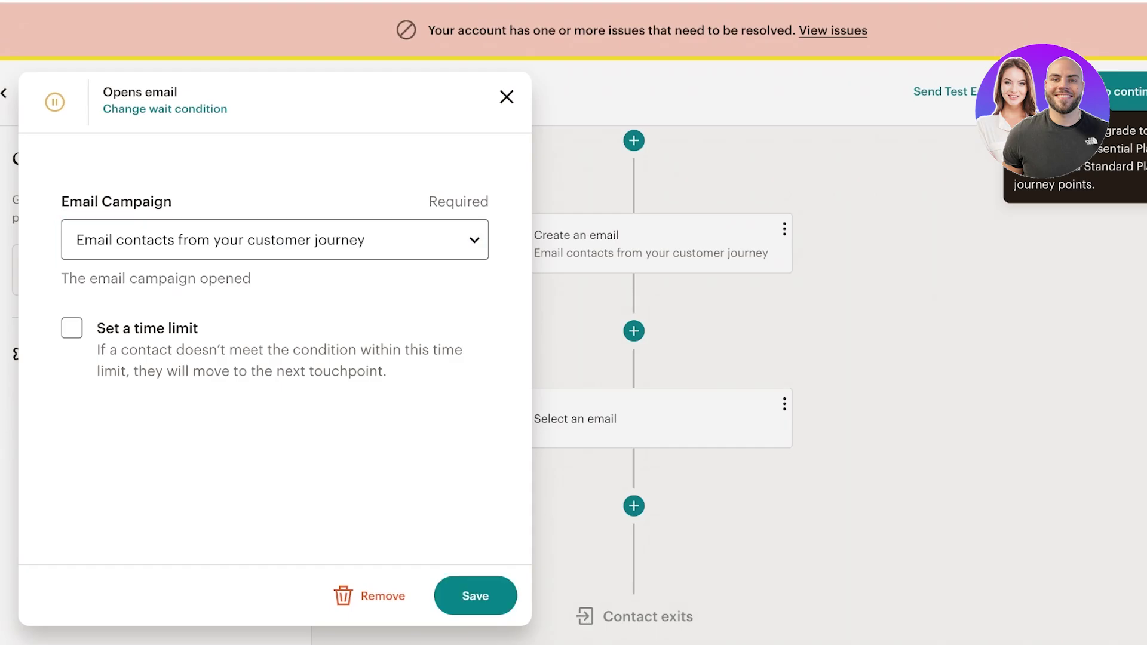
{"action": "key", "text": "Return"}
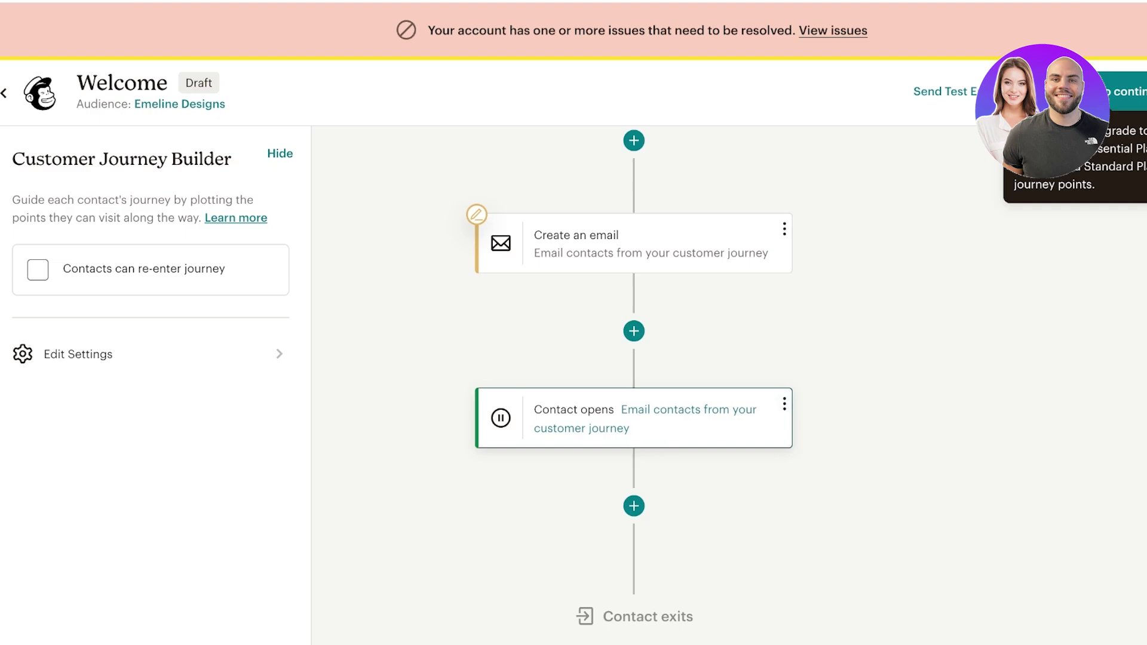
{"action": "key", "text": "Return"}
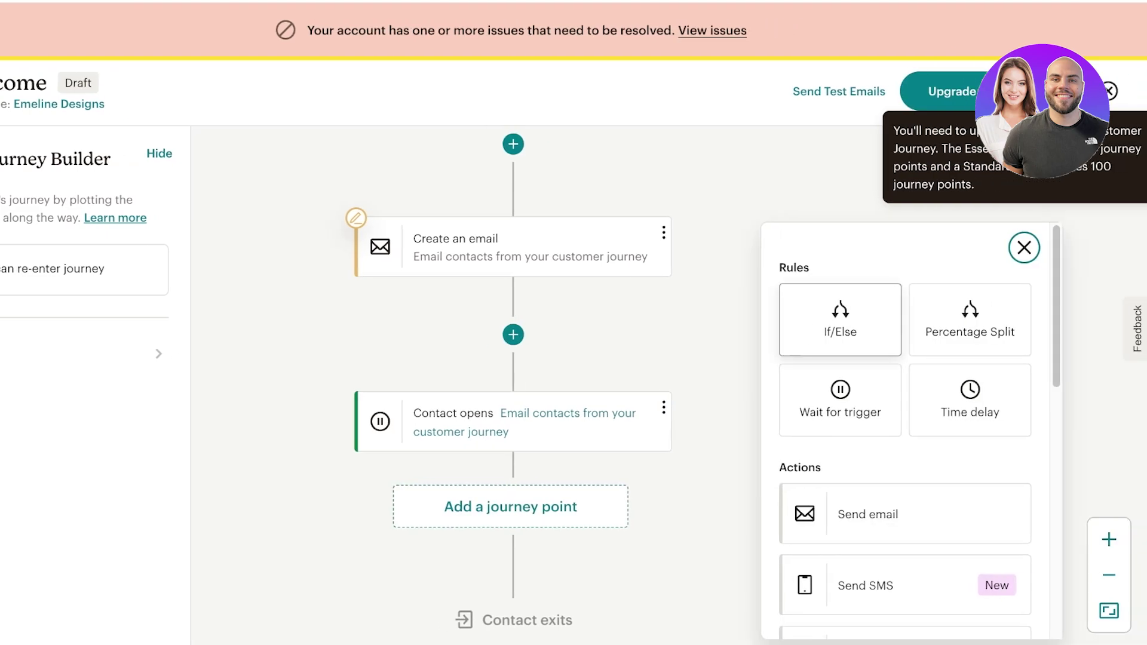
Add an If/Else step after the wait, then delete it unconfigured.
{"action": "scroll", "coordinate": [911, 430], "scroll_direction": "down", "scroll_amount": 3}
{"action": "scroll", "coordinate": [911, 430], "scroll_direction": "up", "scroll_amount": 3}
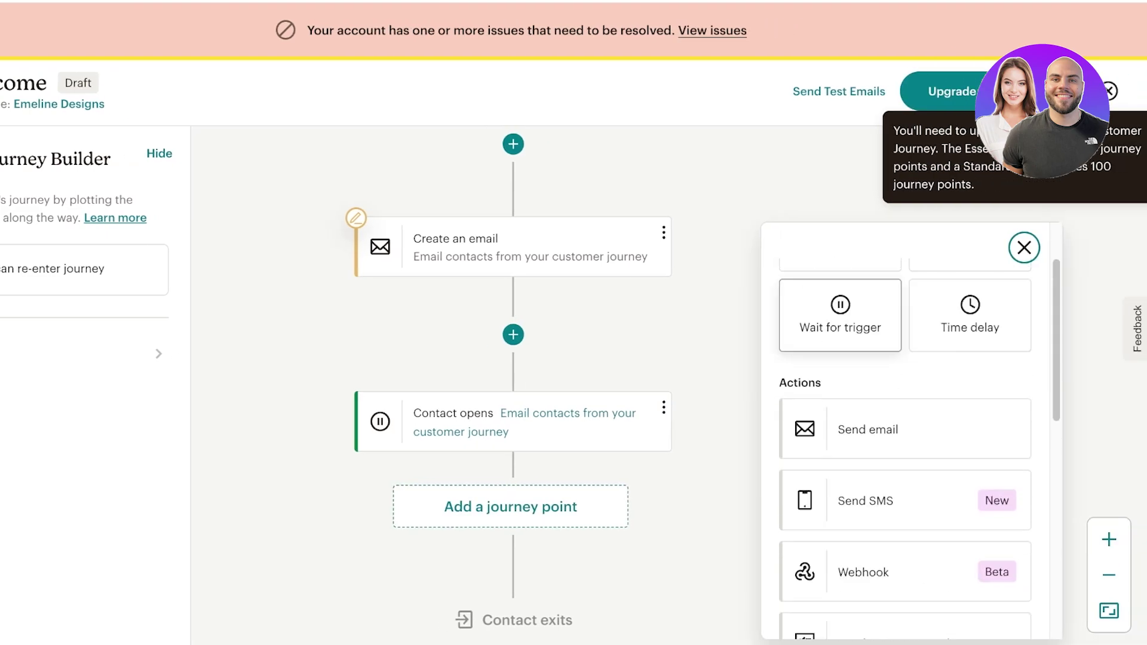
{"action": "key", "text": "Tab"}
{"action": "key", "text": "Return"}
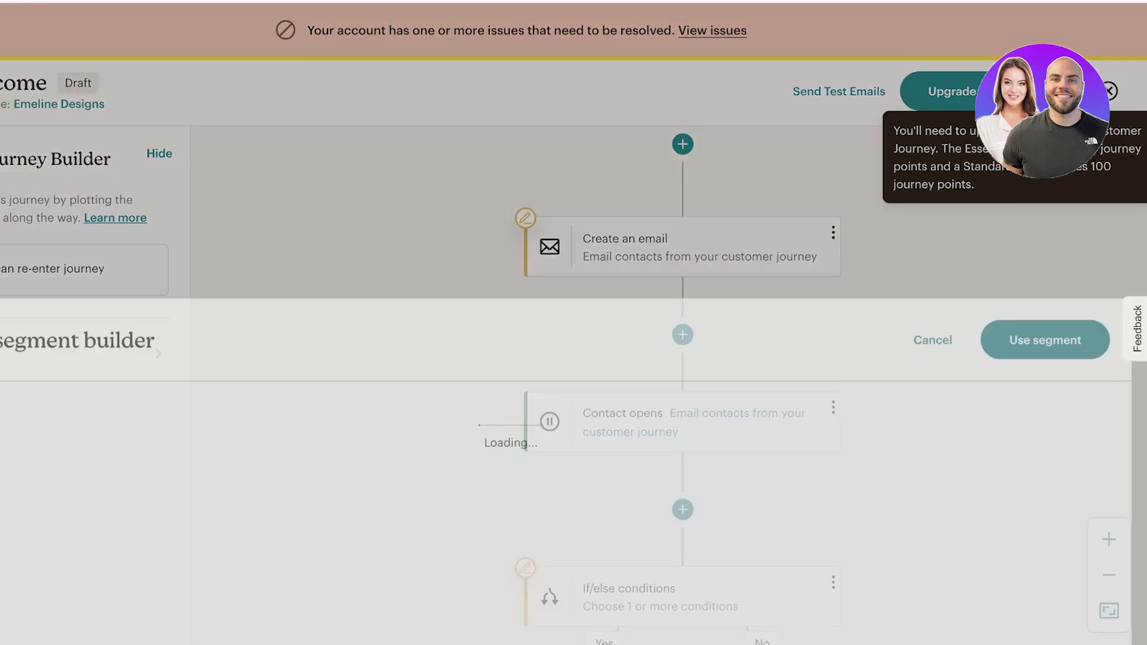
{"action": "key", "text": "Escape"}
{"action": "key", "text": "Tab"}
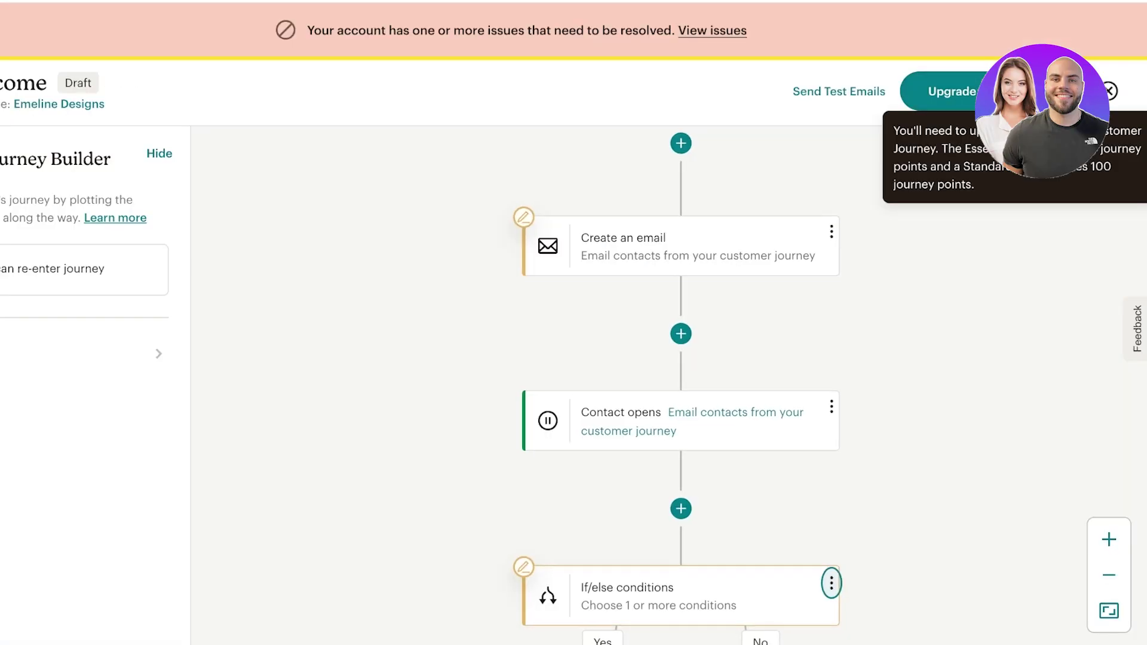
{"action": "key", "text": "Delete"}
{"action": "key", "text": "Return"}
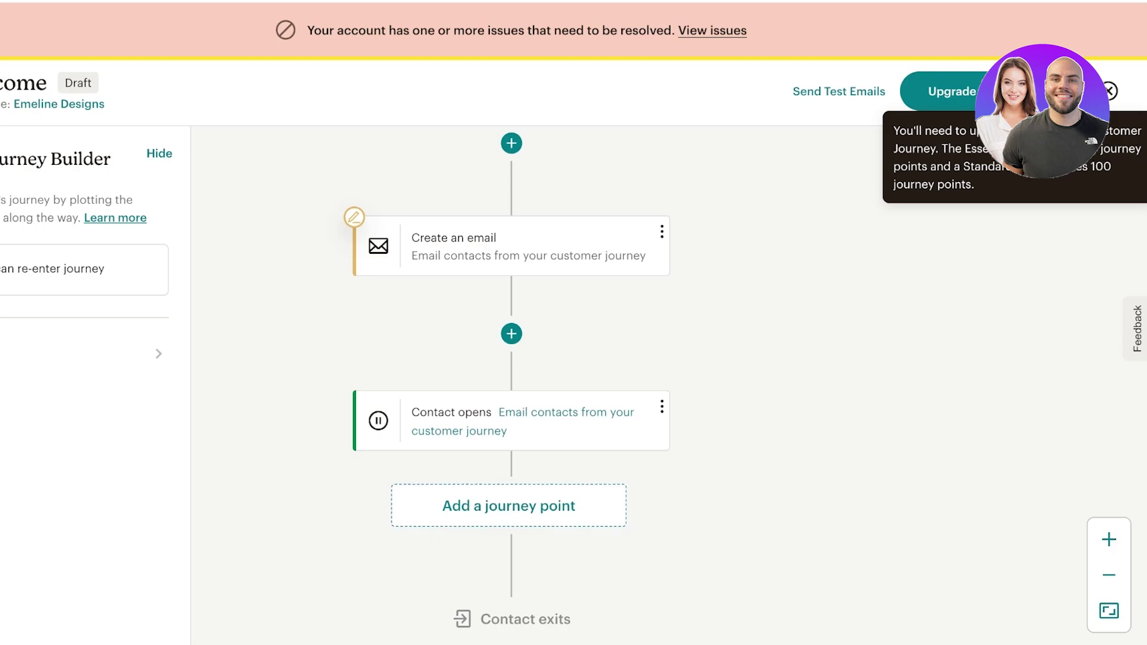
Add a Send email step after the wait-until-opened step.
{"action": "key", "text": "Return"}
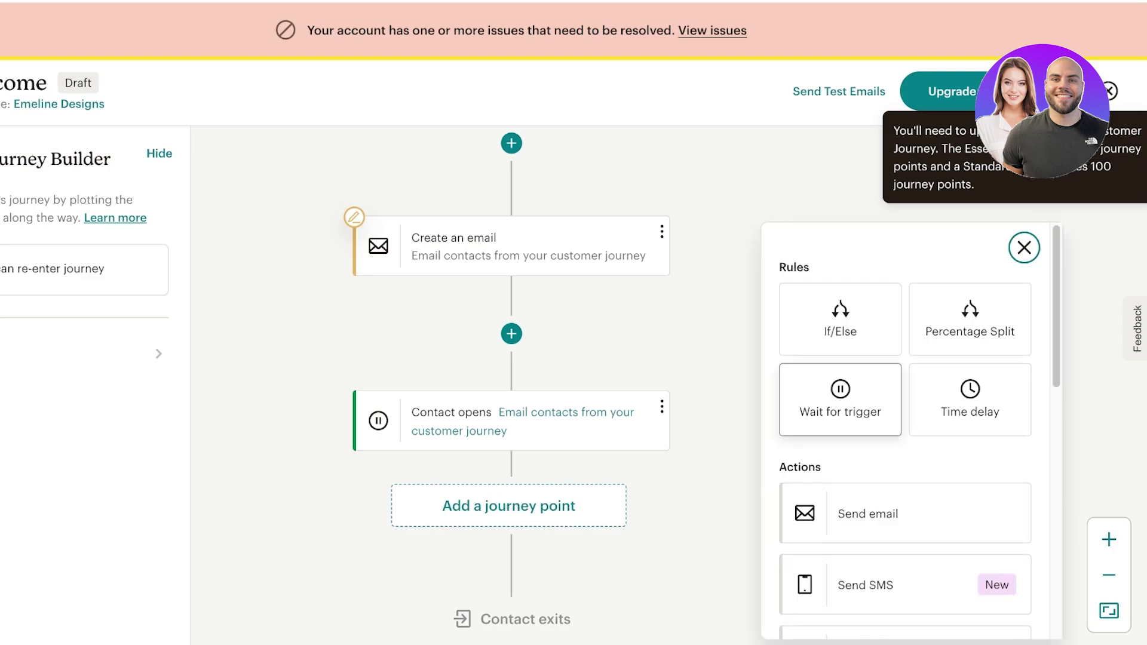
{"action": "scroll", "coordinate": [905, 430], "scroll_direction": "down", "scroll_amount": 5}
{"action": "scroll", "coordinate": [905, 430], "scroll_direction": "up", "scroll_amount": 5}
{"action": "key", "text": "Tab"}
{"action": "key", "text": "Tab"}
{"action": "key", "text": "Tab"}
{"action": "key", "text": "Tab"}
{"action": "key", "text": "Tab"}
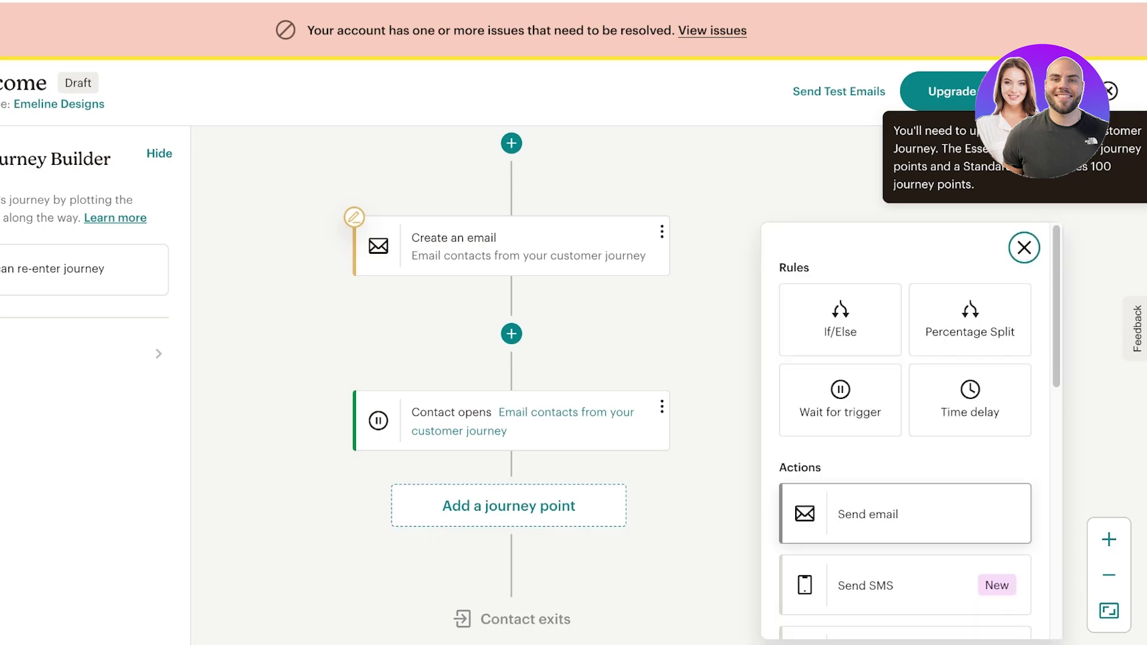
{"action": "key", "text": "Return"}
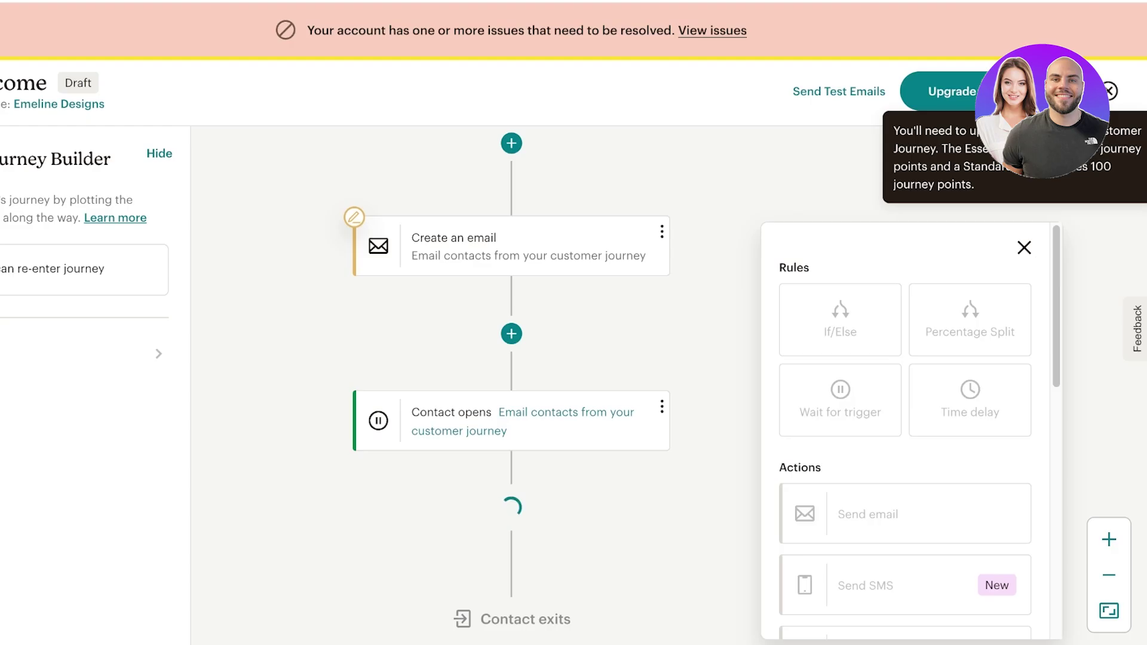
Set the new email's subject line to 'Exclusive Discount Discount' and close its settings.
{"action": "key", "text": "Tab"}
{"action": "key", "text": "Tab"}
{"action": "key", "text": "Return"}
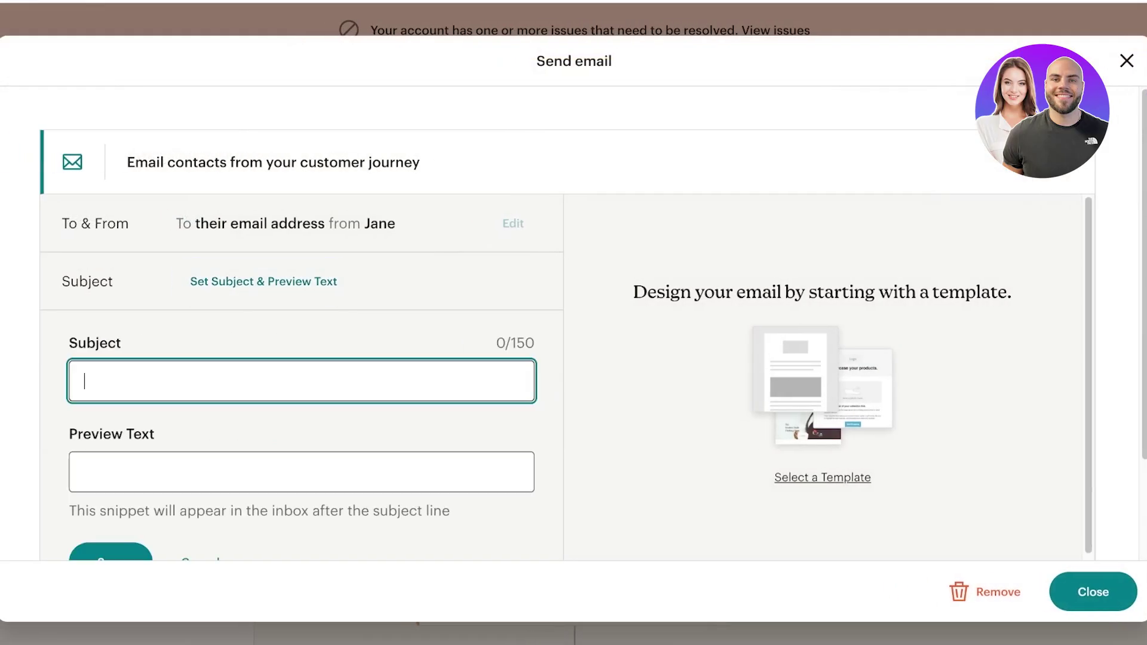
{"action": "type", "text": "Discount"}
{"action": "left_click", "coordinate": [84, 381]}
{"action": "type", "text": "Exclusive"}
{"action": "key", "text": "BackSpace"}
{"action": "type", "text": "e Discount"}
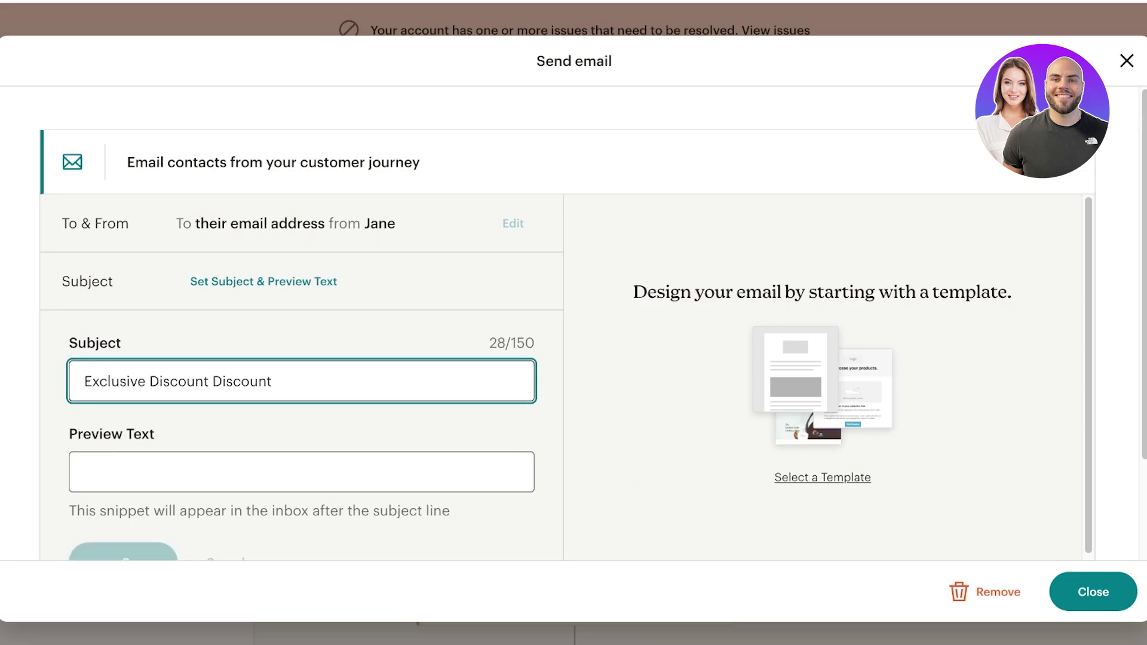
{"action": "key", "text": "Return"}
{"action": "left_click", "coordinate": [1126, 60]}
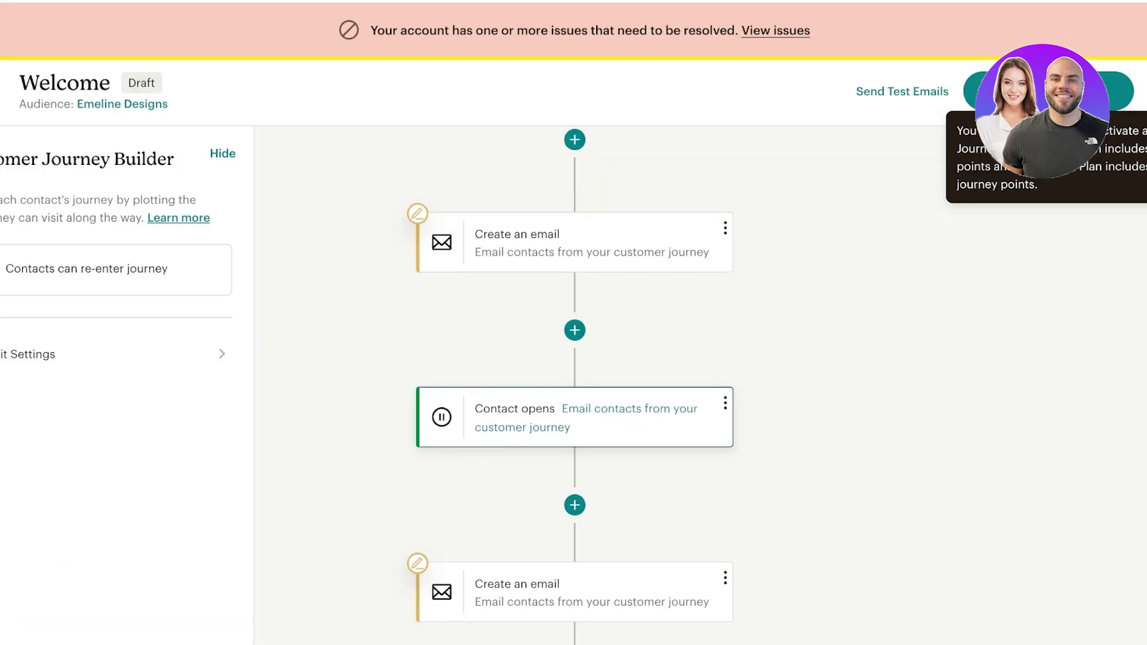
{"action": "scroll", "coordinate": [574, 382], "scroll_direction": "down", "scroll_amount": 6}
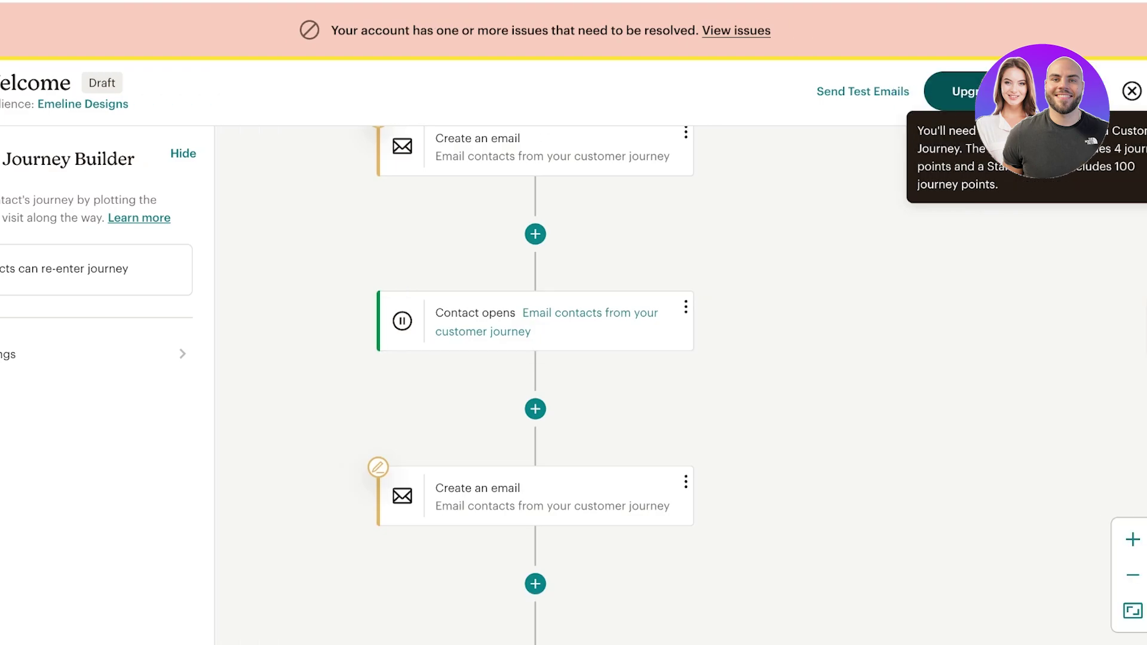
Visit the plan upgrade page, then create a regular email named 'Welcome' and begin it.
{"action": "left_click", "coordinate": [937, 91]}
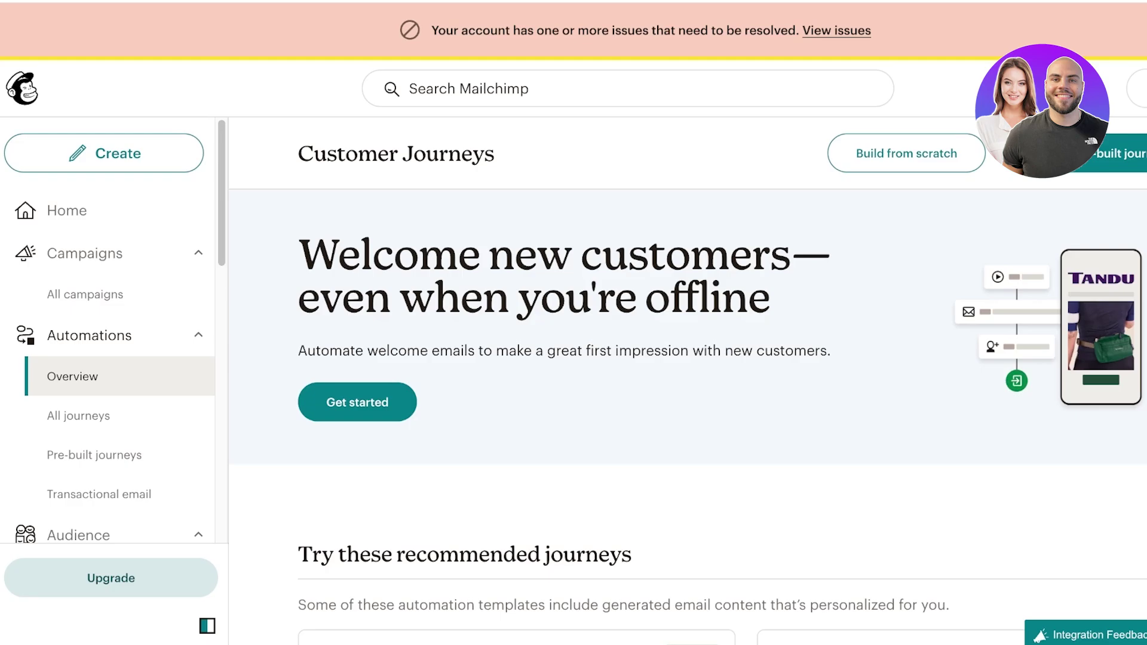
{"action": "left_click", "coordinate": [103, 153]}
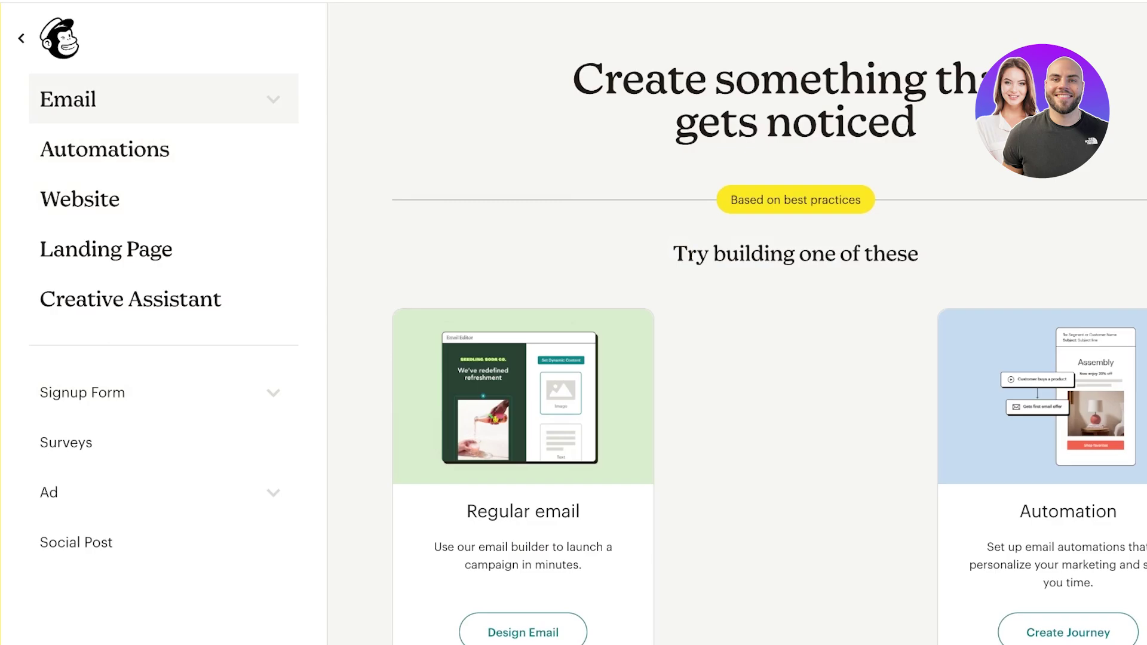
{"action": "left_click", "coordinate": [68, 99]}
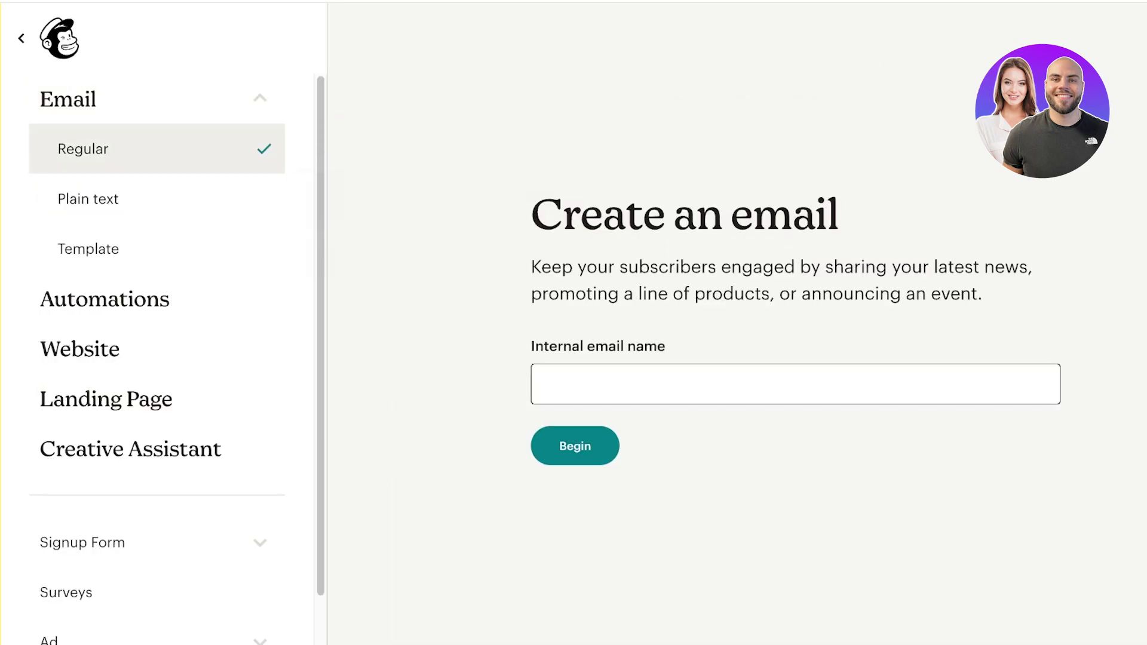
{"action": "left_click", "coordinate": [546, 384]}
{"action": "type", "text": "A"}
{"action": "key", "text": "BackSpace"}
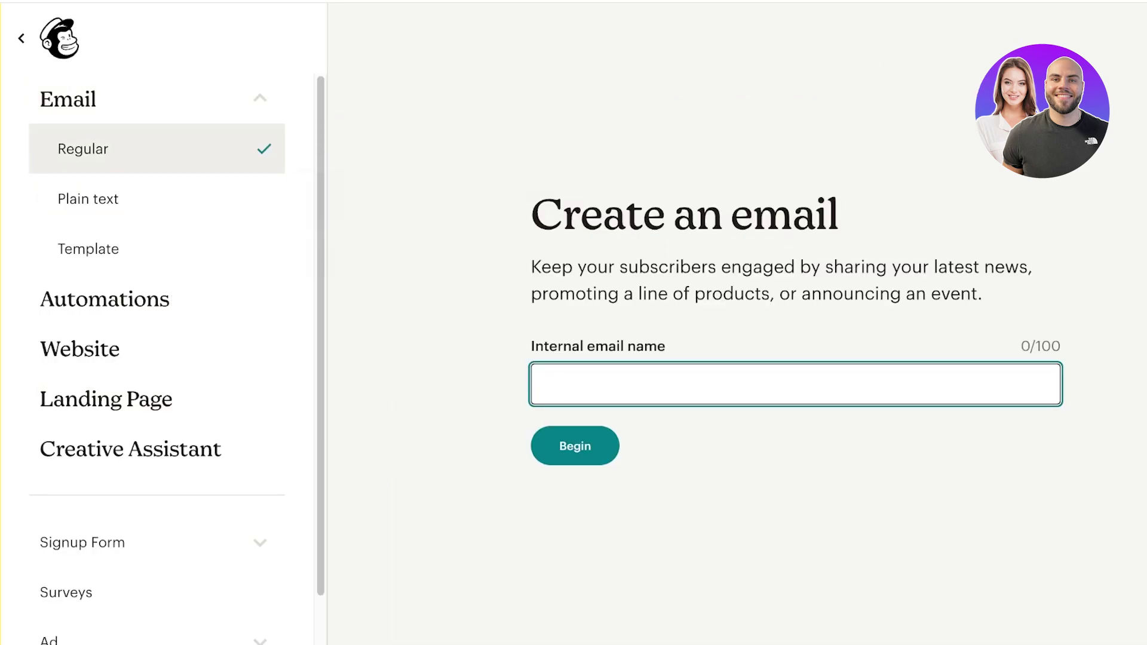
{"action": "type", "text": "Welcome"}
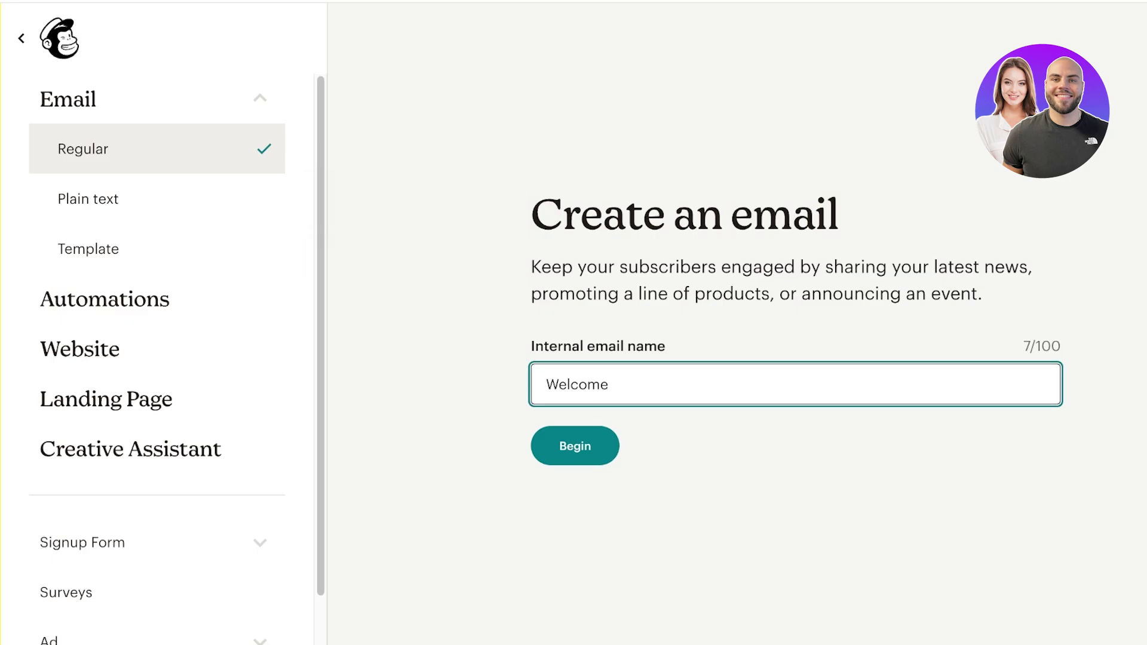
{"action": "key", "text": "Return"}
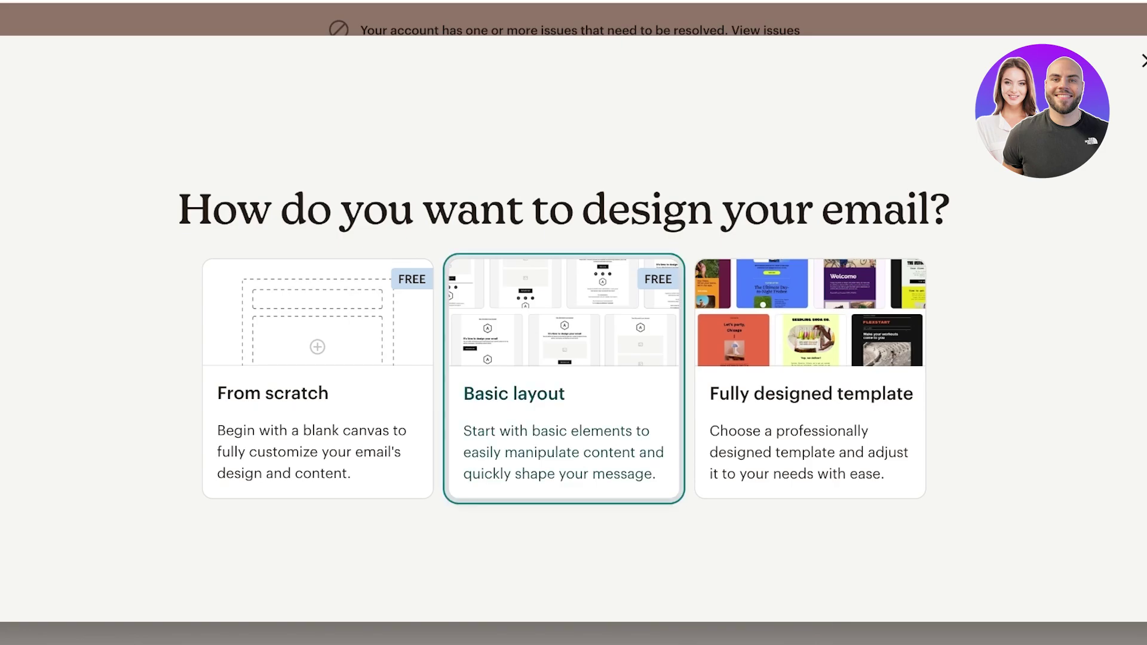
Choose Basic layout and browse the template grid for the Natural design.
{"action": "left_click", "coordinate": [563, 394]}
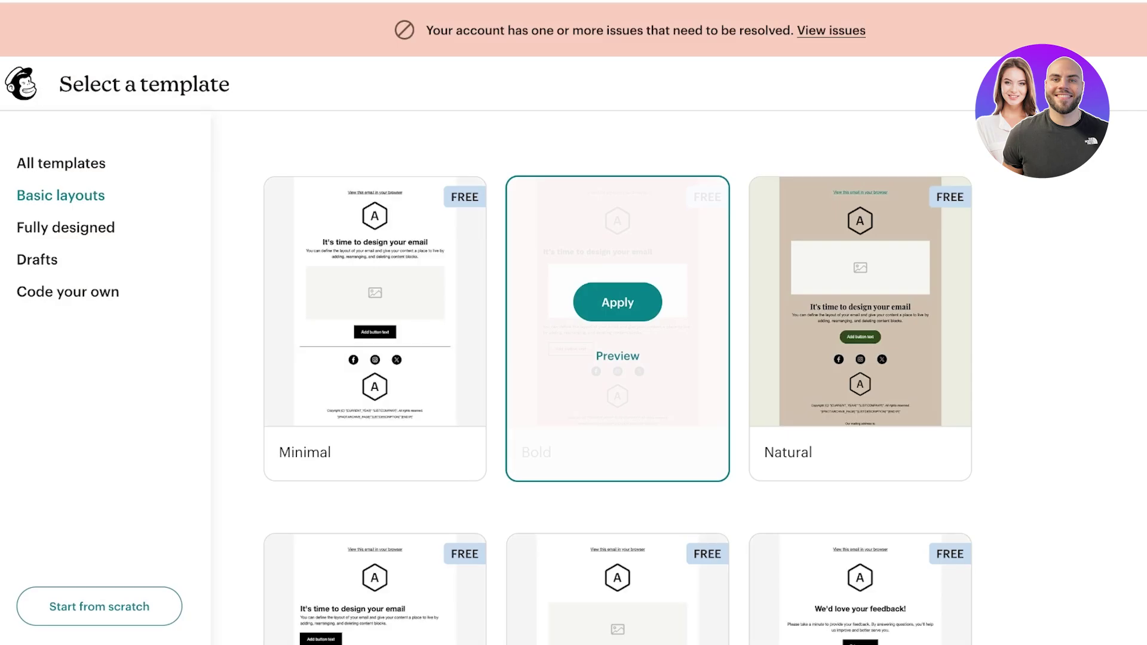
{"action": "scroll", "coordinate": [618, 377], "scroll_direction": "down", "scroll_amount": 15}
{"action": "scroll", "coordinate": [618, 376], "scroll_direction": "up", "scroll_amount": 15}
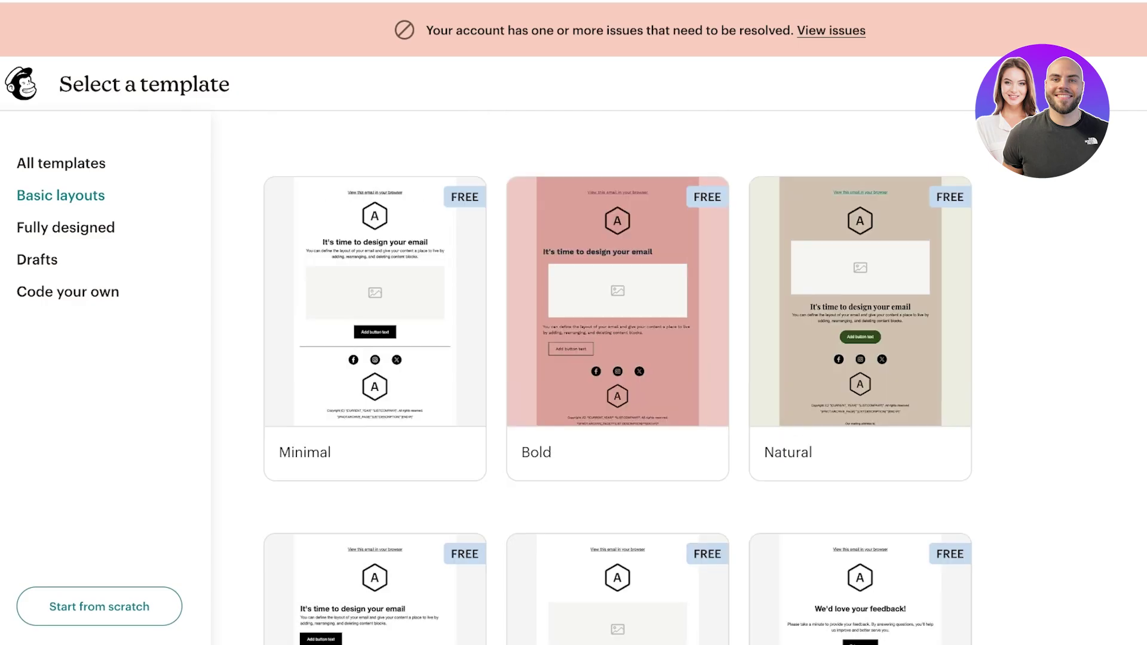
{"action": "scroll", "coordinate": [618, 376], "scroll_direction": "down", "scroll_amount": 10}
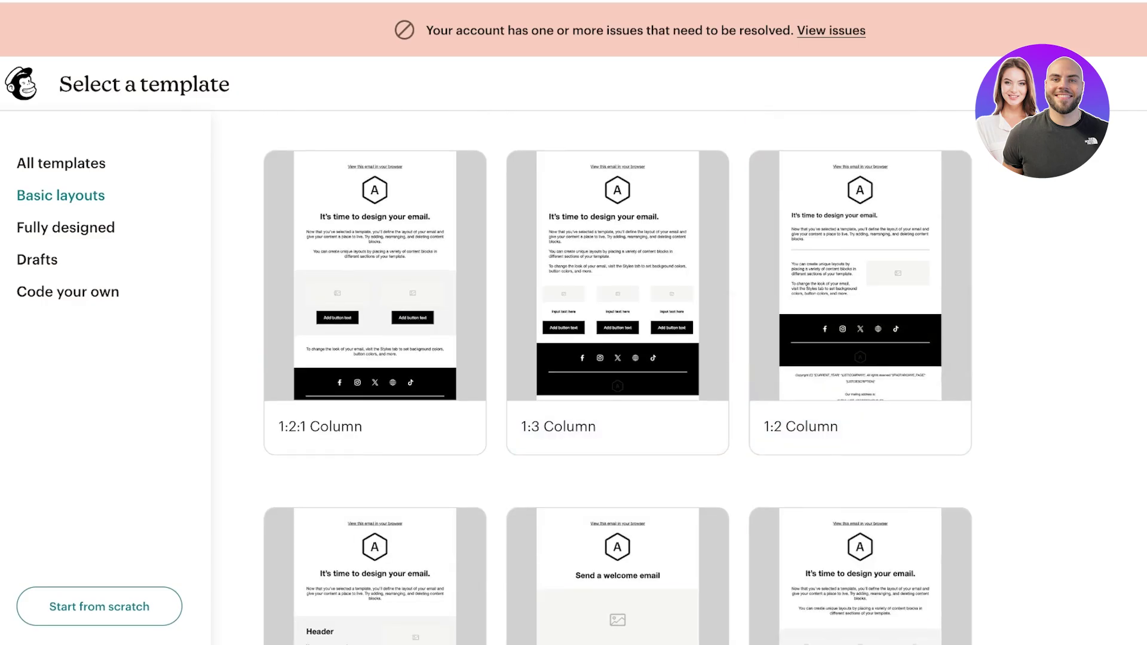
{"action": "scroll", "coordinate": [618, 376], "scroll_direction": "down", "scroll_amount": 9}
{"action": "scroll", "coordinate": [860, 358], "scroll_direction": "up", "scroll_amount": 10}
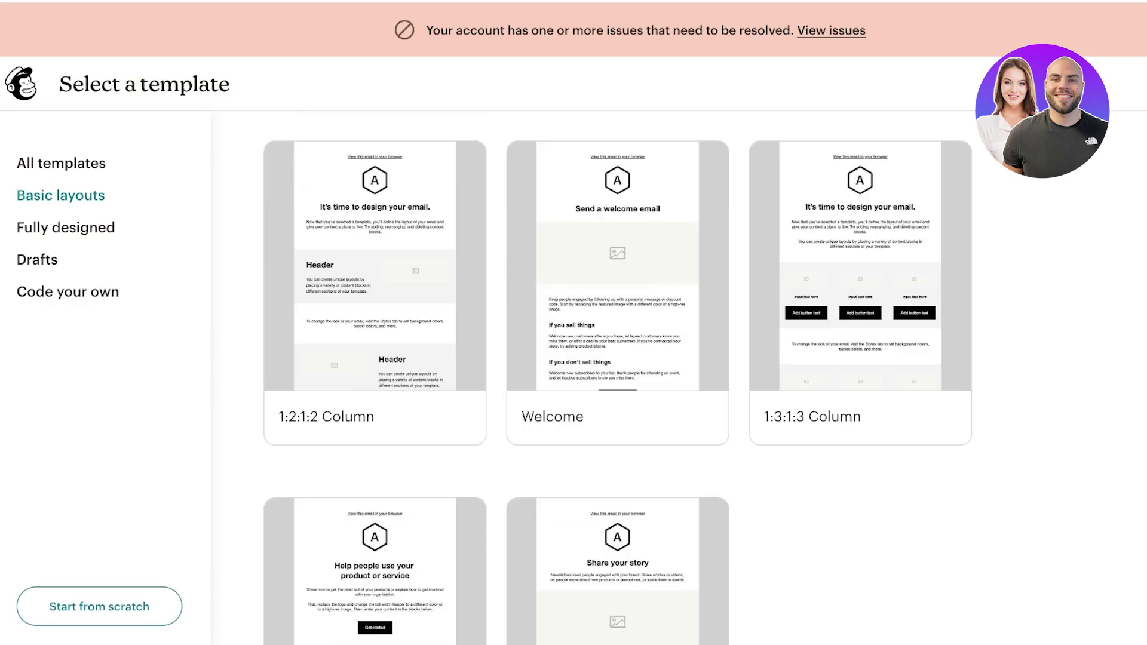
{"action": "scroll", "coordinate": [860, 239], "scroll_direction": "down", "scroll_amount": 9}
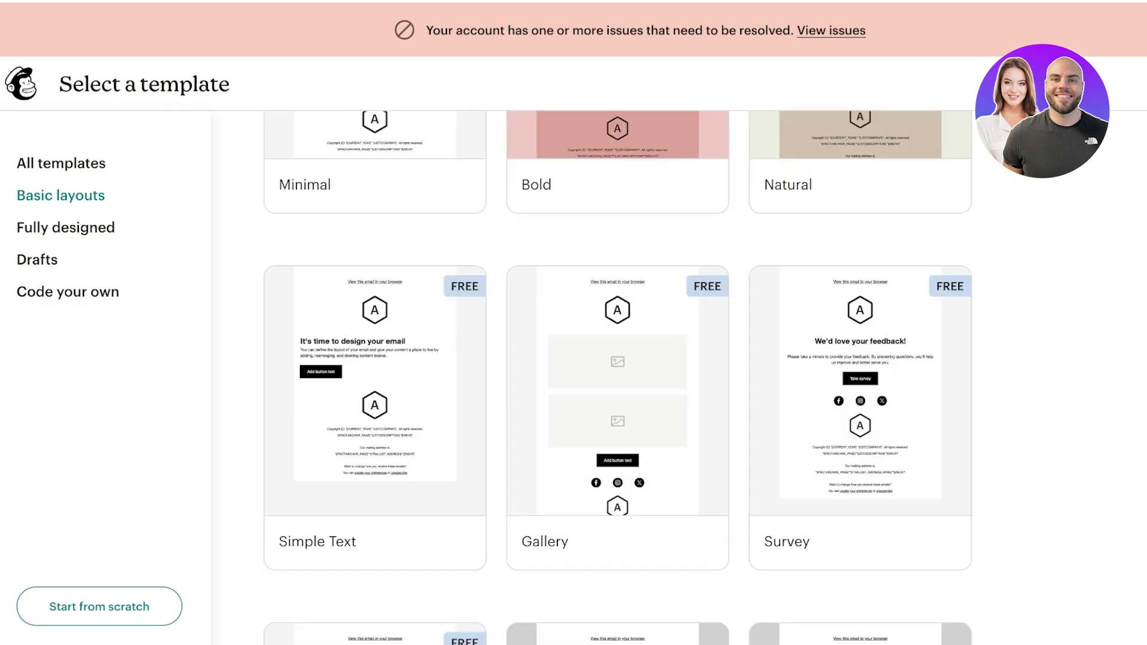
{"action": "scroll", "coordinate": [860, 239], "scroll_direction": "up", "scroll_amount": 9}
{"action": "scroll", "coordinate": [618, 179], "scroll_direction": "down", "scroll_amount": 4}
{"action": "scroll", "coordinate": [376, 507], "scroll_direction": "down", "scroll_amount": 4}
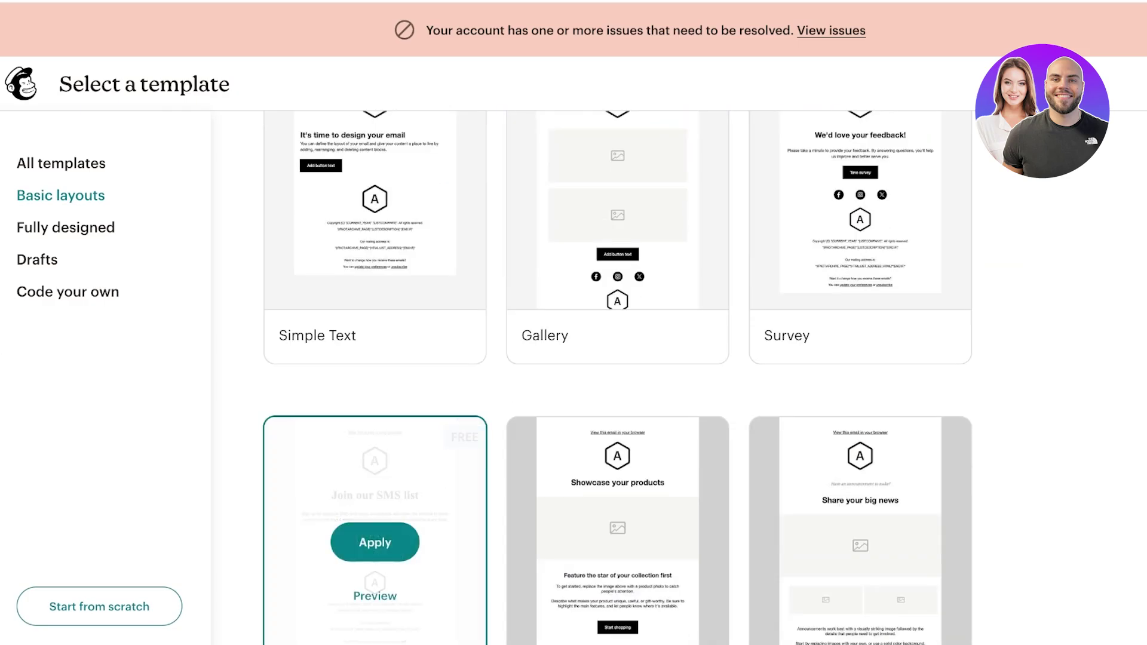
{"action": "scroll", "coordinate": [377, 508], "scroll_direction": "up", "scroll_amount": 6}
{"action": "scroll", "coordinate": [860, 568], "scroll_direction": "up", "scroll_amount": 2}
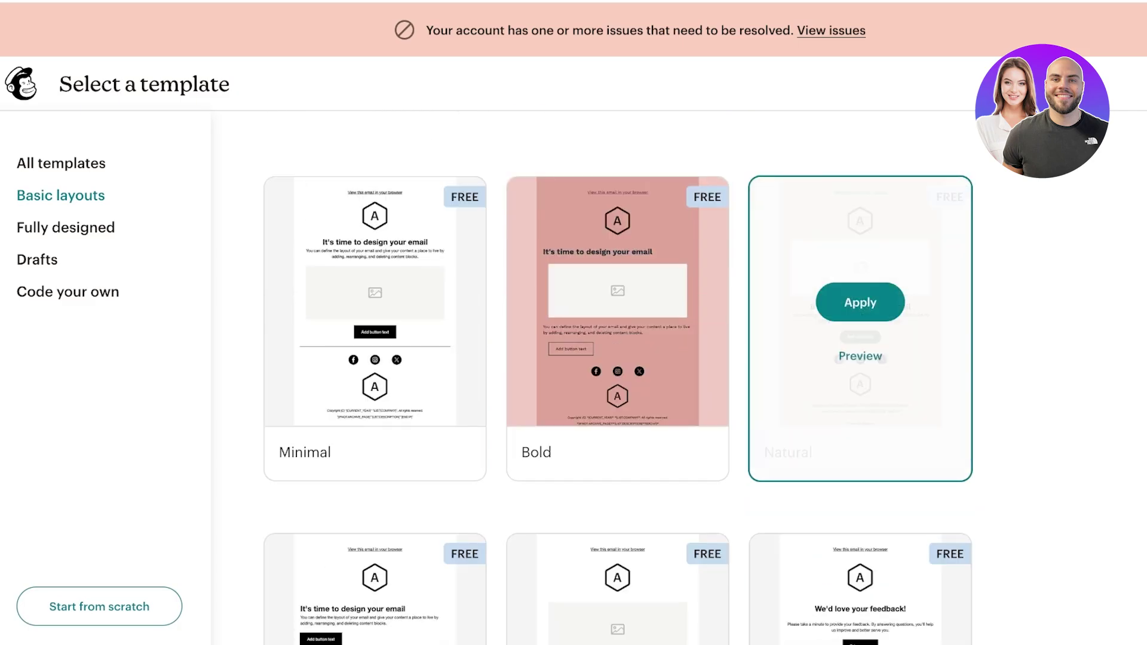
{"action": "scroll", "coordinate": [618, 376], "scroll_direction": "down", "scroll_amount": 4}
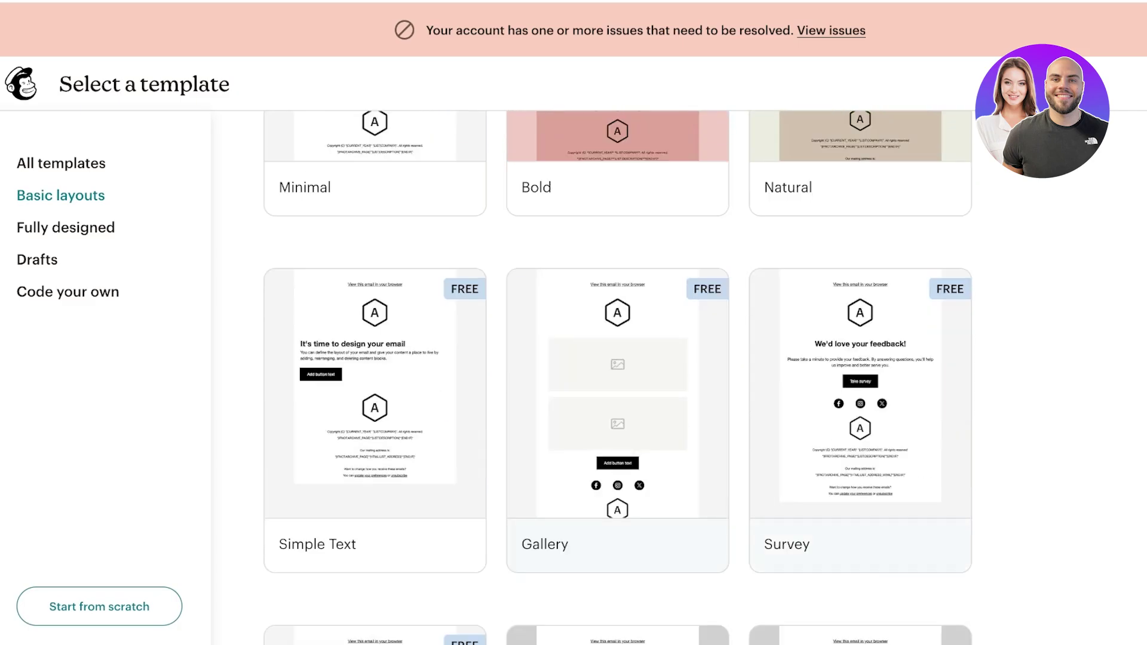
{"action": "scroll", "coordinate": [618, 388], "scroll_direction": "down", "scroll_amount": 5}
{"action": "scroll", "coordinate": [618, 418], "scroll_direction": "up", "scroll_amount": 9}
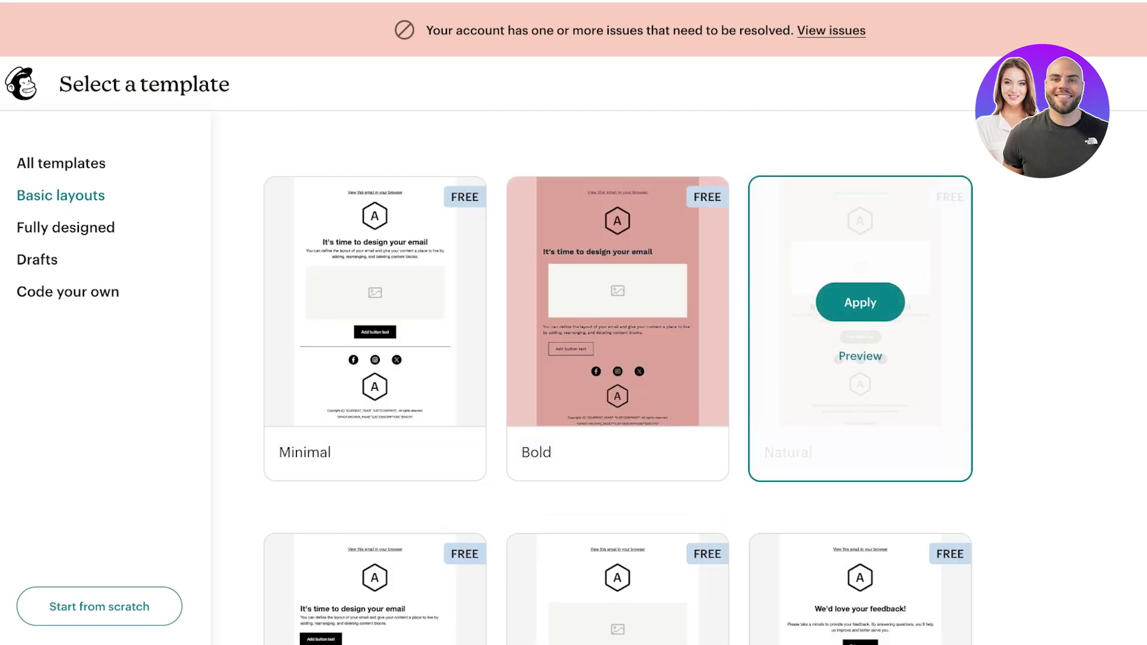
Apply the Natural template, then review the Email style settings on Mobile and Desktop.
{"action": "left_click", "coordinate": [859, 303]}
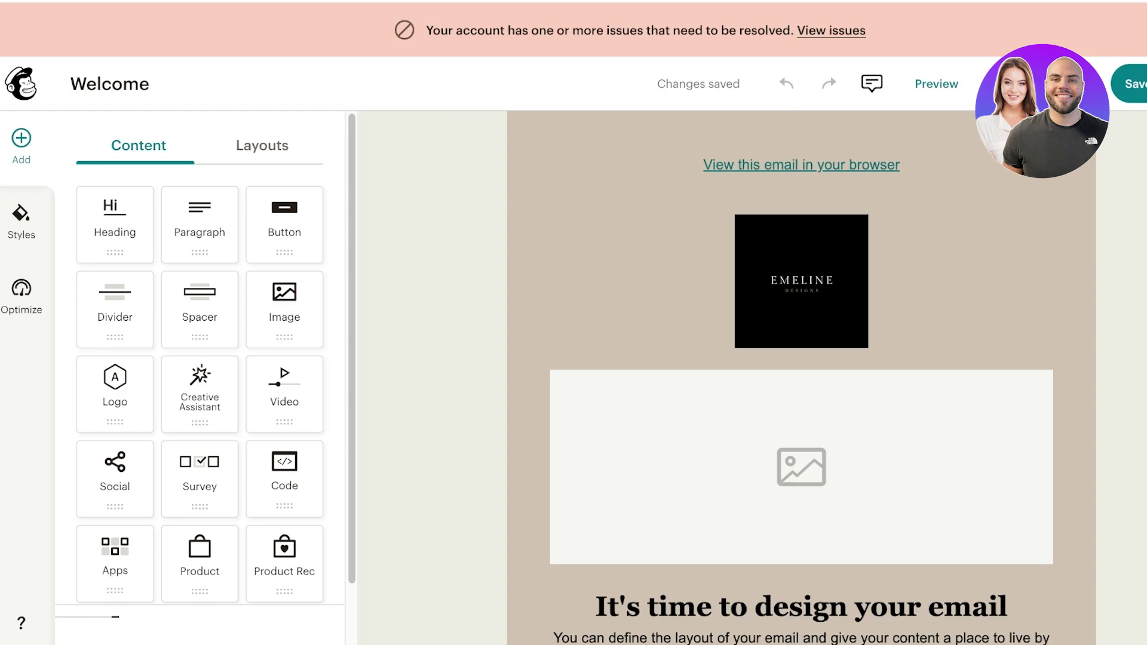
{"action": "left_click", "coordinate": [21, 221]}
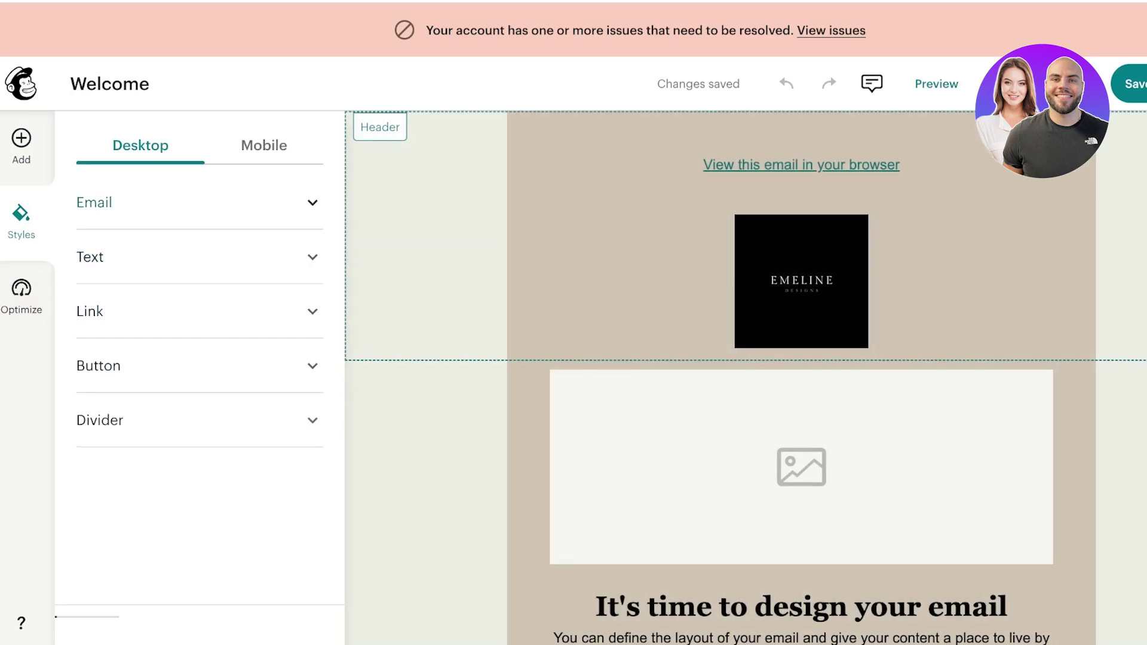
{"action": "left_click", "coordinate": [197, 203]}
{"action": "scroll", "coordinate": [180, 463], "scroll_direction": "down", "scroll_amount": 3}
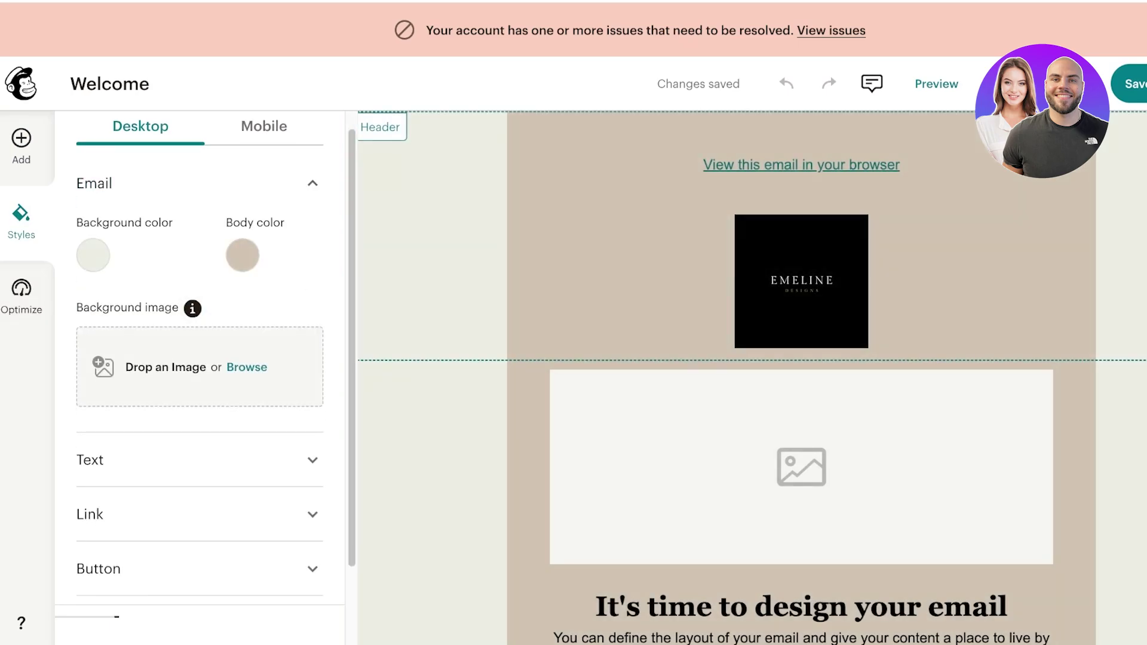
{"action": "scroll", "coordinate": [179, 418], "scroll_direction": "up", "scroll_amount": 3}
{"action": "left_click", "coordinate": [264, 145]}
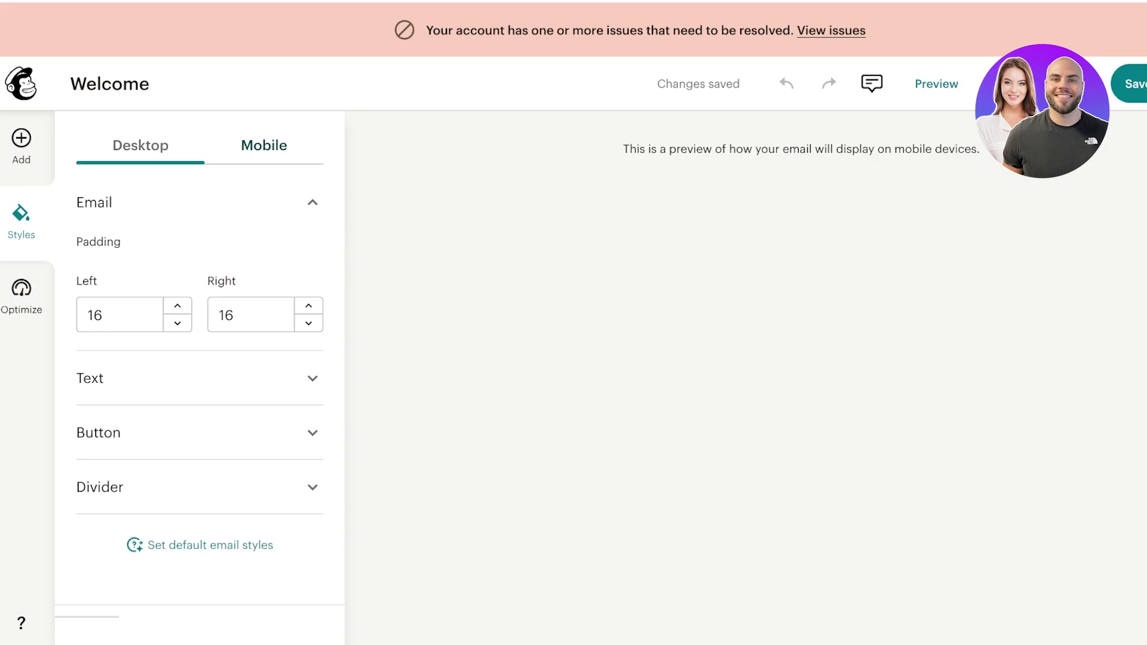
{"action": "left_click", "coordinate": [140, 145]}
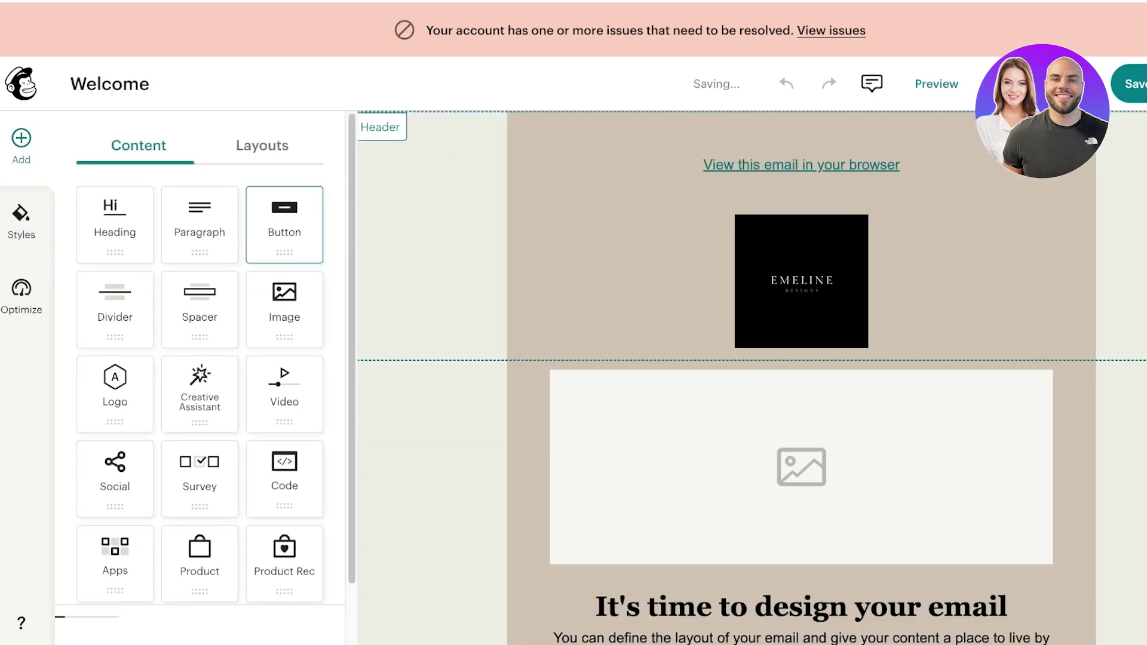
Upload an image from the computer into the email's image block.
{"action": "left_click", "coordinate": [801, 164]}
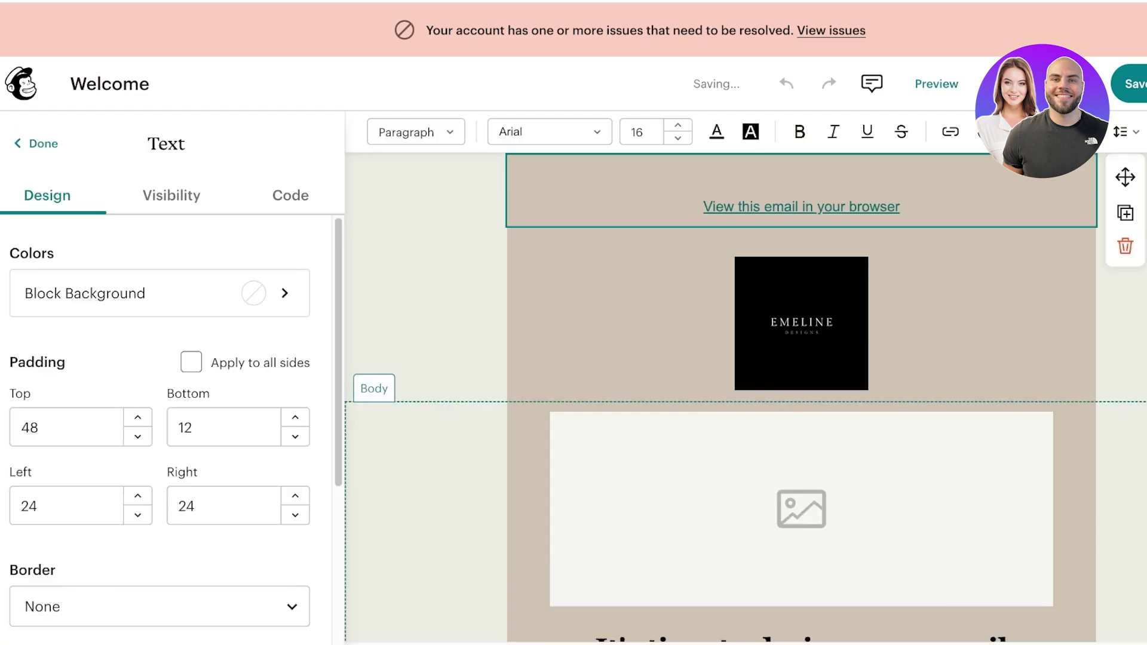
{"action": "scroll", "coordinate": [801, 287], "scroll_direction": "down", "scroll_amount": 4}
{"action": "left_click", "coordinate": [801, 290]}
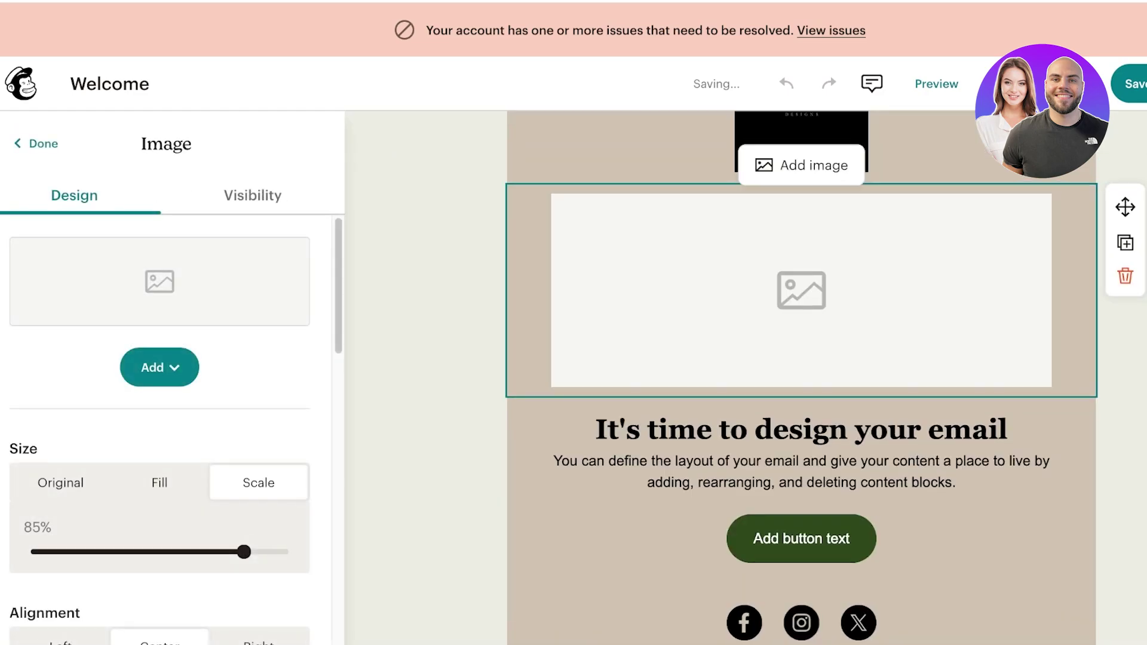
{"action": "left_click", "coordinate": [159, 366]}
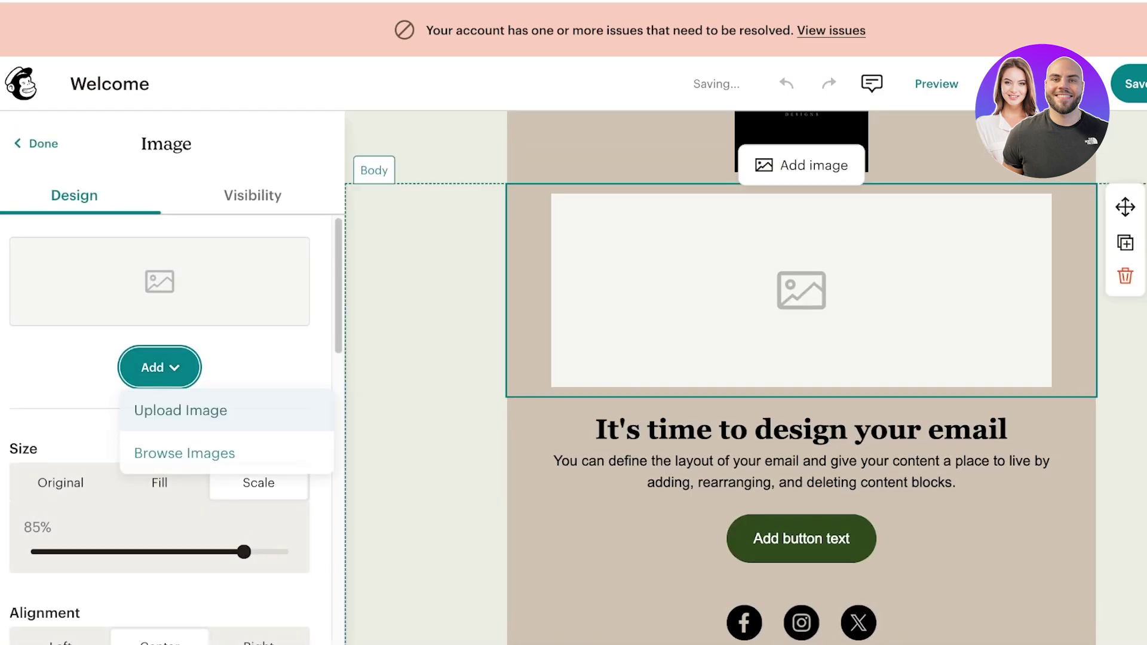
{"action": "left_click", "coordinate": [181, 410]}
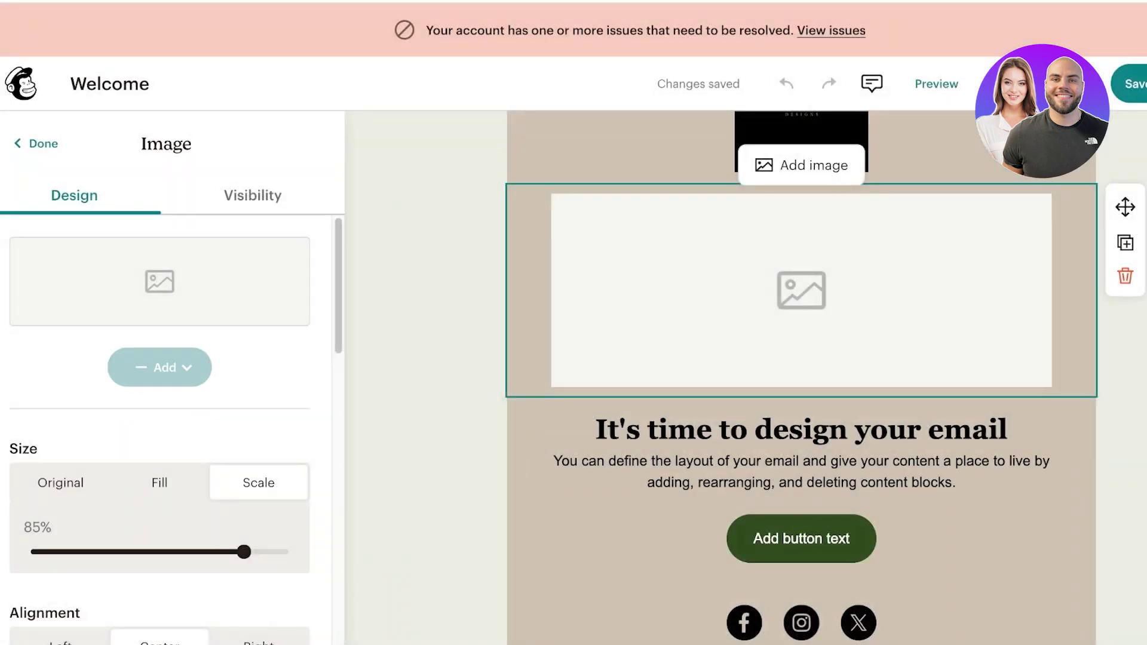
{"action": "scroll", "coordinate": [801, 358], "scroll_direction": "down", "scroll_amount": 2}
Replace the placeholder heading with 'WELCOME TO EMELINE'.
{"action": "left_click", "coordinate": [751, 319]}
{"action": "triple_click", "coordinate": [751, 319]}
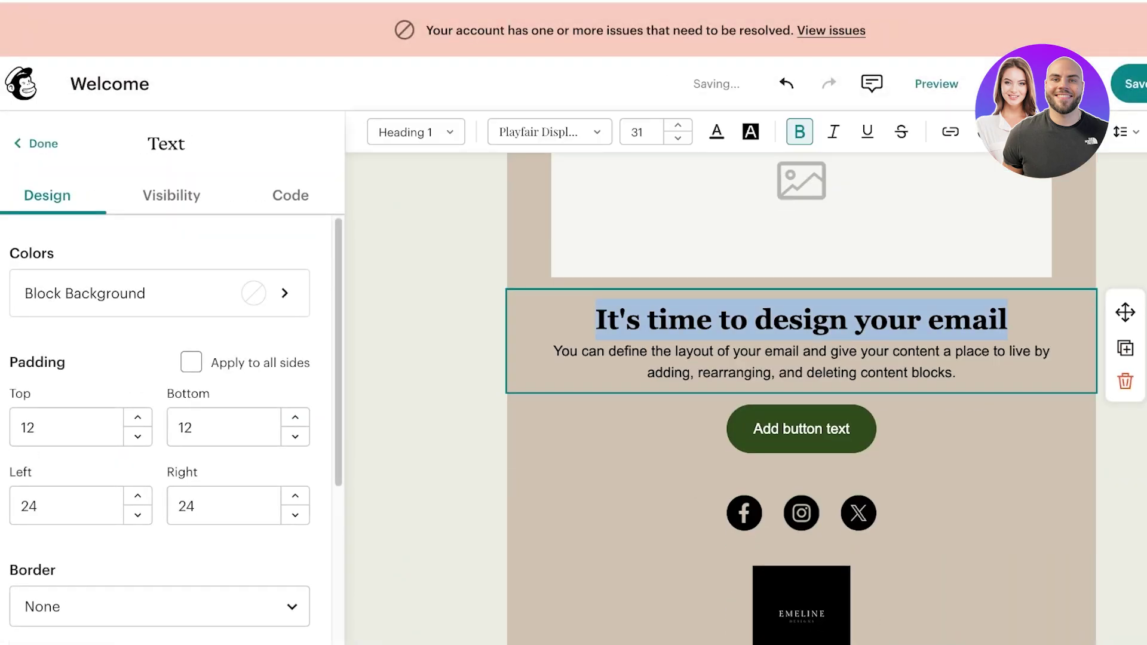
{"action": "key", "text": "BackSpace"}
{"action": "scroll", "coordinate": [847, 541], "scroll_direction": "down", "scroll_amount": 7}
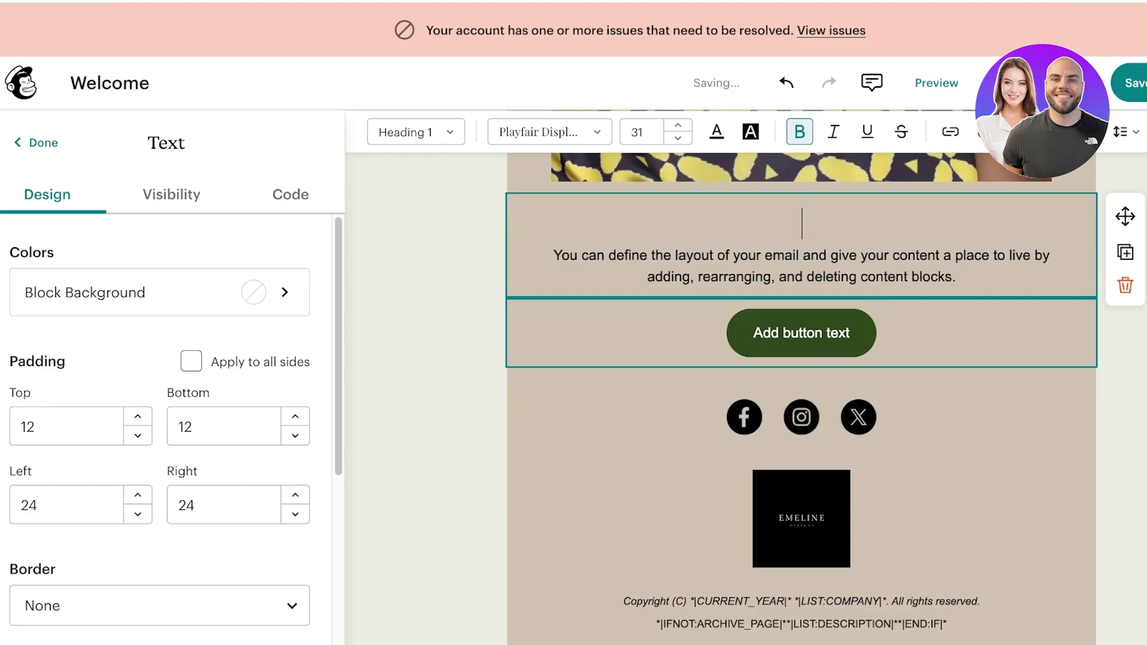
{"action": "type", "text": "Hey"}
{"action": "key", "text": "BackSpace"}
{"action": "key", "text": "BackSpace"}
{"action": "key", "text": "BackSpace"}
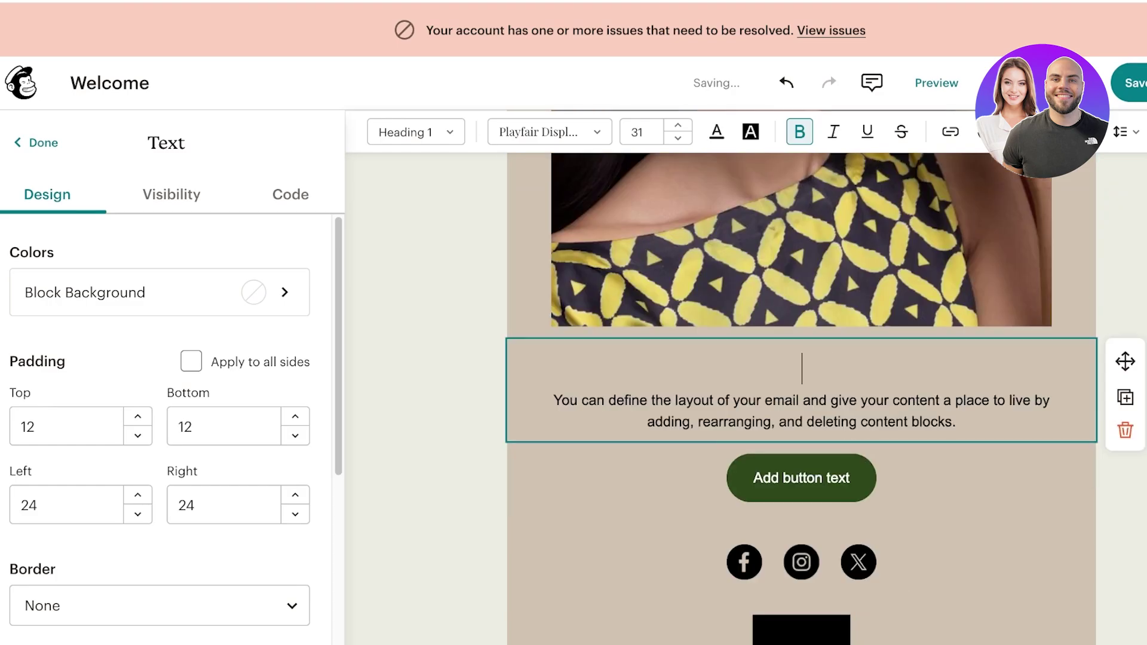
{"action": "type", "text": "WELCOME TO M"}
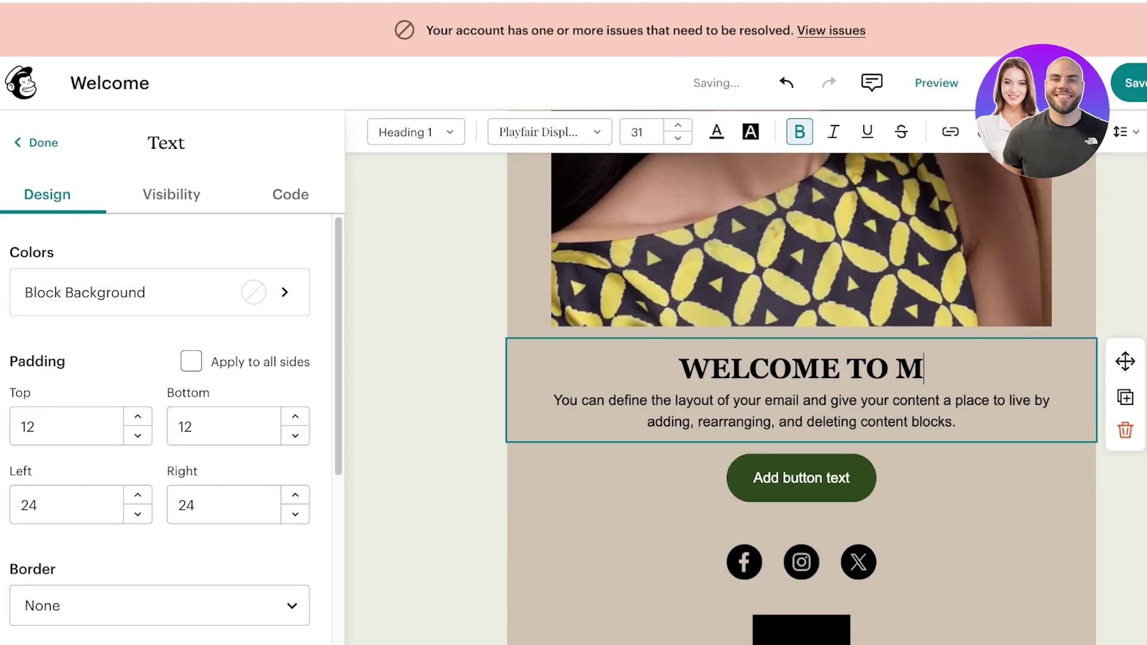
{"action": "key", "text": "BackSpace"}
{"action": "type", "text": "EMELINE"}
Replace the body with 'THANKS FOR SUBSCRIBING TO OUR NEWSLETTER' and 'HERE YOU WILL GET EXCLUSIVE DISCOUNT, NEWS, TRENDS'.
{"action": "triple_click", "coordinate": [711, 422]}
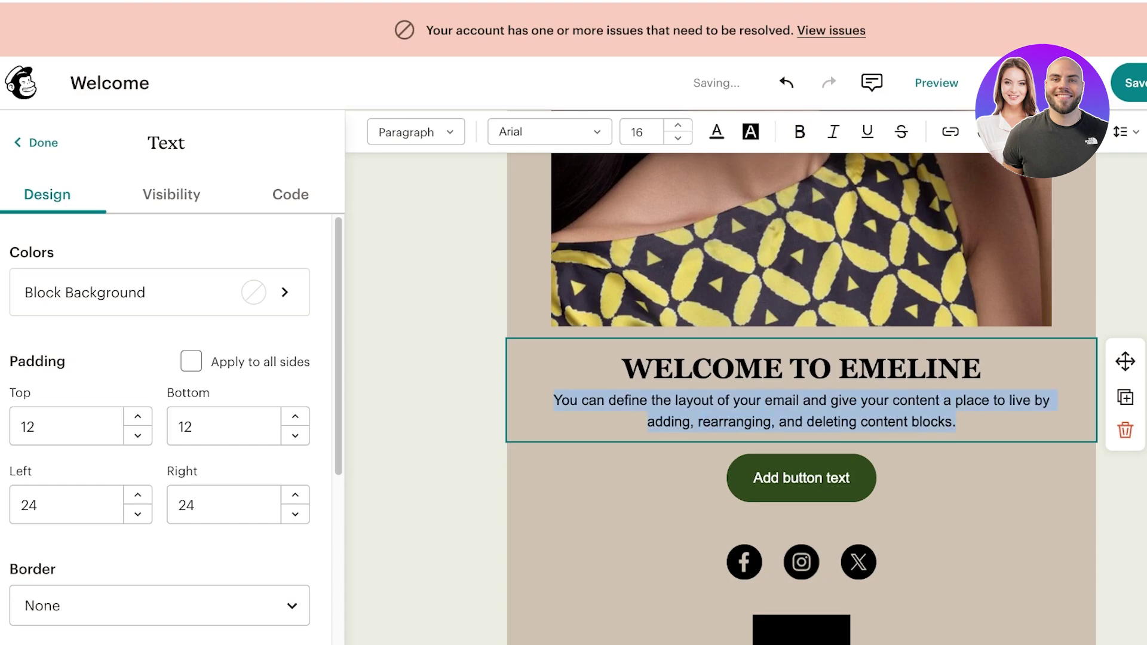
{"action": "key", "text": "BackSpace"}
{"action": "type", "text": "THANKS"}
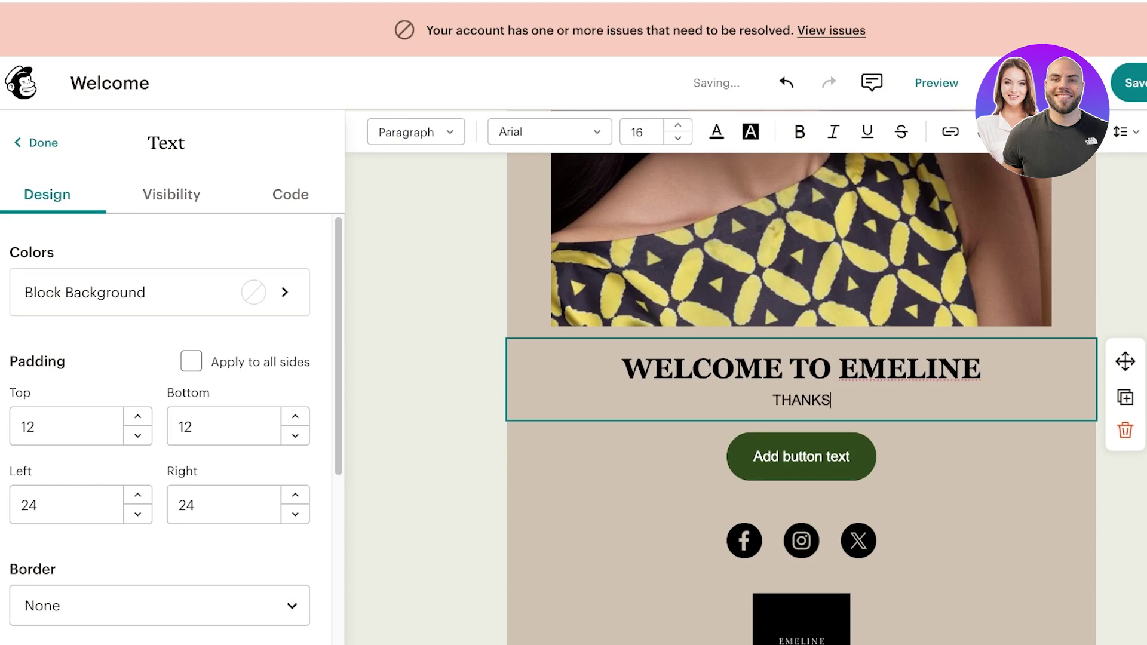
{"action": "type", "text": " FOR SUBSCRIBING TO OUR EMAI"}
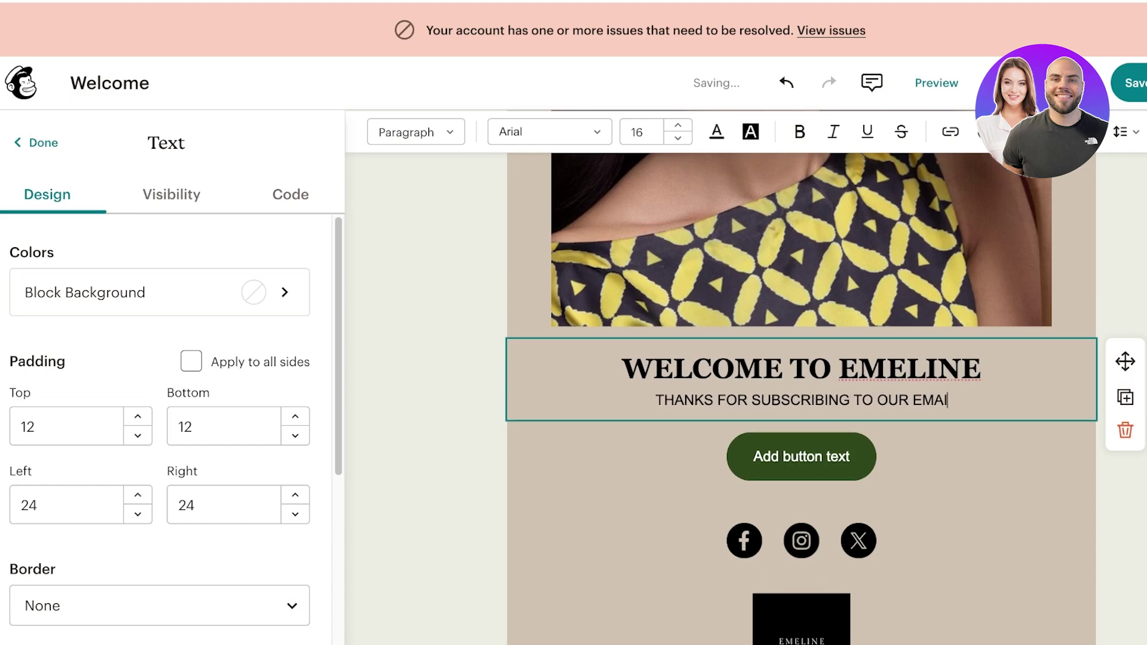
{"action": "key", "text": "BackSpace"}
{"action": "key", "text": "BackSpace"}
{"action": "key", "text": "BackSpace"}
{"action": "key", "text": "BackSpace"}
{"action": "key", "text": "BackSpace"}
{"action": "type", "text": "NEWSLETTER"}
{"action": "key", "text": "Return"}
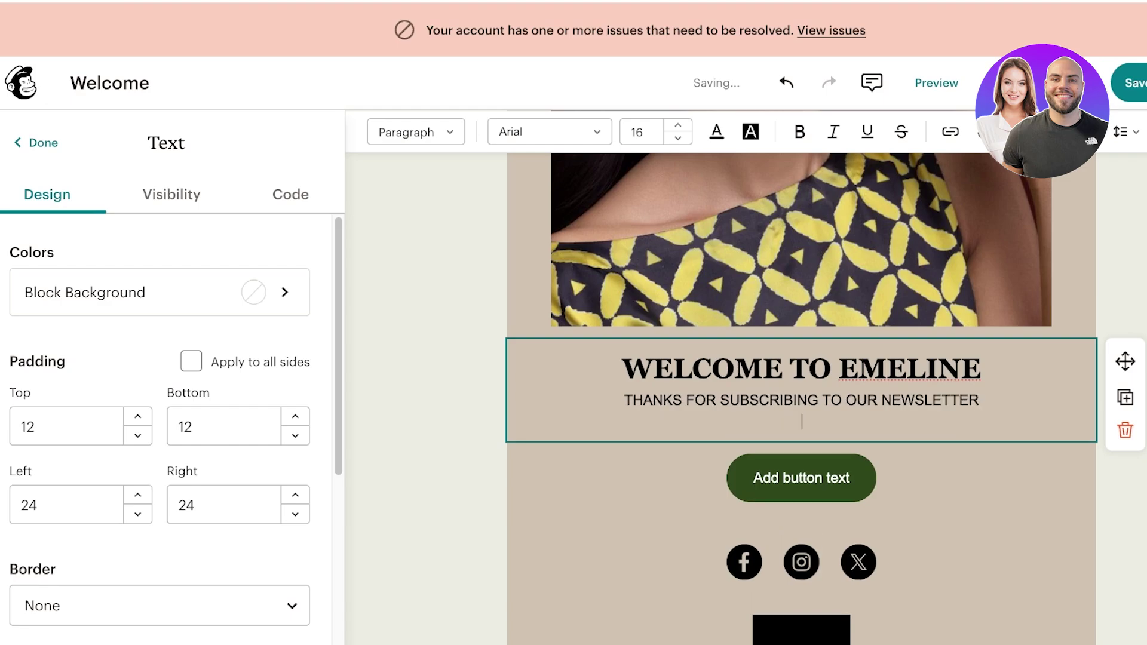
{"action": "type", "text": "HERE YOU WILL GET EXCLUSI"}
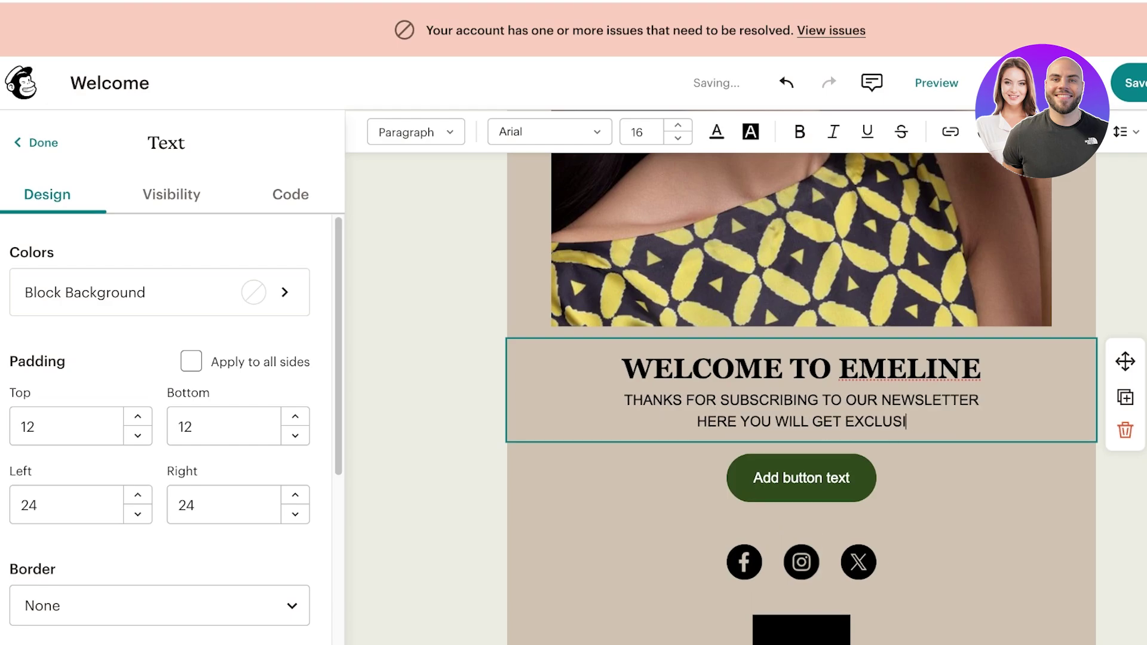
{"action": "type", "text": "VE DISCOUNT,"}
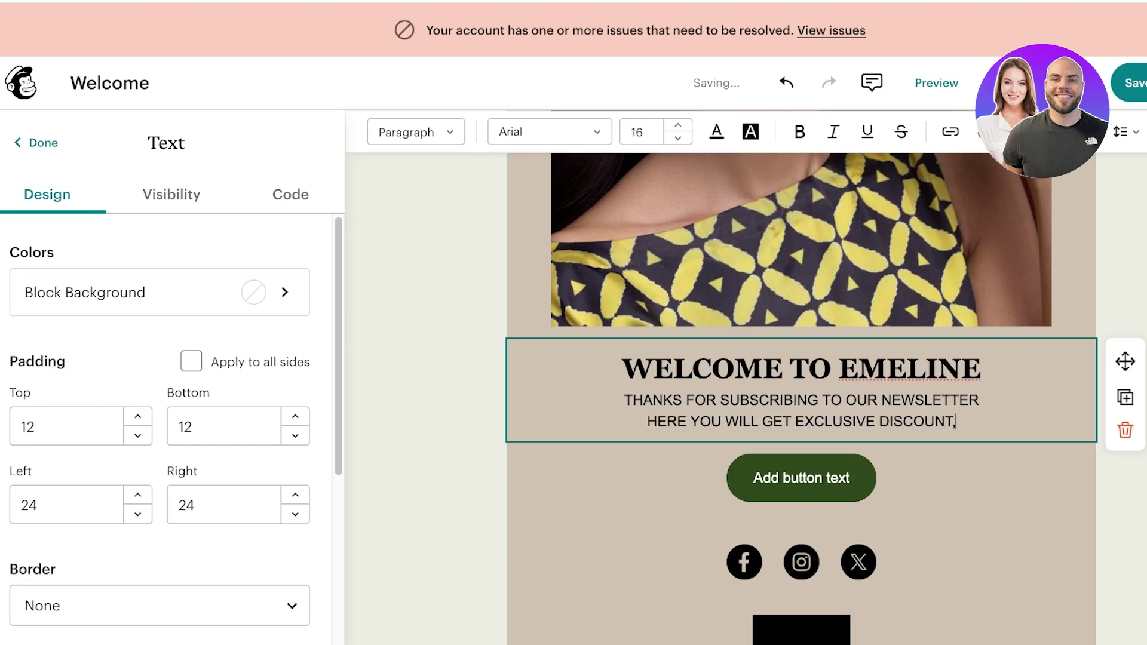
{"action": "type", "text": " NEWS, TRENDS"}
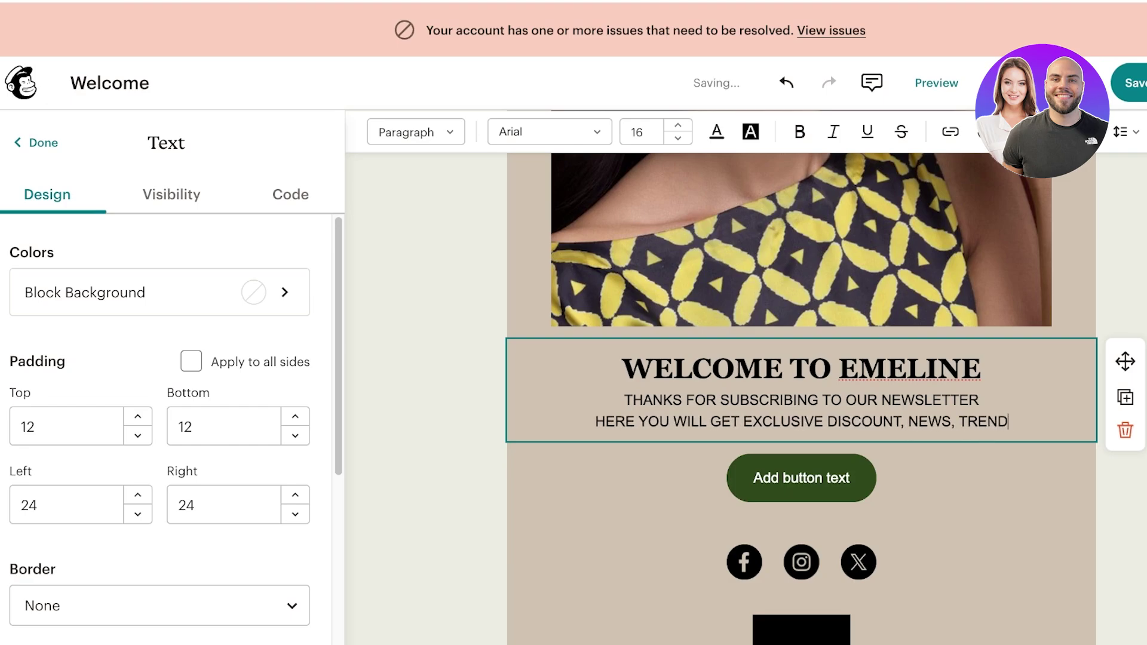
Link the welcome button to KHAADI.COM.
{"action": "left_click", "coordinate": [800, 478]}
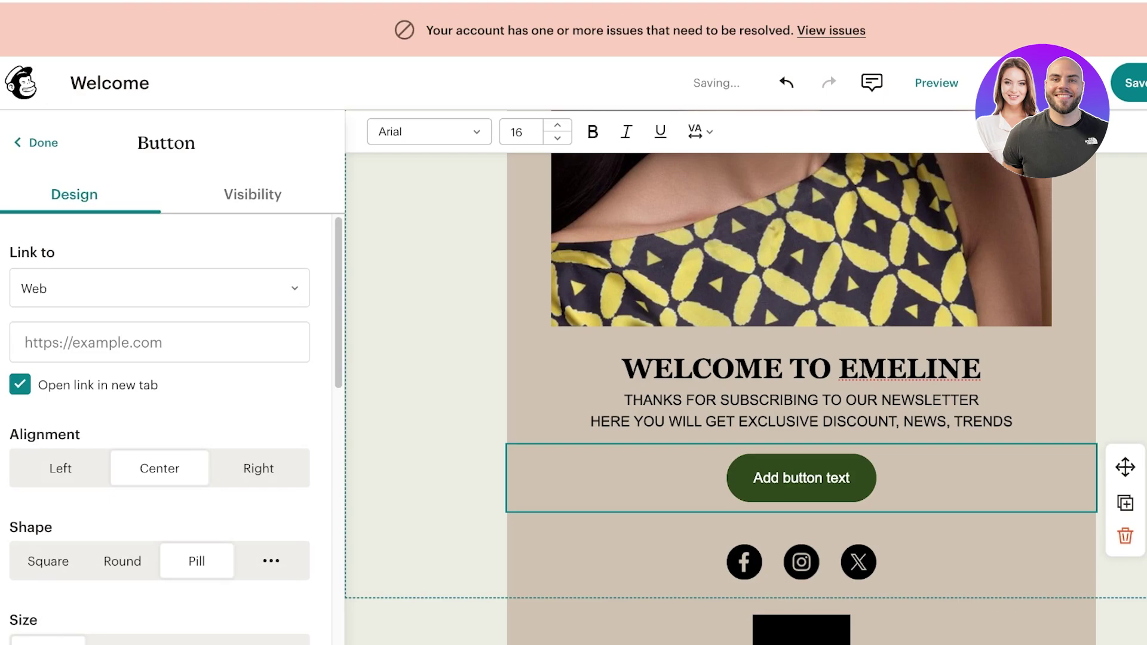
{"action": "key", "text": "Return"}
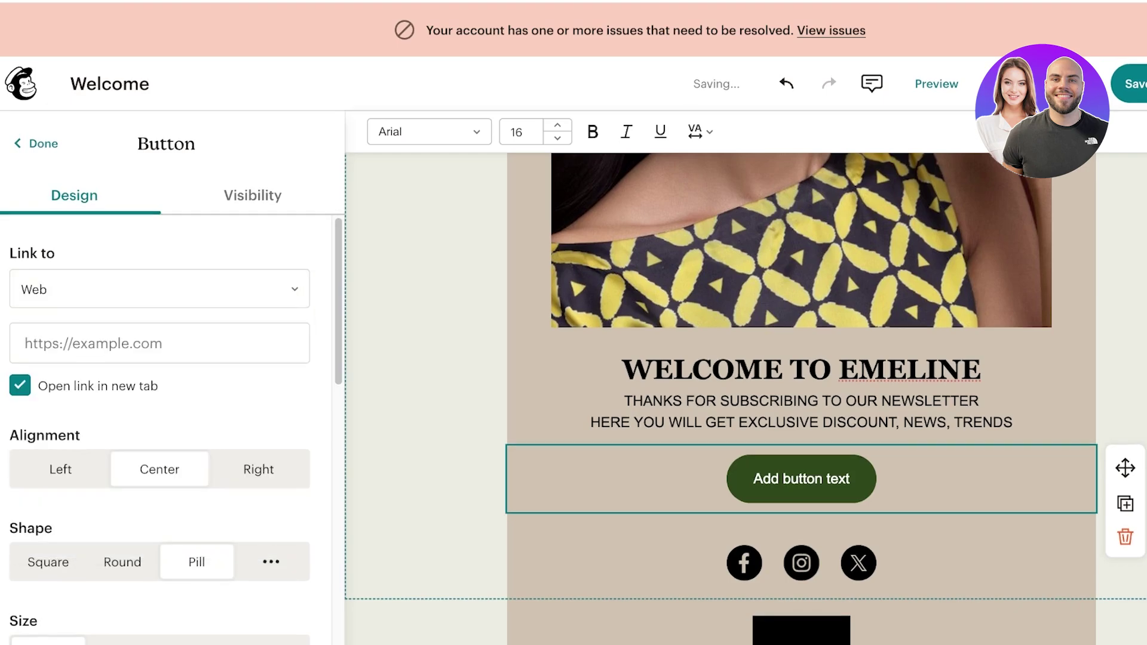
{"action": "type", "text": "KHAADI.COM"}
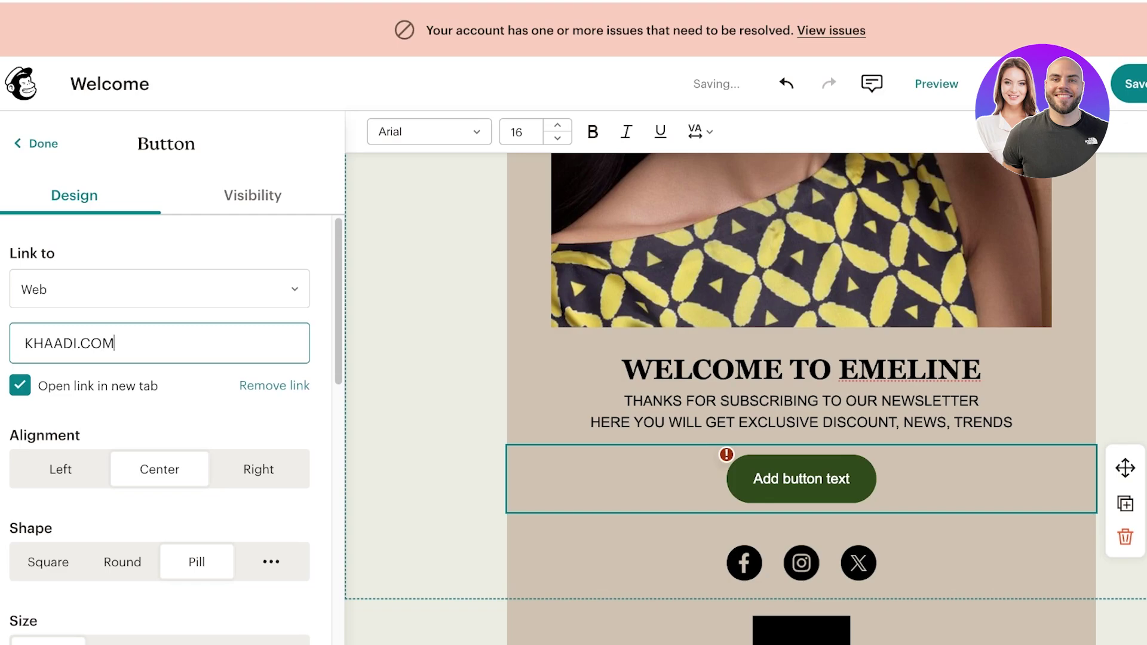
{"action": "scroll", "coordinate": [168, 430], "scroll_direction": "down", "scroll_amount": 6}
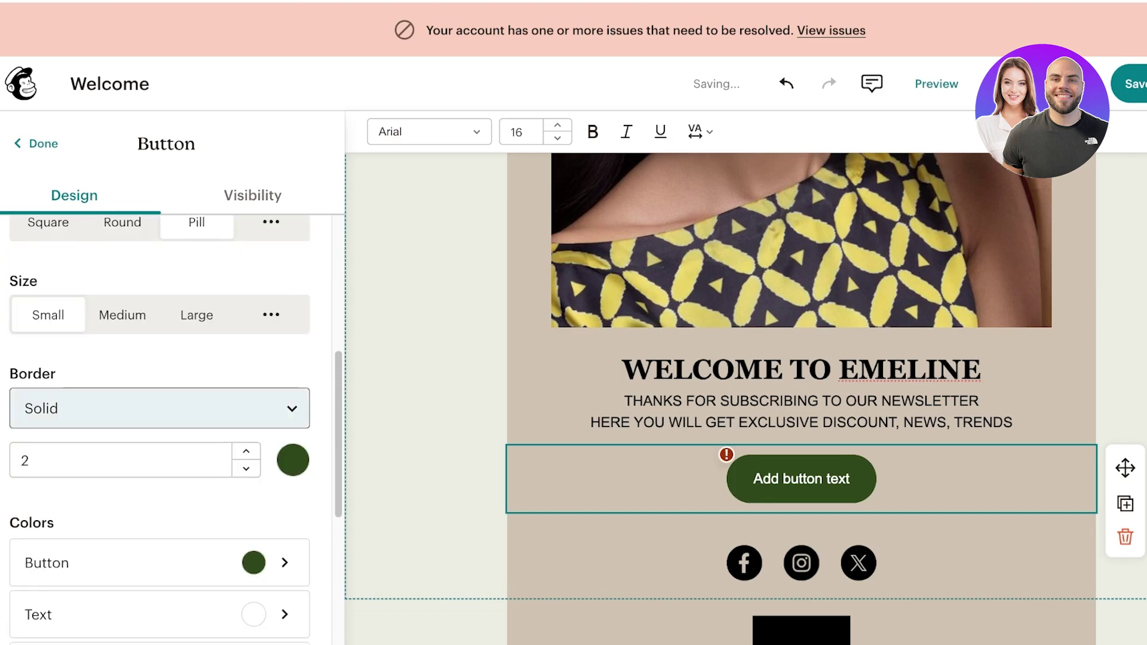
{"action": "scroll", "coordinate": [847, 272], "scroll_direction": "down", "scroll_amount": 5}
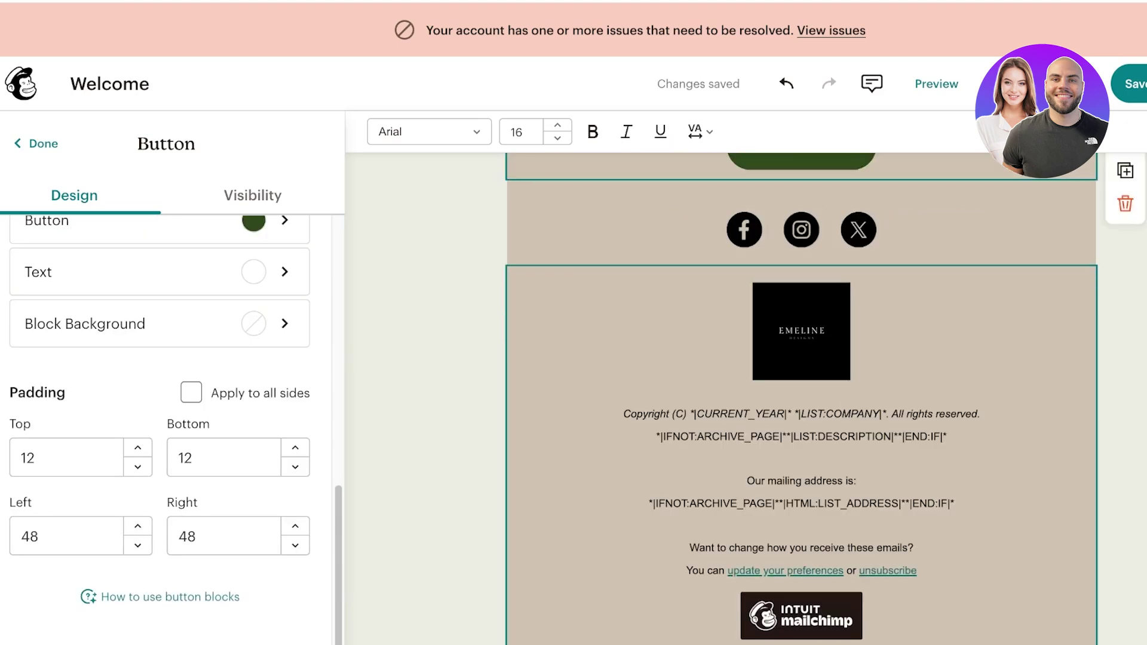
Fill the footer with a contact e-mail address and a 2025 copyright name, deleting the archive merge-tag line.
{"action": "left_click", "coordinate": [623, 413]}
{"action": "left_click_drag", "start_coordinate": [623, 414], "coordinate": [649, 504]}
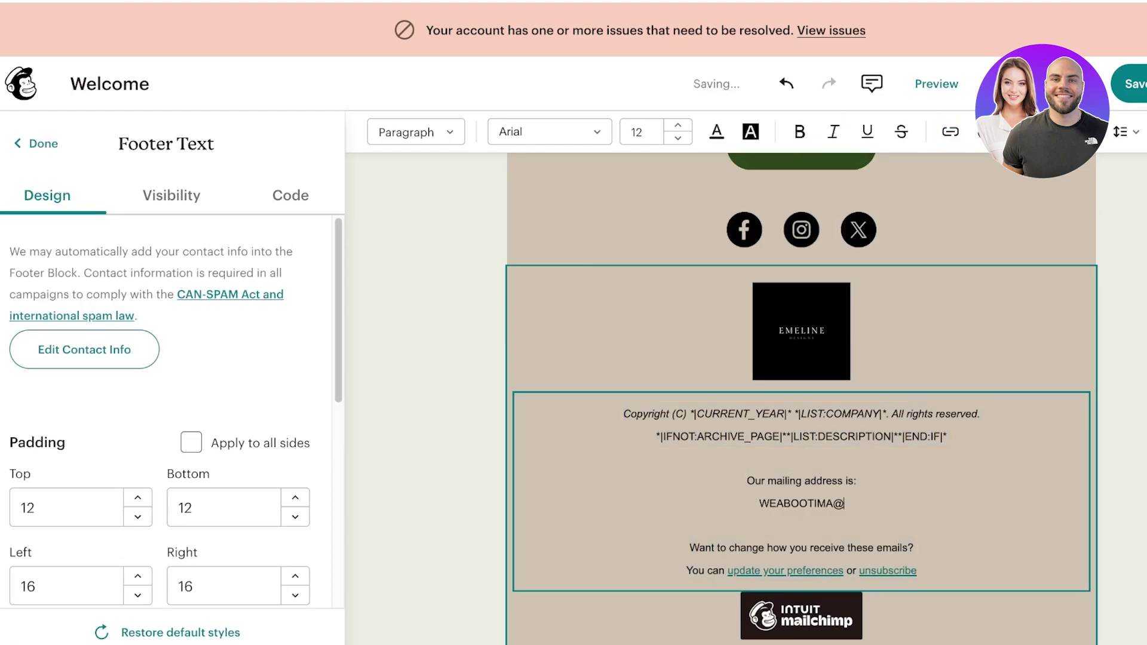
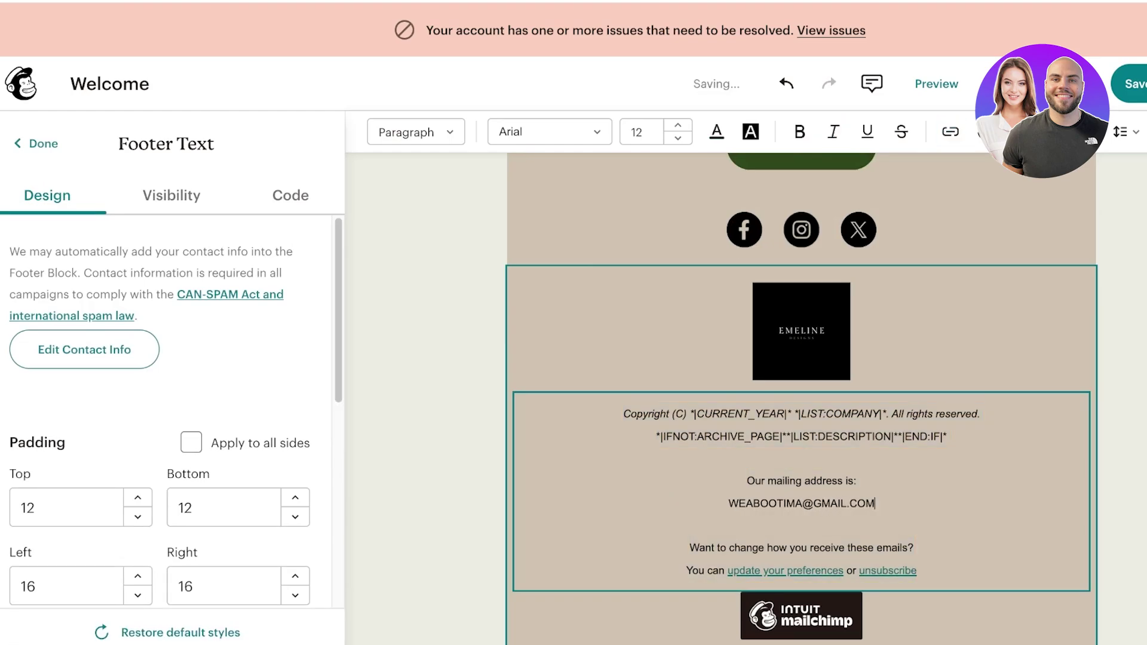
{"action": "left_click_drag", "start_coordinate": [693, 413], "coordinate": [979, 413]}
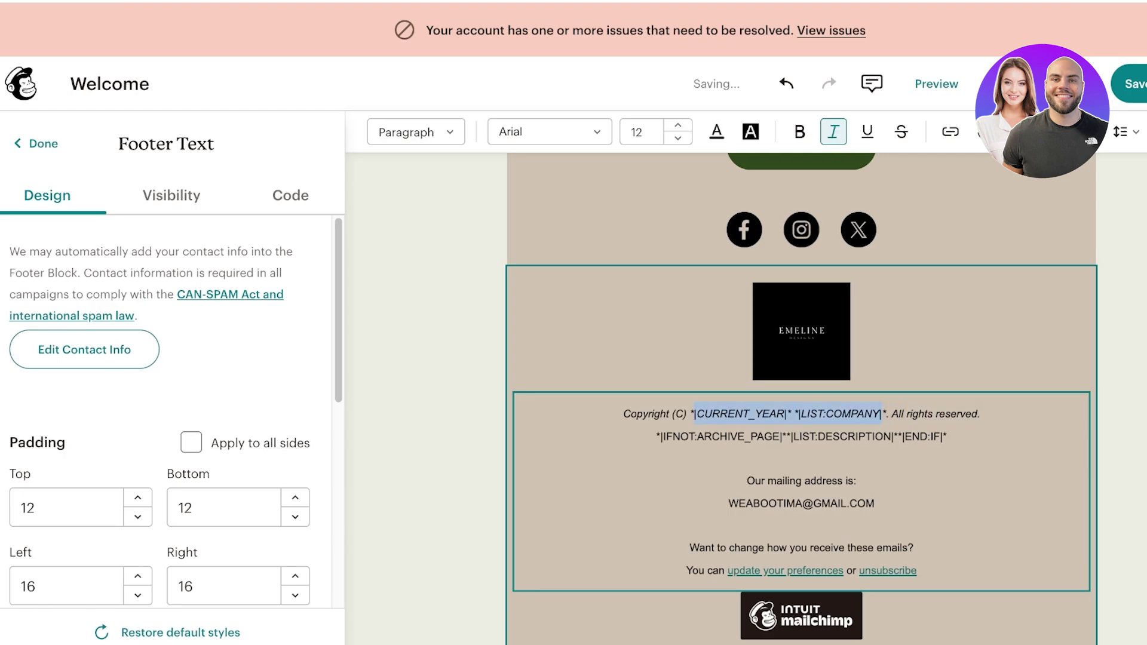
{"action": "type", "text": "2025"}
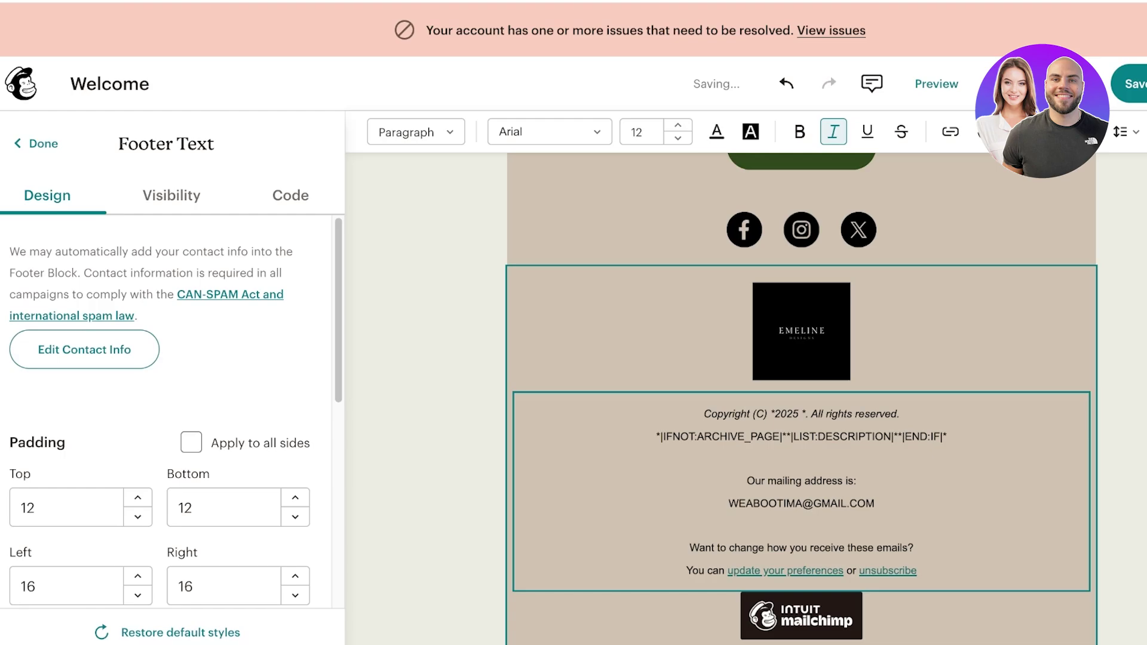
{"action": "type", "text": " SPENCER"}
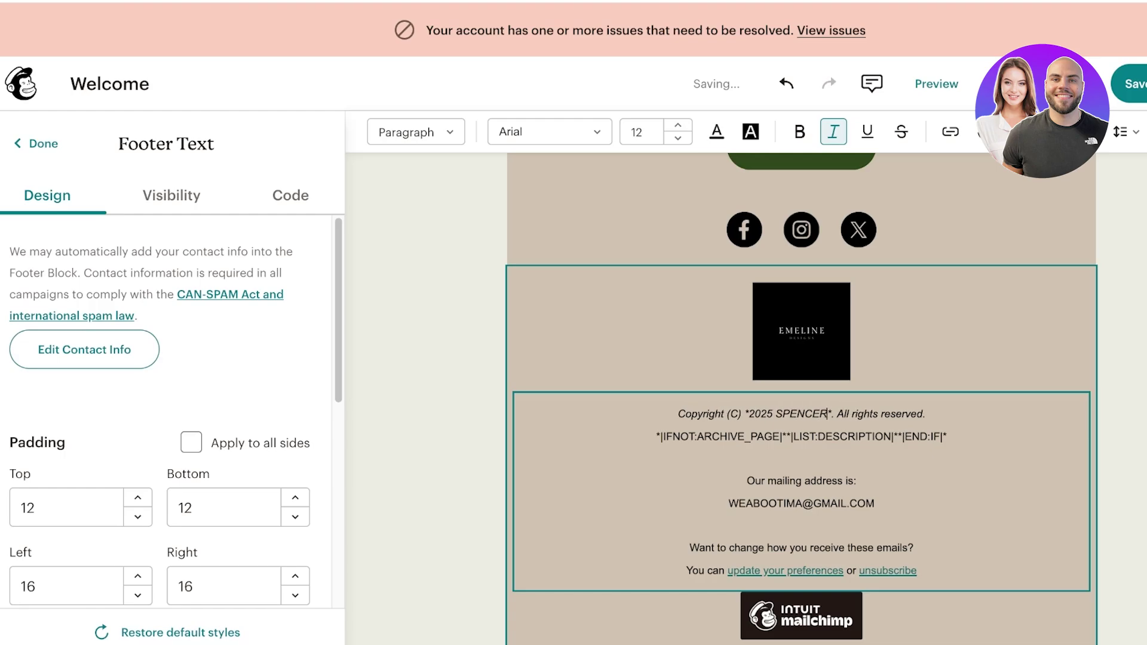
{"action": "triple_click", "coordinate": [734, 436]}
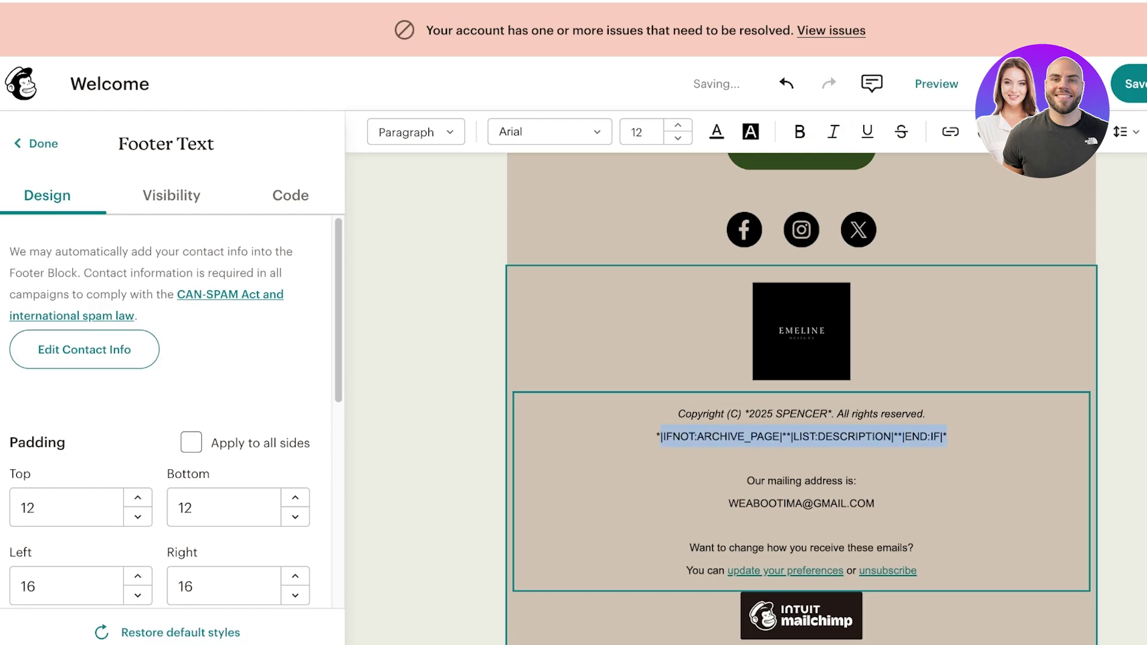
{"action": "key", "text": "BackSpace"}
{"action": "scroll", "coordinate": [734, 435], "scroll_direction": "up", "scroll_amount": 15}
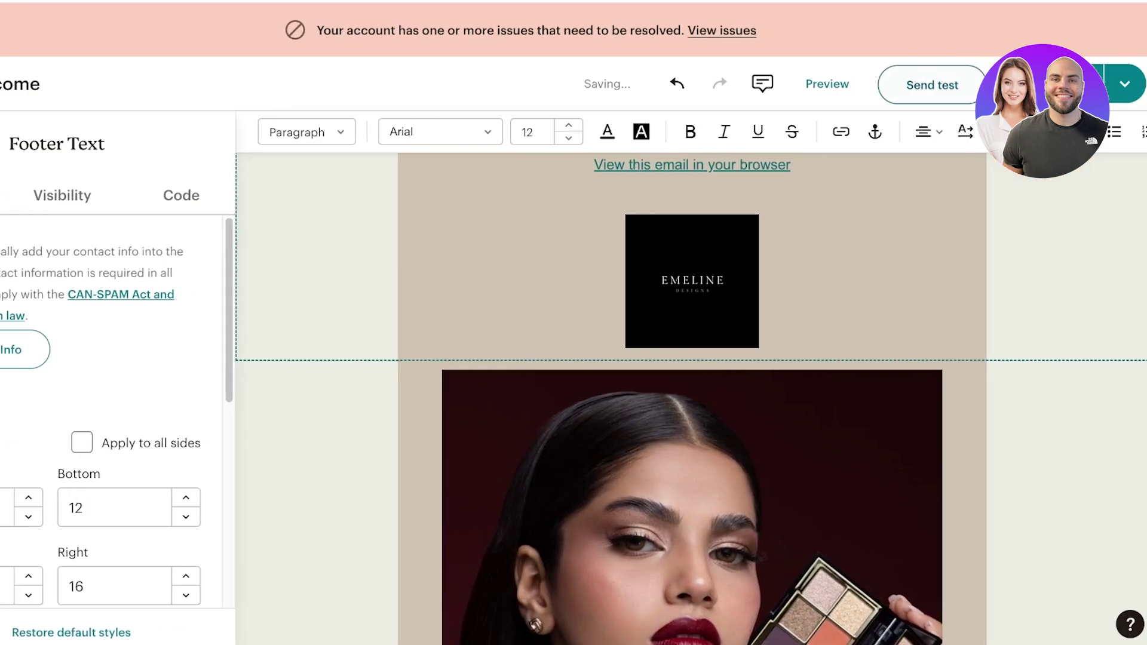
Open the Send test options, then scroll through the marketing plan comparison.
{"action": "left_click", "coordinate": [932, 84]}
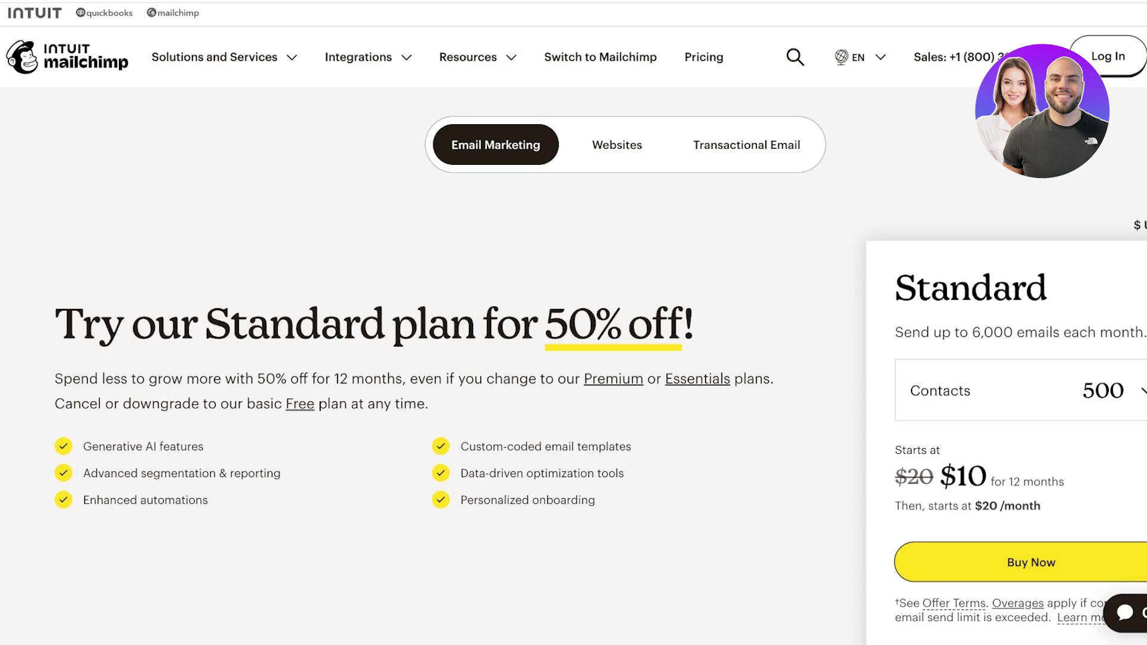
{"action": "scroll", "coordinate": [573, 323], "scroll_direction": "down", "scroll_amount": 10}
{"action": "scroll", "coordinate": [574, 353], "scroll_direction": "down", "scroll_amount": 6}
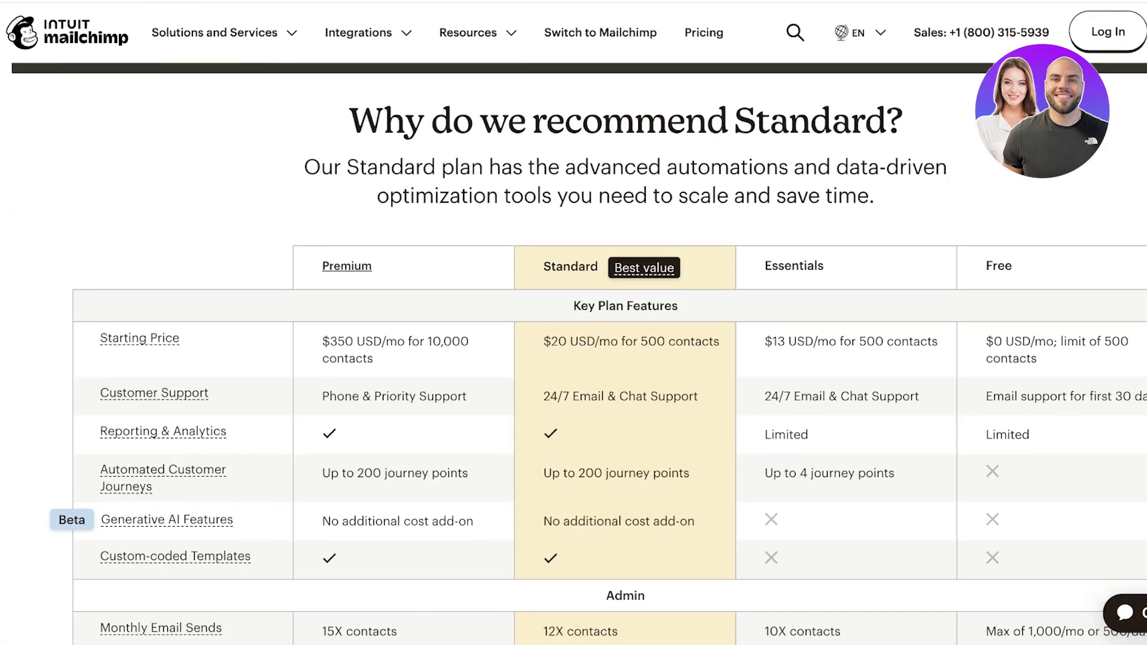
{"action": "scroll", "coordinate": [573, 352], "scroll_direction": "down", "scroll_amount": 1}
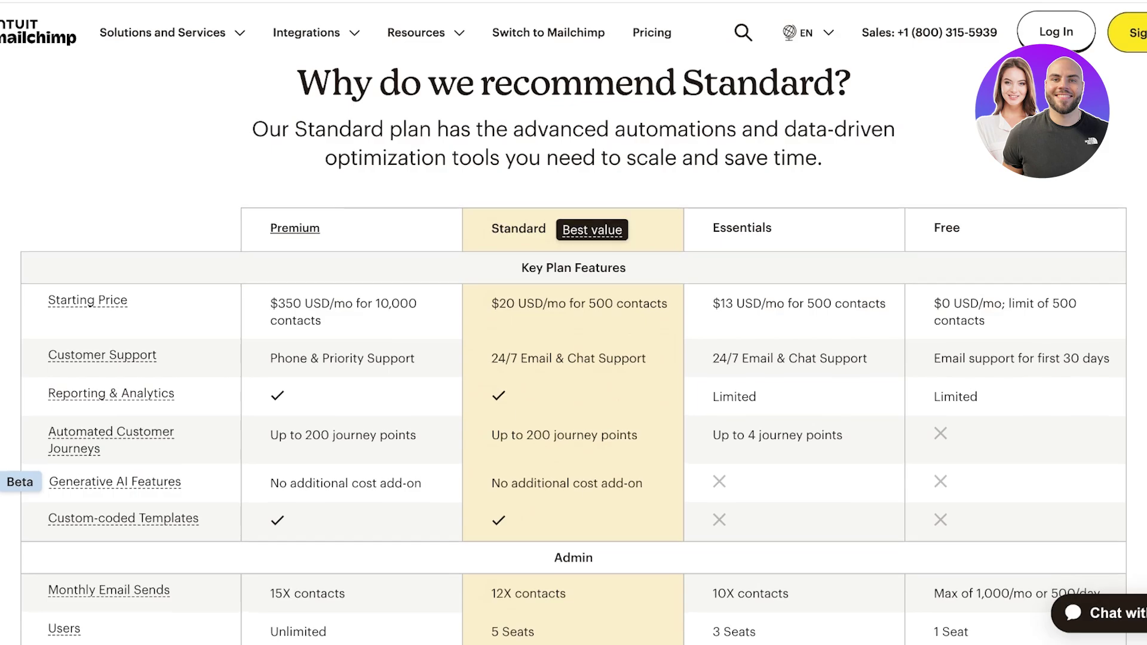
{"action": "scroll", "coordinate": [574, 352], "scroll_direction": "up", "scroll_amount": 8}
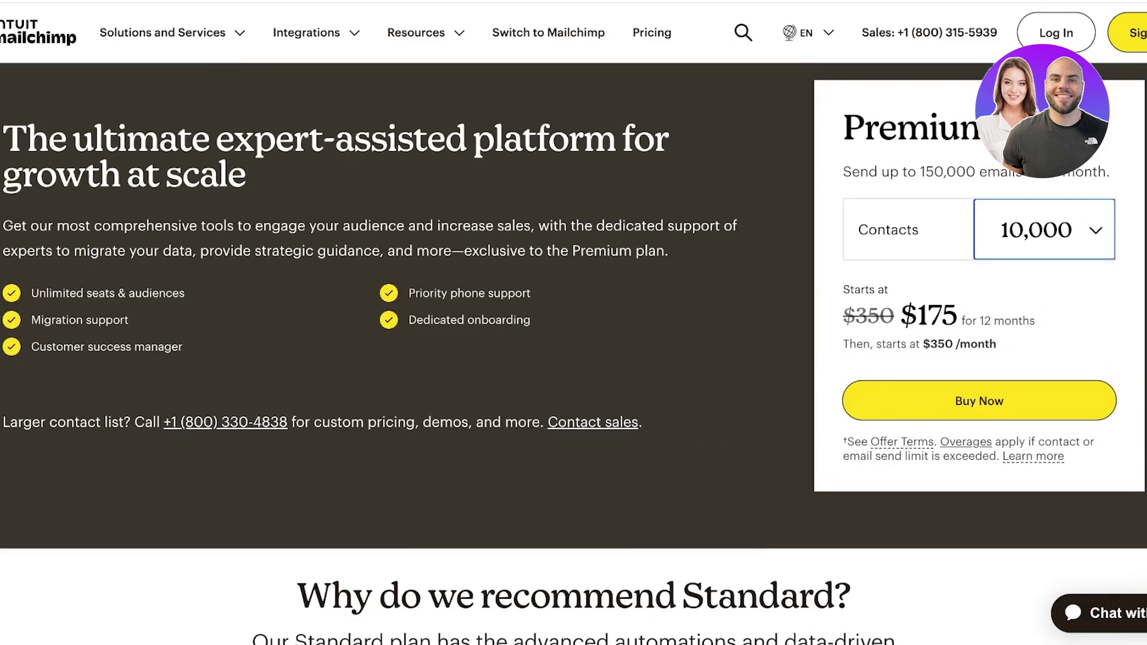
Switch Premium contacts to 15,000 and back to 10,000, starting at $175.
{"action": "key", "text": "Down"}
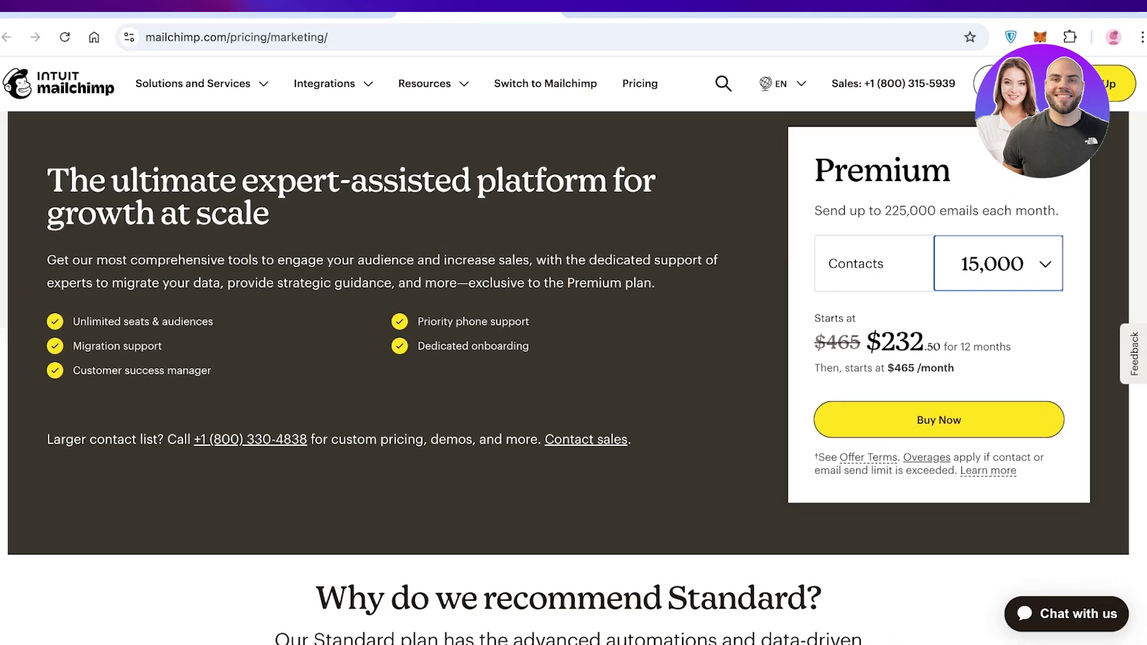
{"action": "key", "text": "Up"}
{"action": "scroll", "coordinate": [573, 353], "scroll_direction": "down", "scroll_amount": 8}
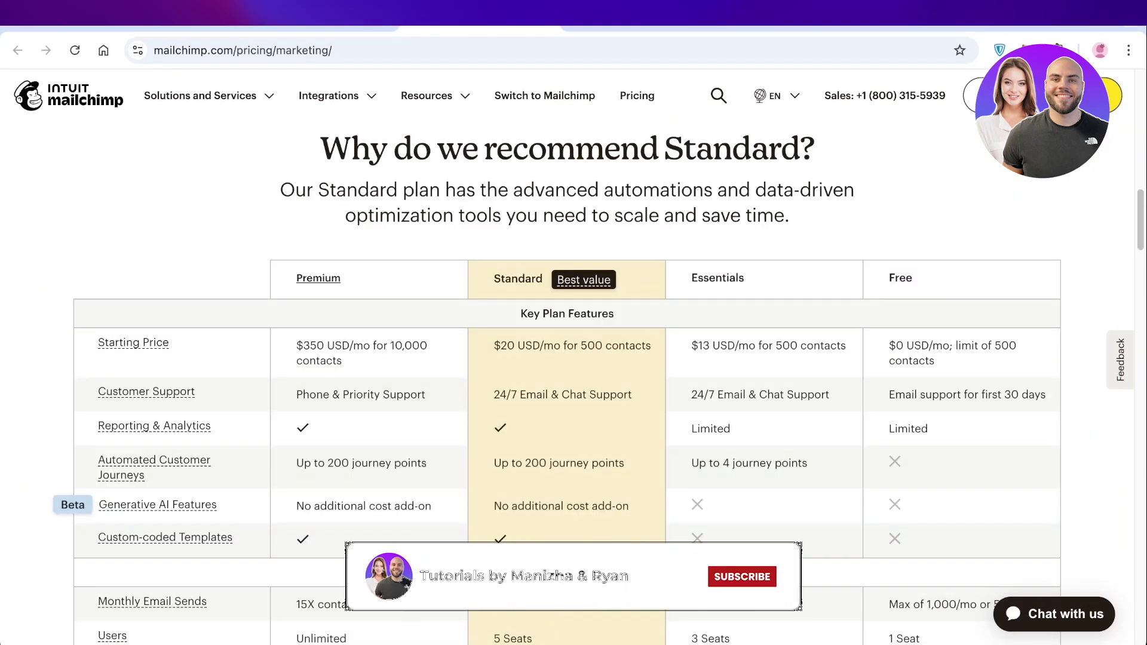
{"action": "scroll", "coordinate": [573, 383], "scroll_direction": "down", "scroll_amount": 3}
{"action": "scroll", "coordinate": [574, 382], "scroll_direction": "up", "scroll_amount": 10}
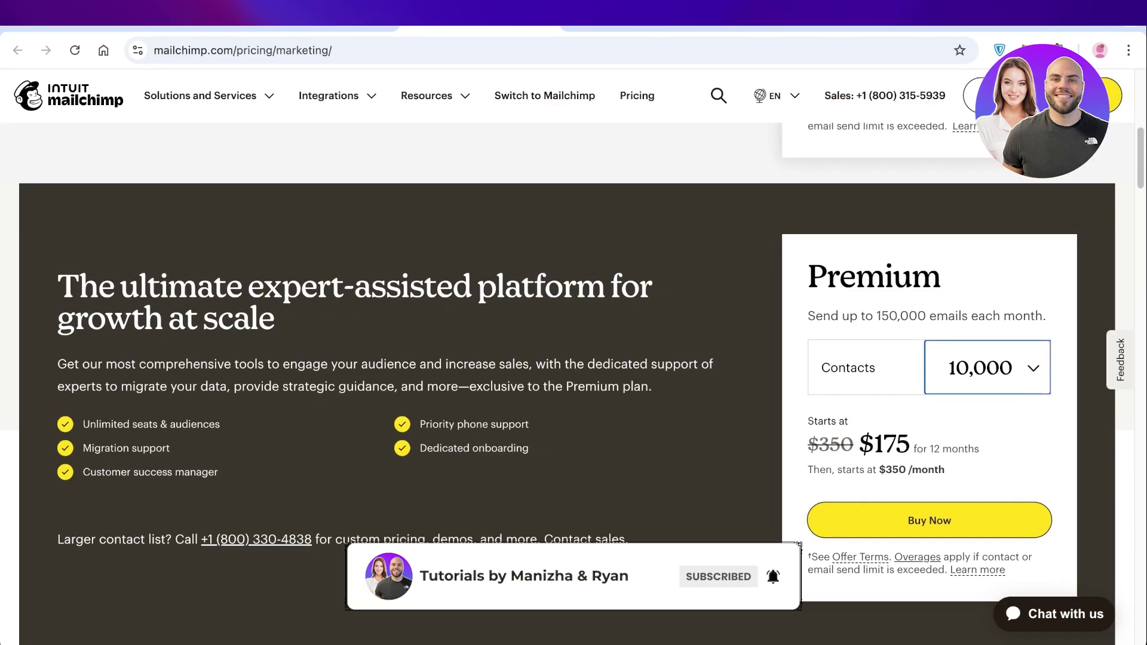